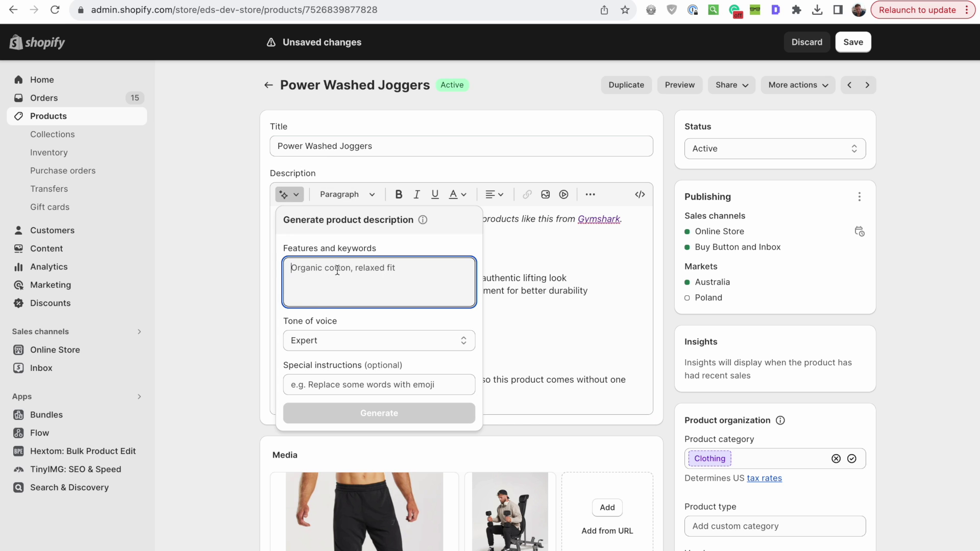
- Generate an AI description from the pasted features and keep the suggested paragraph
key(super+v)
click(370, 416)
click(664, 413)
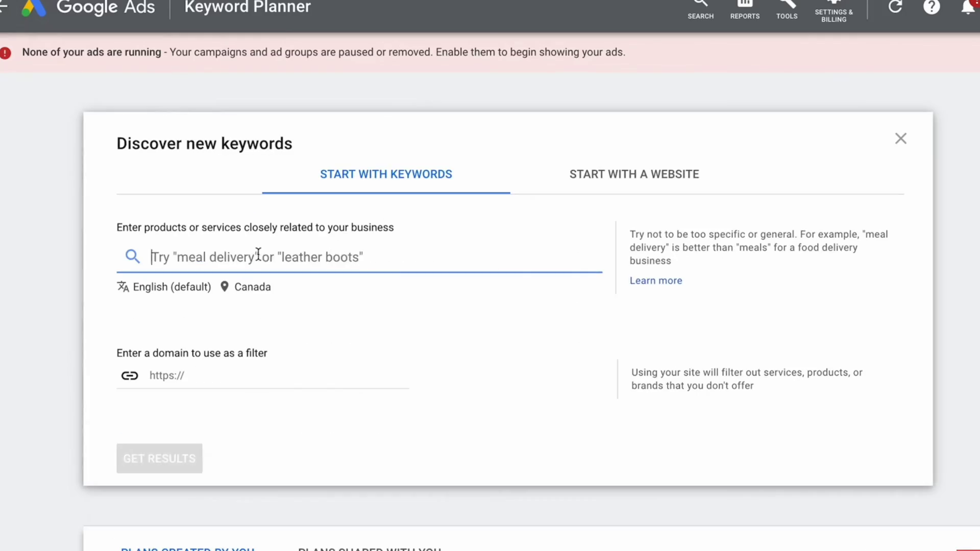
- Add 'Hot sauce Canada' and 'hot sauce subscription box' as keywords and note their competition levels
text(Hot sauce Canada)
key(Return)
text(hot sauce subscription box)
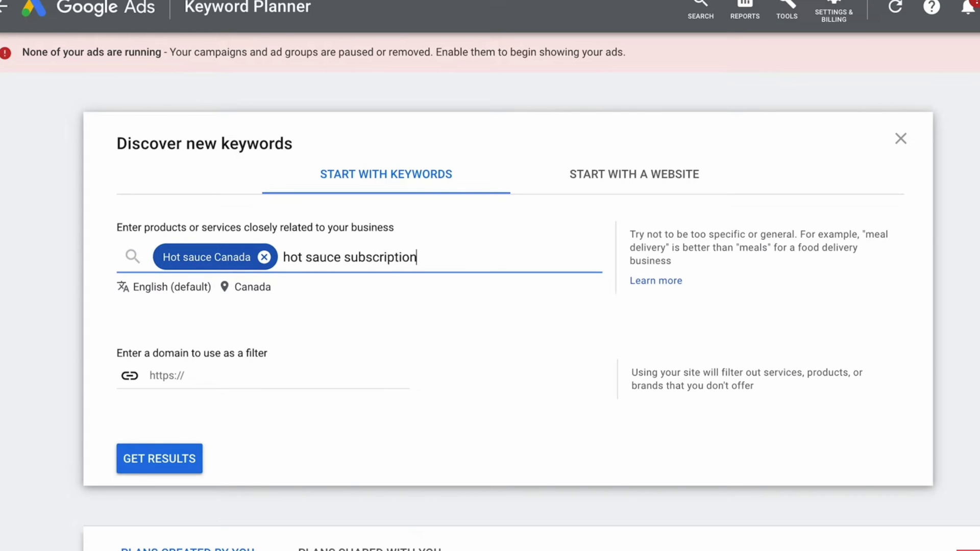
key(Return)
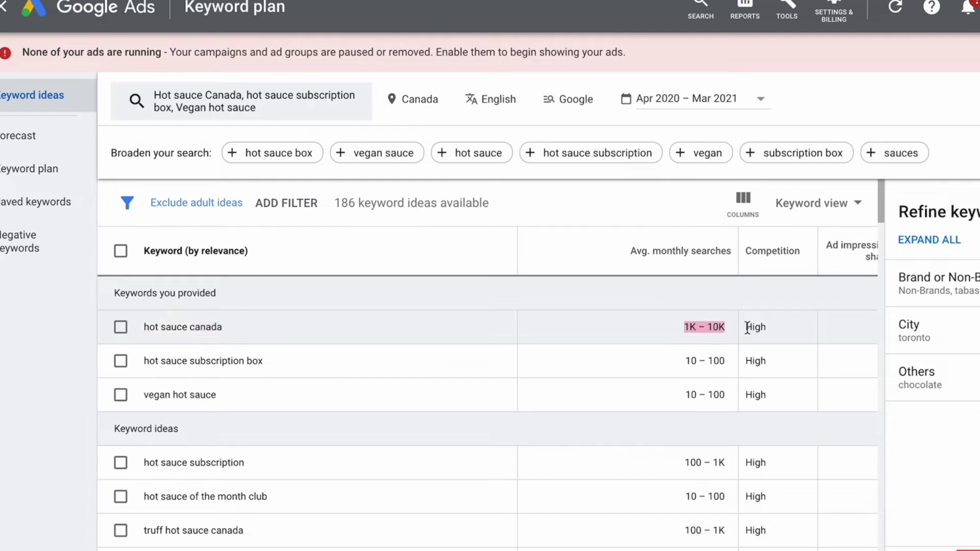
drag(747, 328, 778, 331)
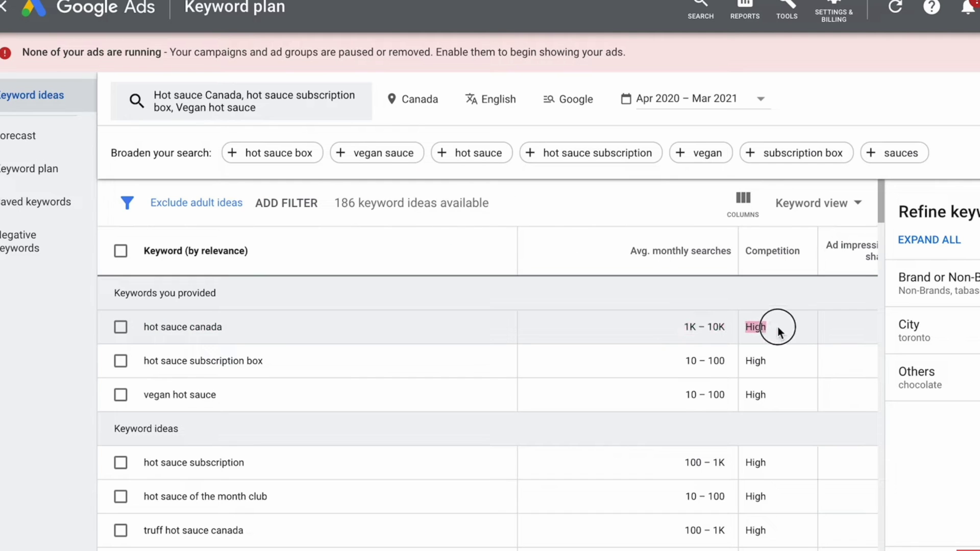
scroll(660, 533, down, 3)
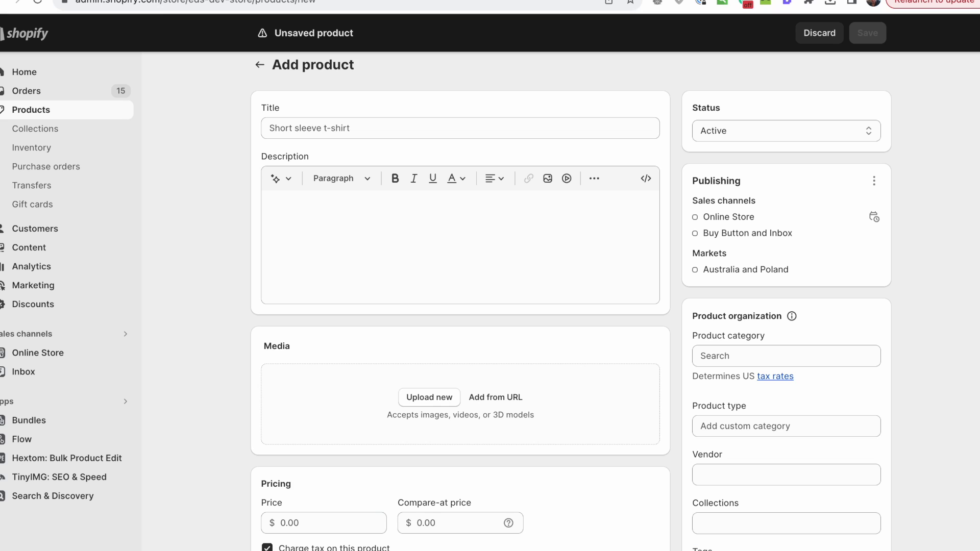
- Start the new product's title and description, then browse Collections, Online Store themes and Pages
click(305, 129)
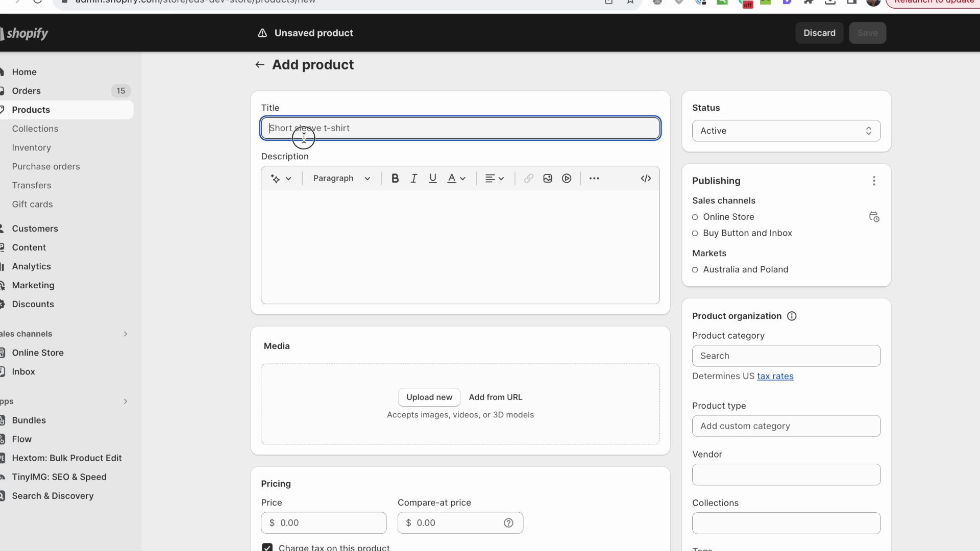
click(312, 198)
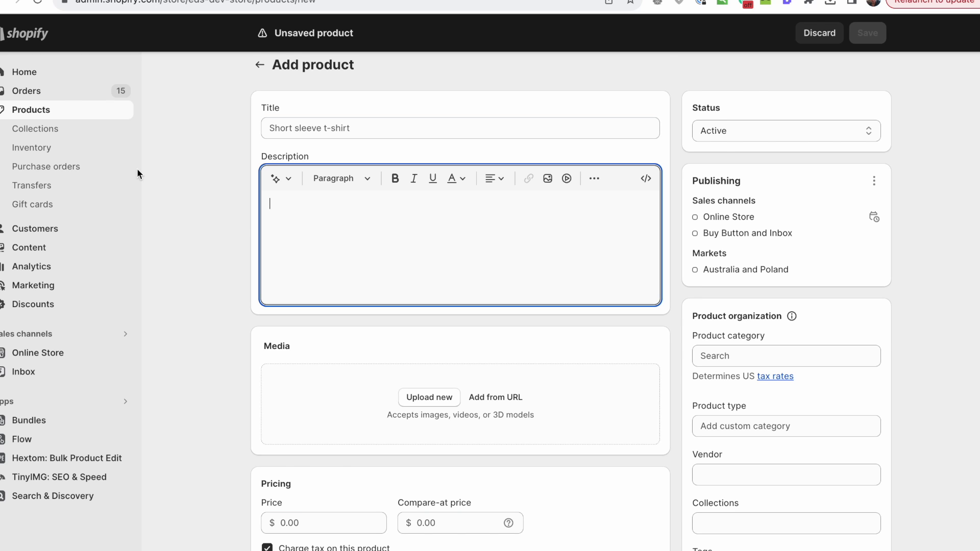
click(51, 129)
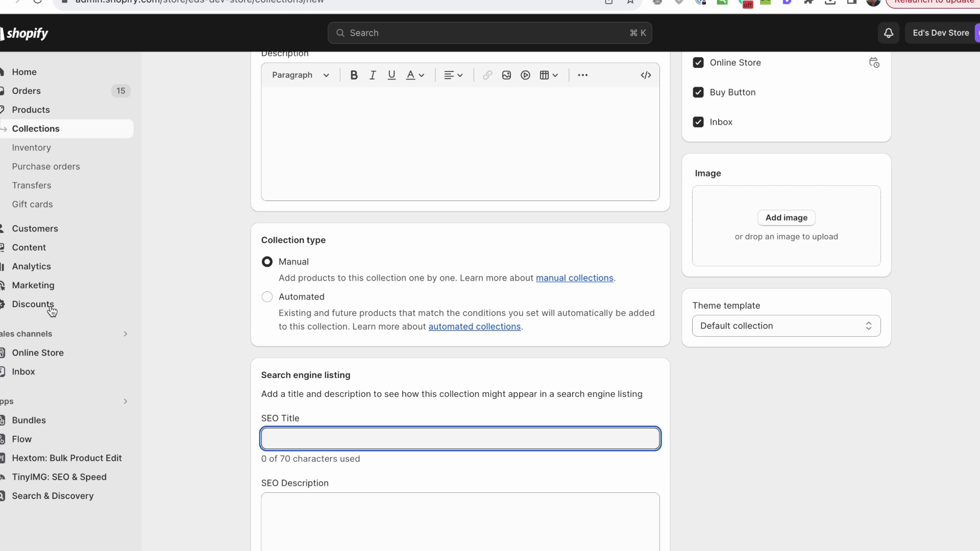
click(51, 353)
click(39, 308)
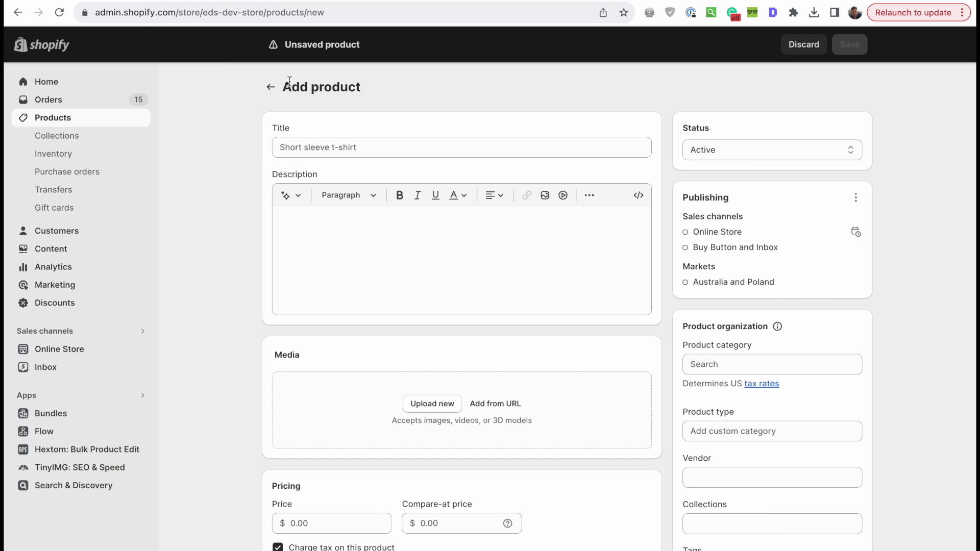
- Enter 'Fjallraven Kanken' as the product title, correcting the mistyped word
click(324, 147)
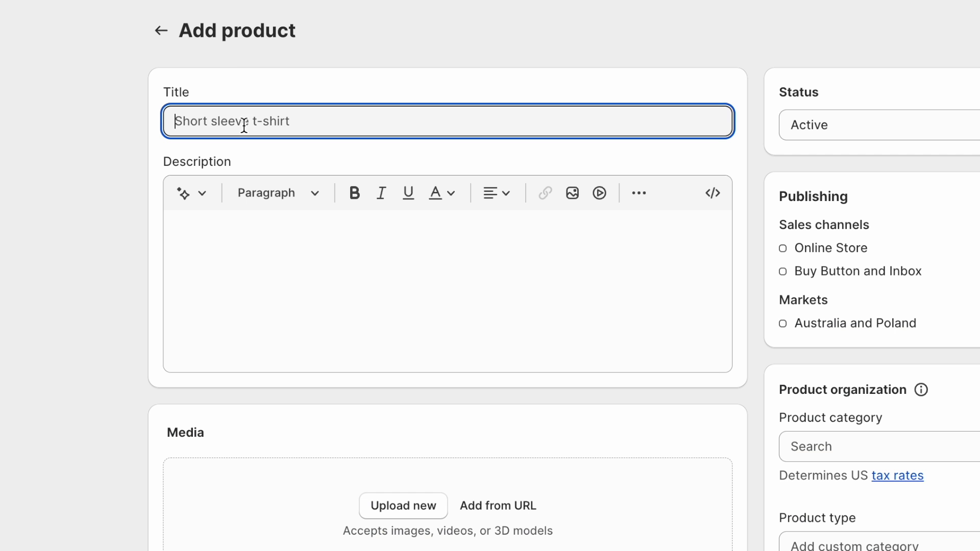
text(Fjallraven )
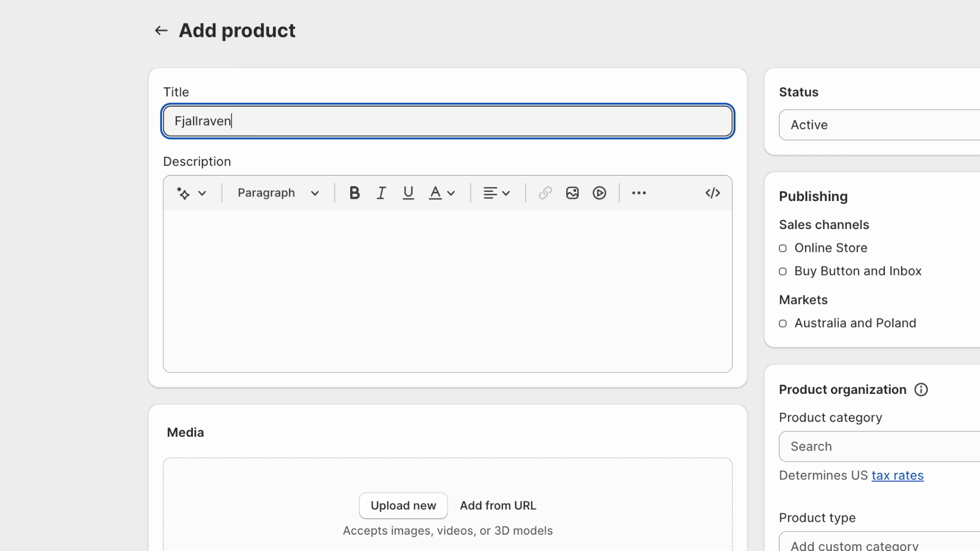
text(Kanken)
key(ctrl+a)
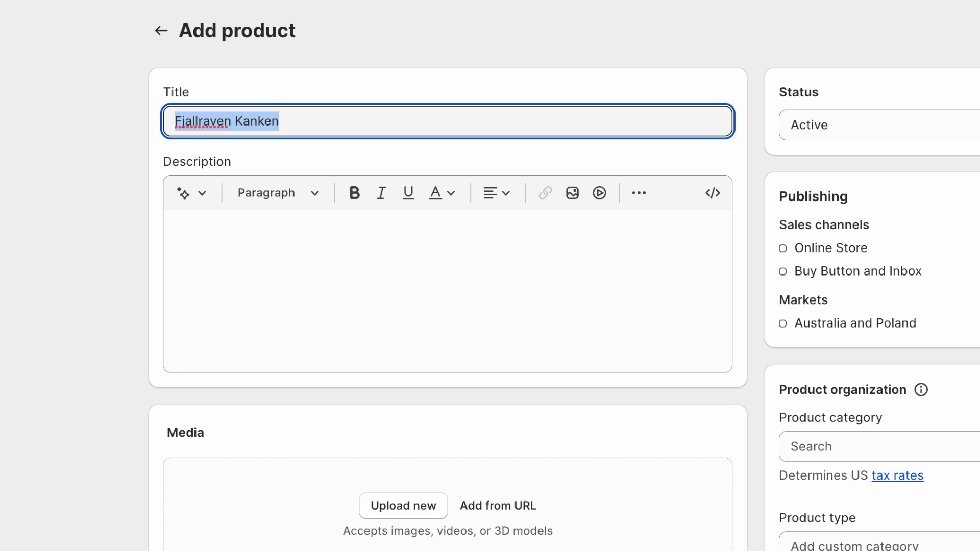
key(End)
key(ctrl+shift+Left)
text(back)
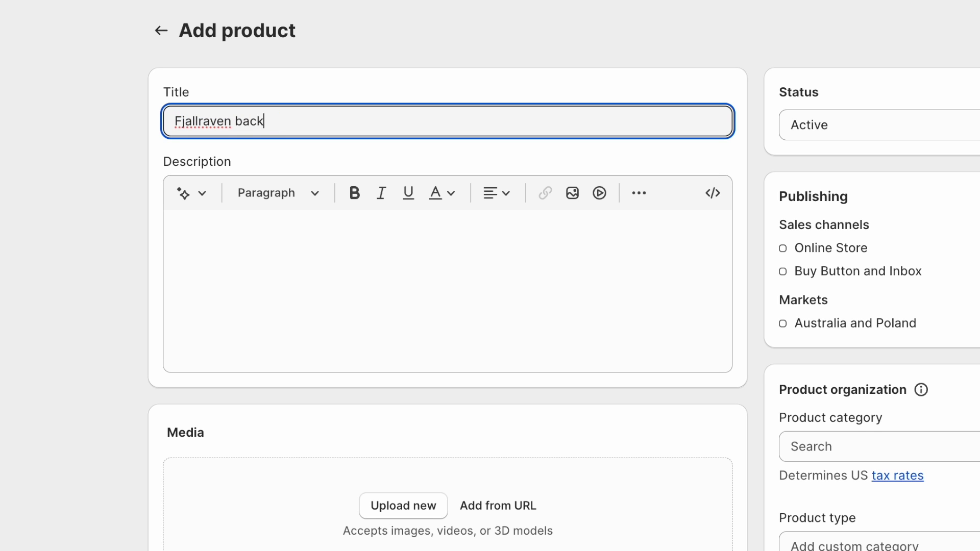
key(ctrl+BackSpace)
text(Kanken)
- Extend the title with '- Small Backpack - 16L, Royal Blue', fixing the typo in Royal
key(Home)
key(ctrl+shift+Right)
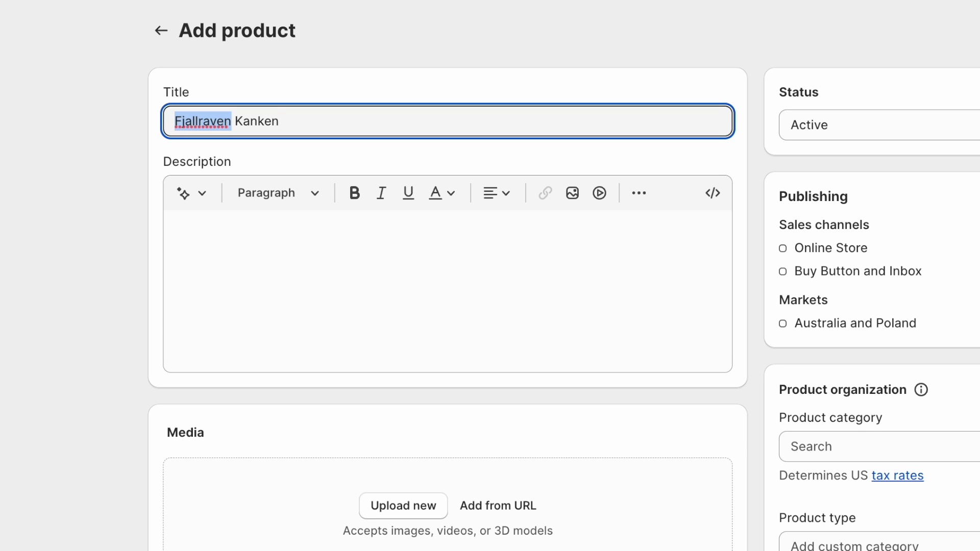
key(Right)
key(ctrl+shift+Right)
key(Right)
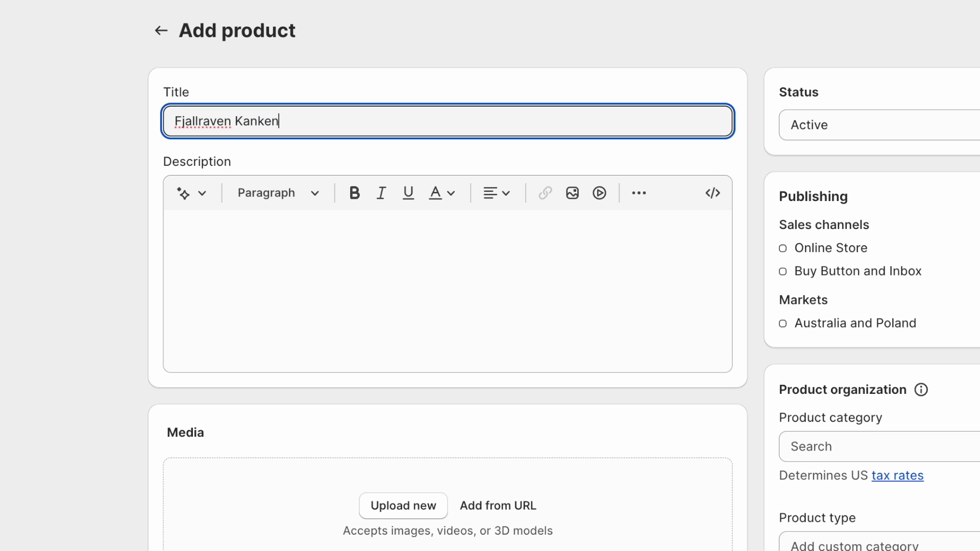
text(- Small Backpack)
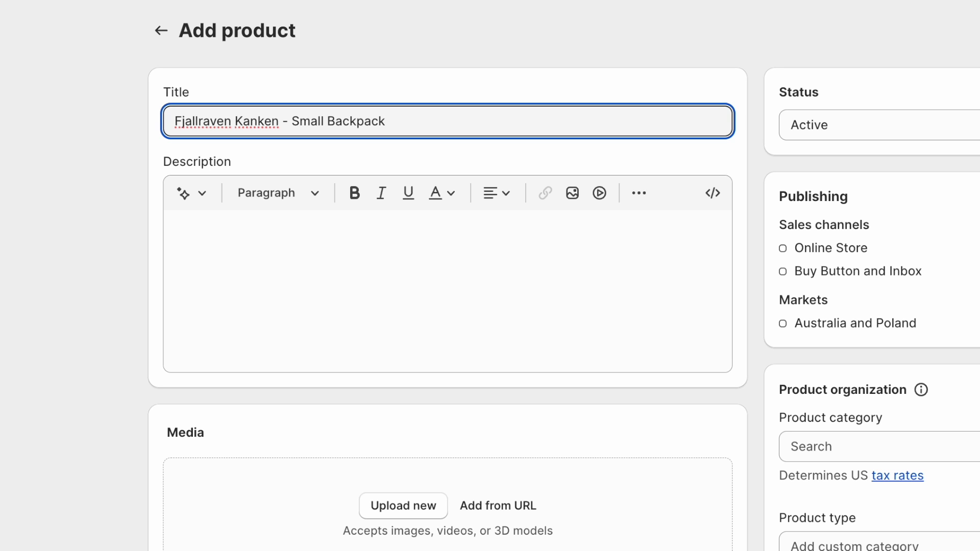
text( - )
text(16)
text(L, Ro)
text(ta)
key(BackSpace)
key(BackSpace)
text(yal Blue)
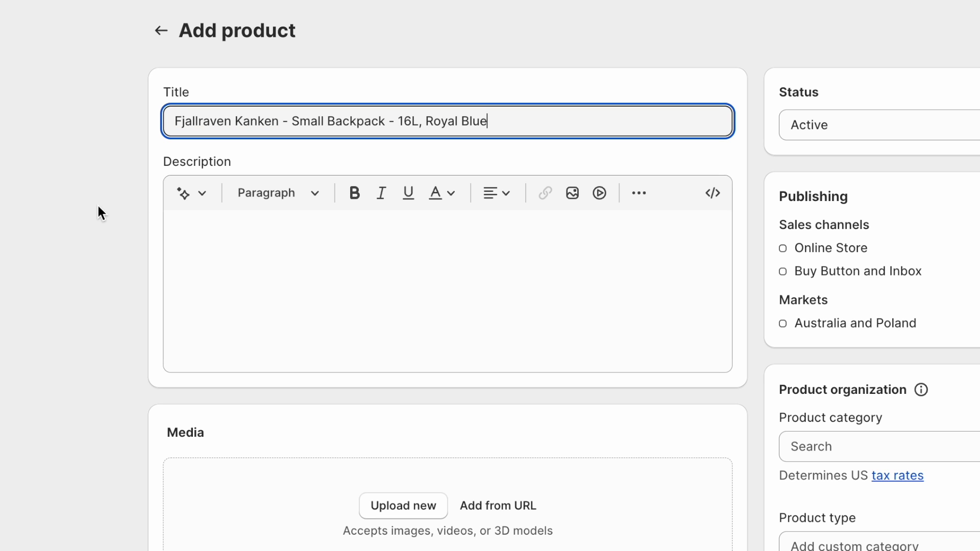
- Browse the storefront Men's collection and joggers page, then delete ' - Small Backpack -' from the title
click(172, 117)
drag(172, 116, 545, 124)
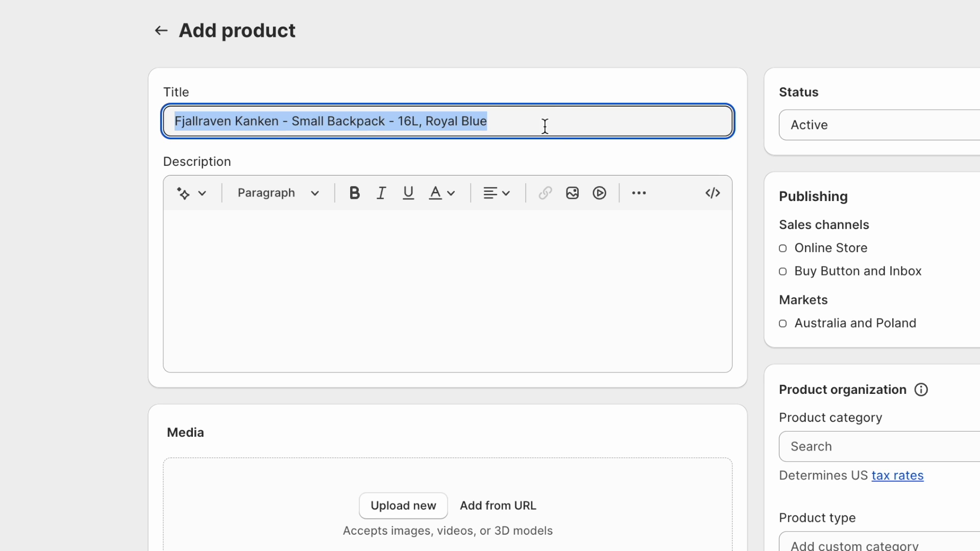
click(69, 155)
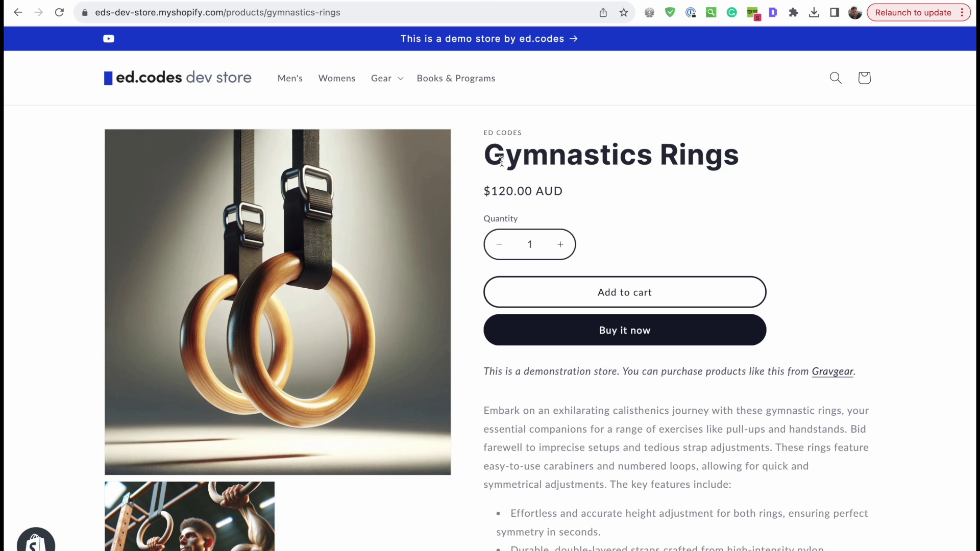
drag(502, 161, 744, 147)
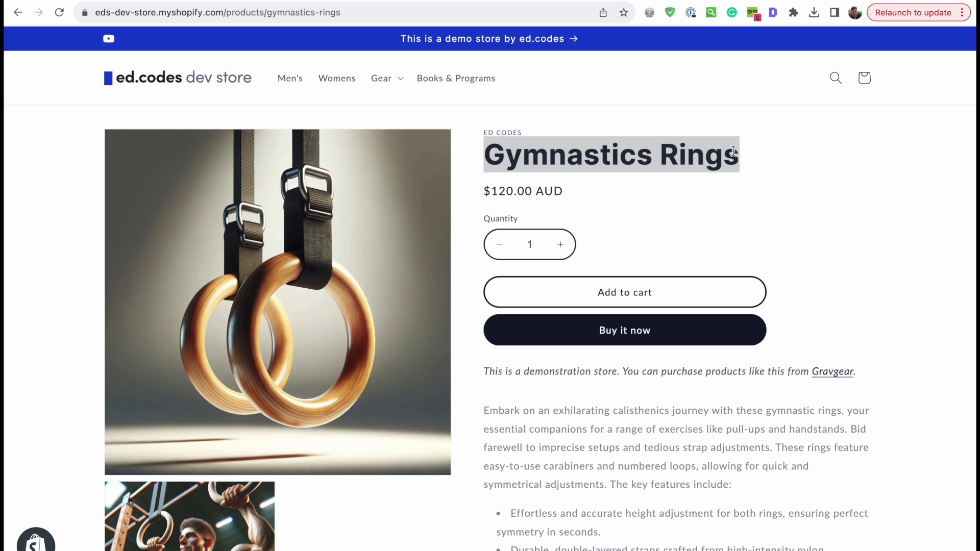
click(290, 78)
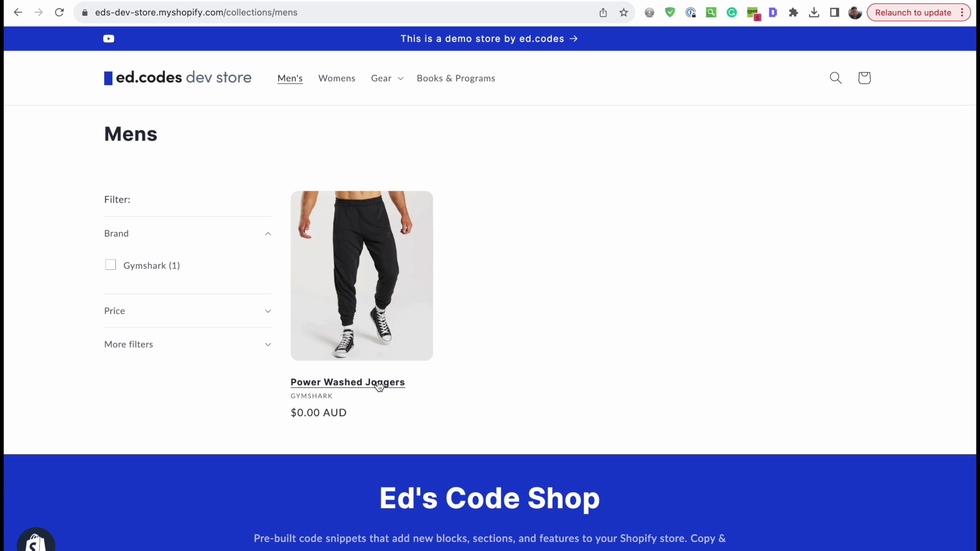
click(407, 401)
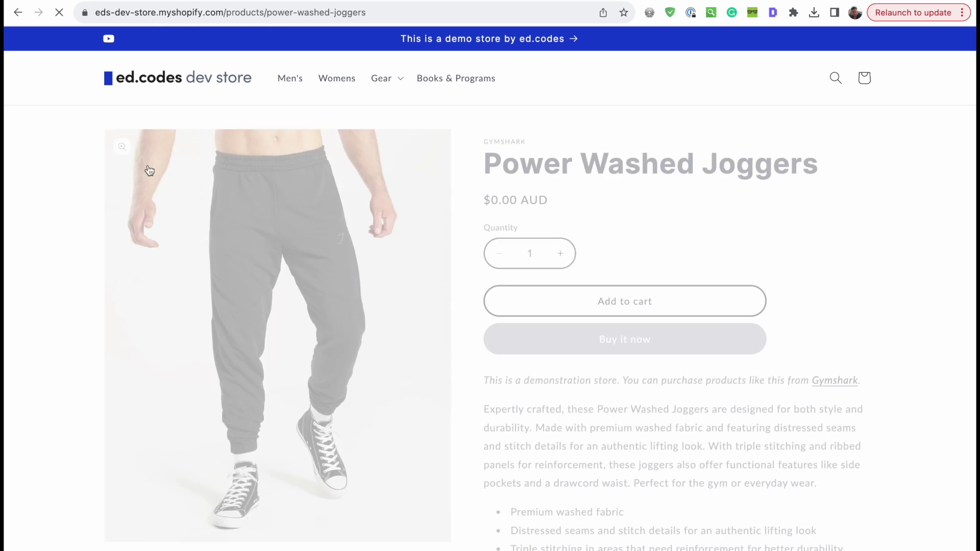
drag(278, 121, 368, 115)
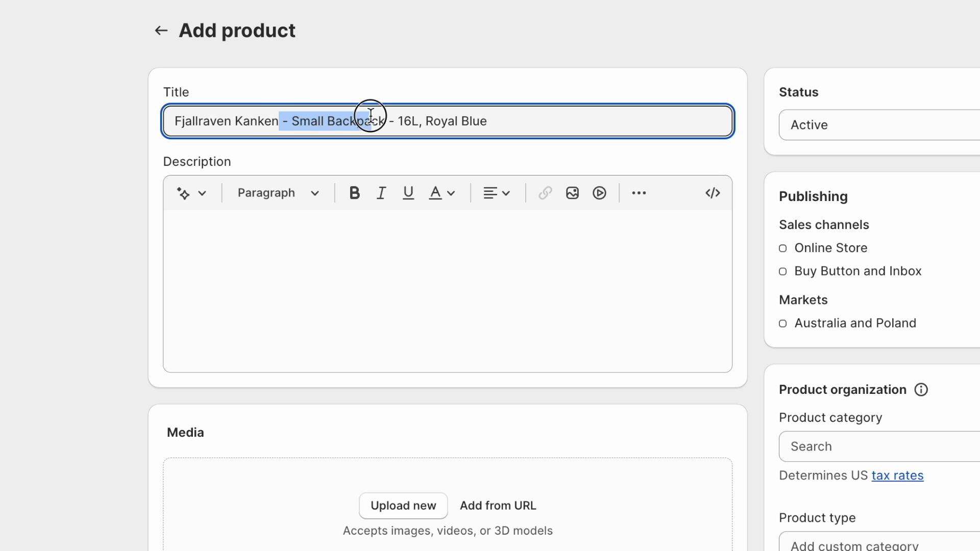
key(BackSpace)
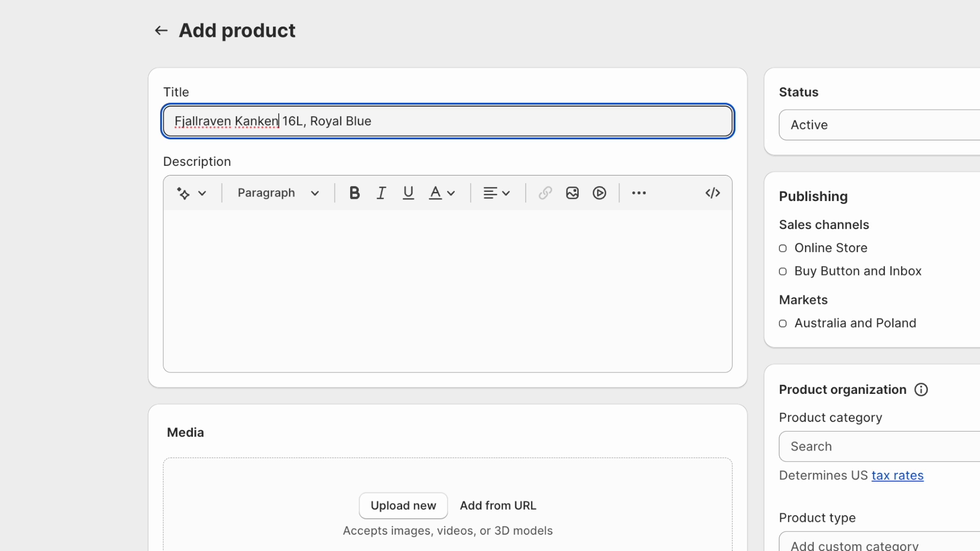
- Replace '- 16L,' in the title with 'Backpack' after Kanken
text(-)
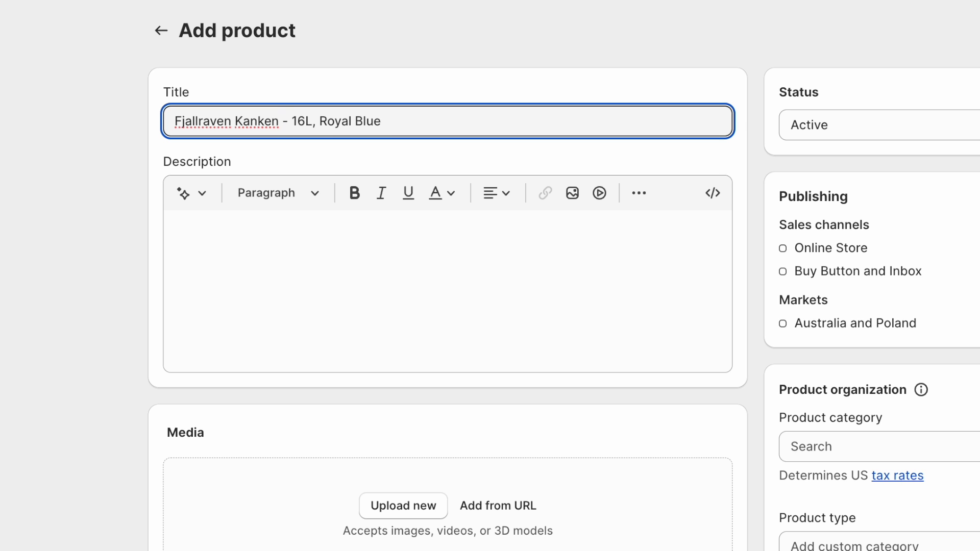
key(Left)
key(shift+Right)
key(shift+Right)
key(shift+Right)
key(shift+Right)
key(shift+Right)
key(shift+Right)
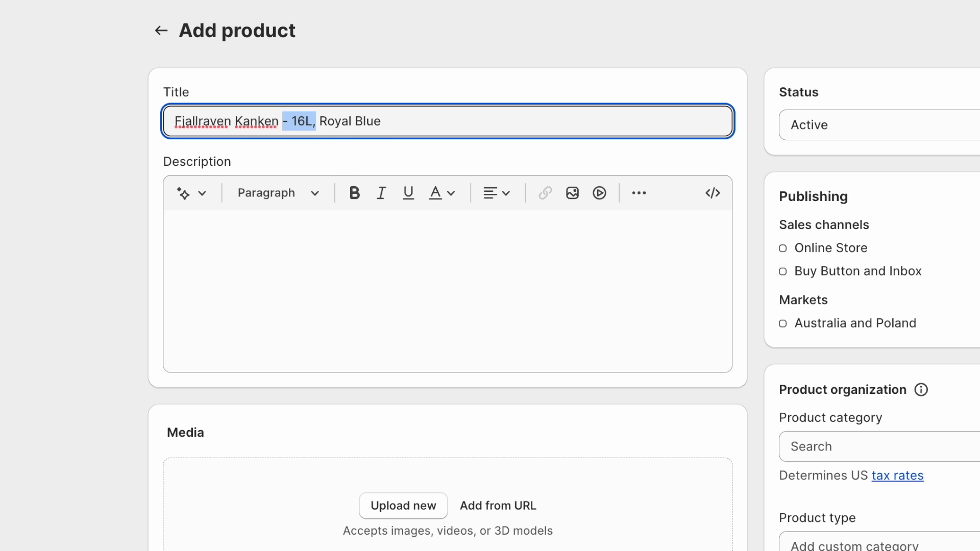
key(BackSpace)
key(BackSpace)
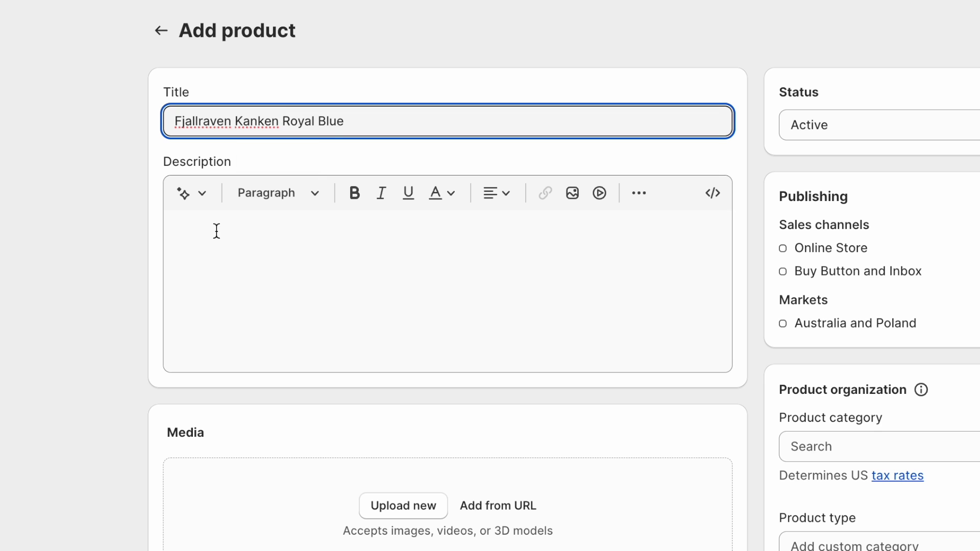
text(Backpack)
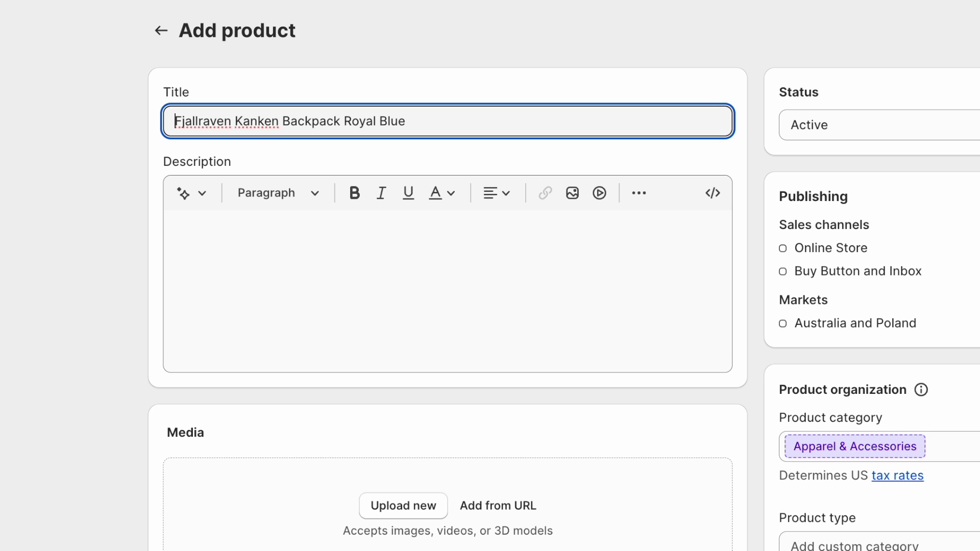
- Select 'Fjallraven Kanken', 'Backpack' and 'Royal Blue' in turn to review the new title
key(ctrl+shift+Right)
key(ctrl+shift+Right)
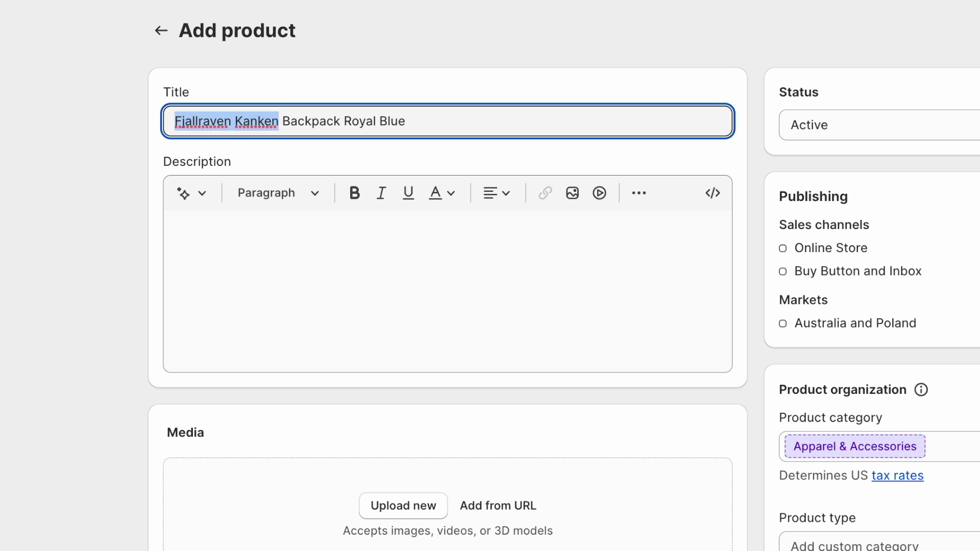
key(Right)
key(ctrl+shift+Right)
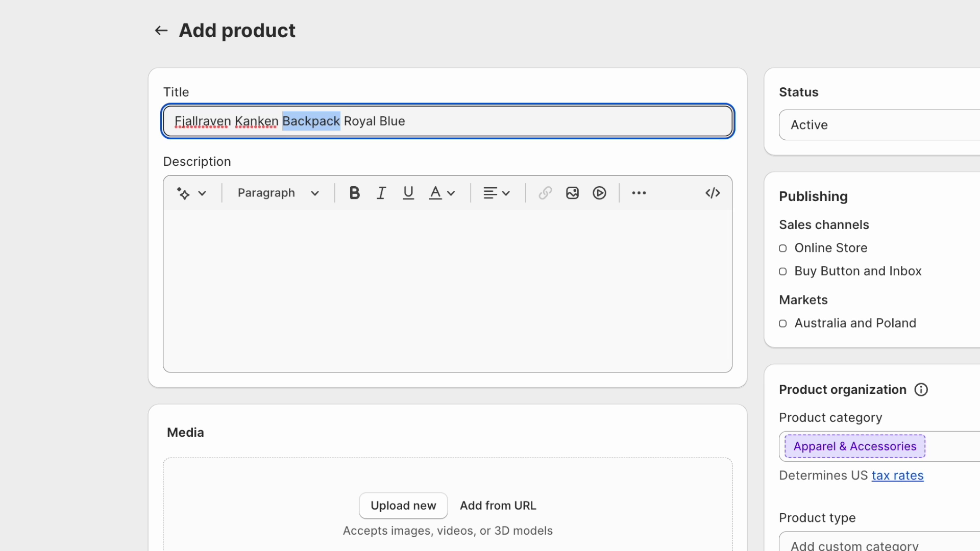
key(Right)
key(ctrl+shift+Right)
key(ctrl+shift+Right)
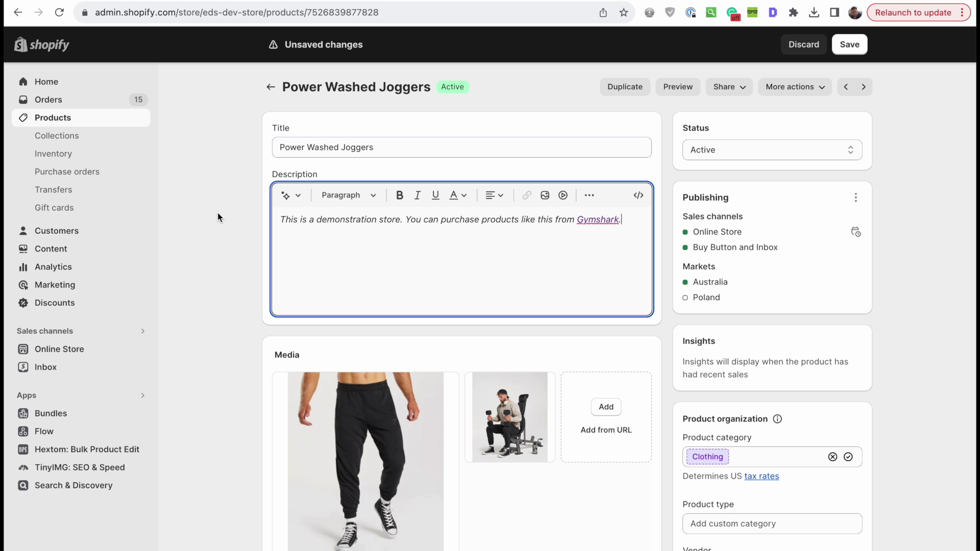
click(217, 213)
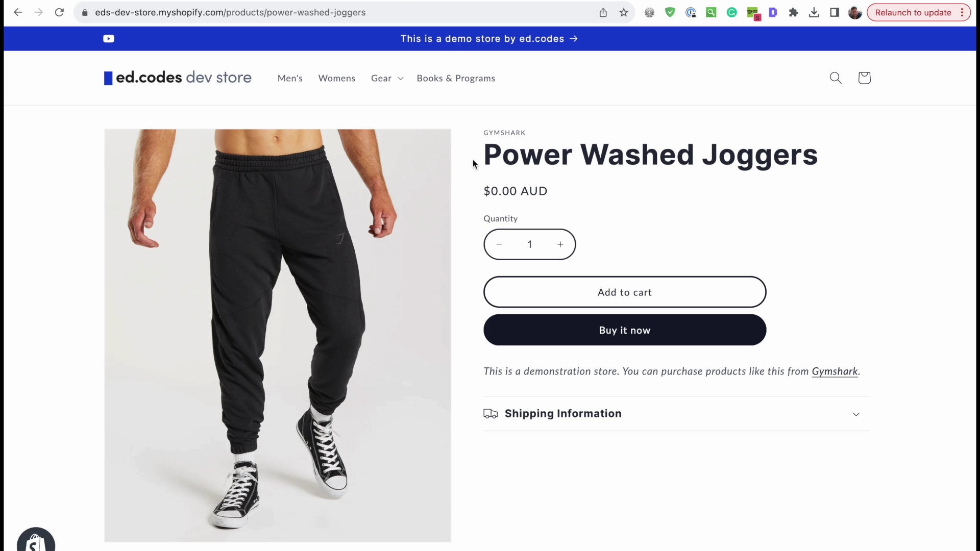
drag(489, 192, 584, 194)
click(579, 200)
drag(483, 154, 836, 146)
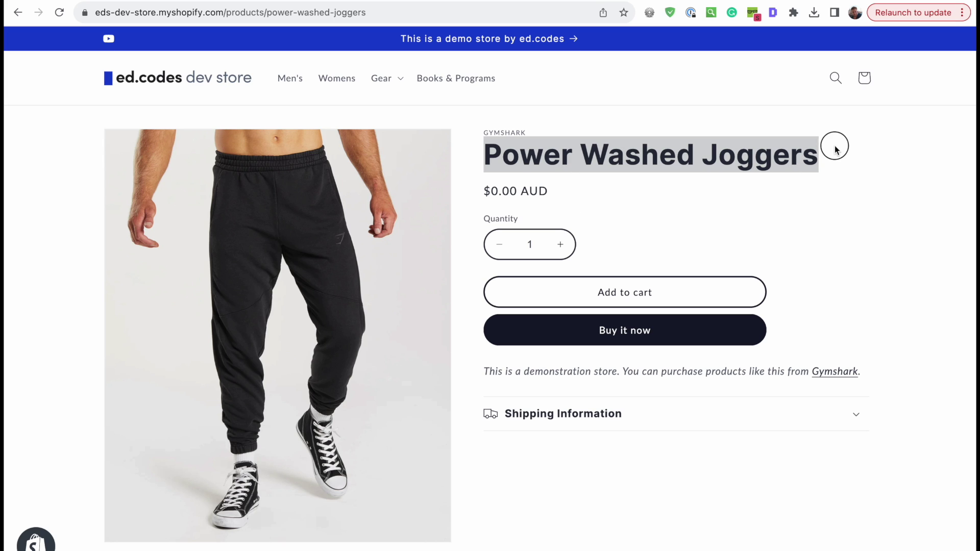
click(464, 101)
drag(484, 130, 586, 136)
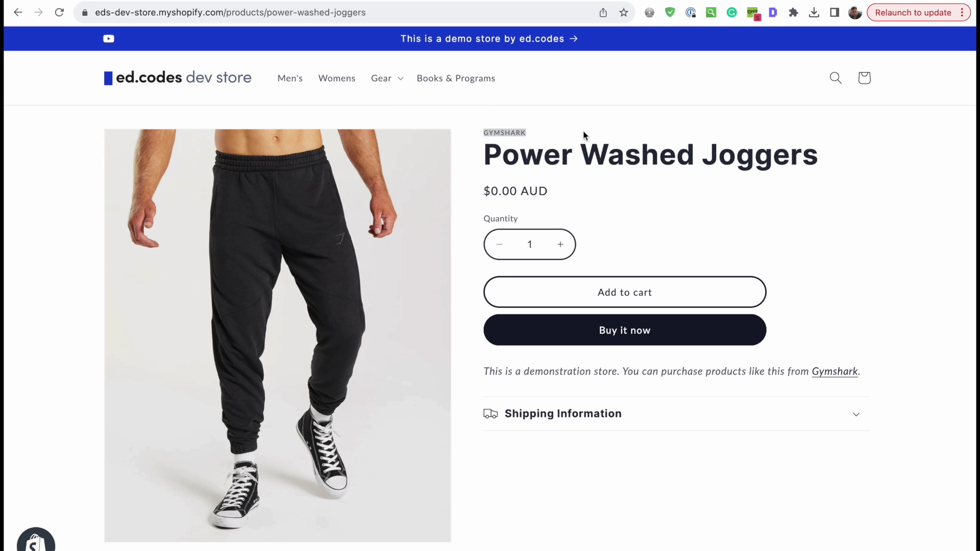
click(569, 140)
double_click(749, 169)
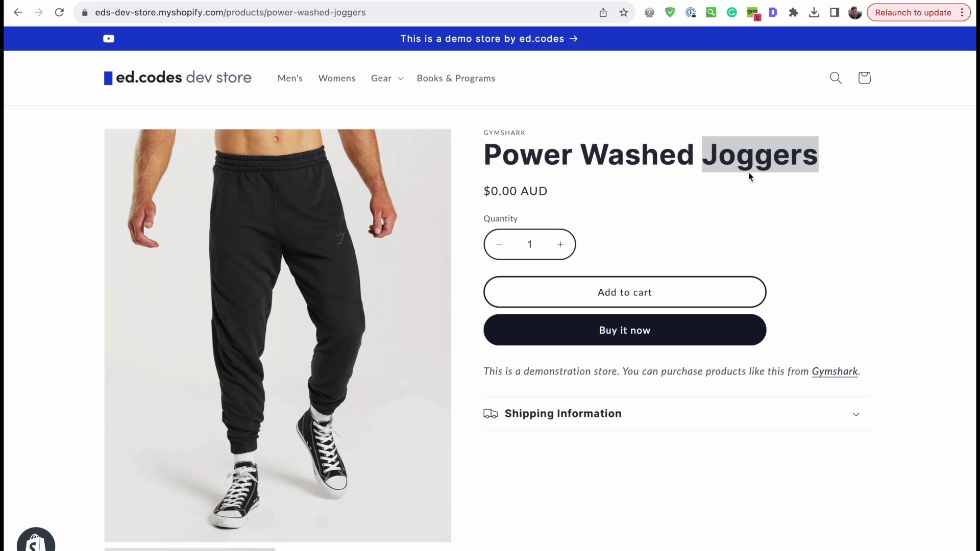
click(749, 172)
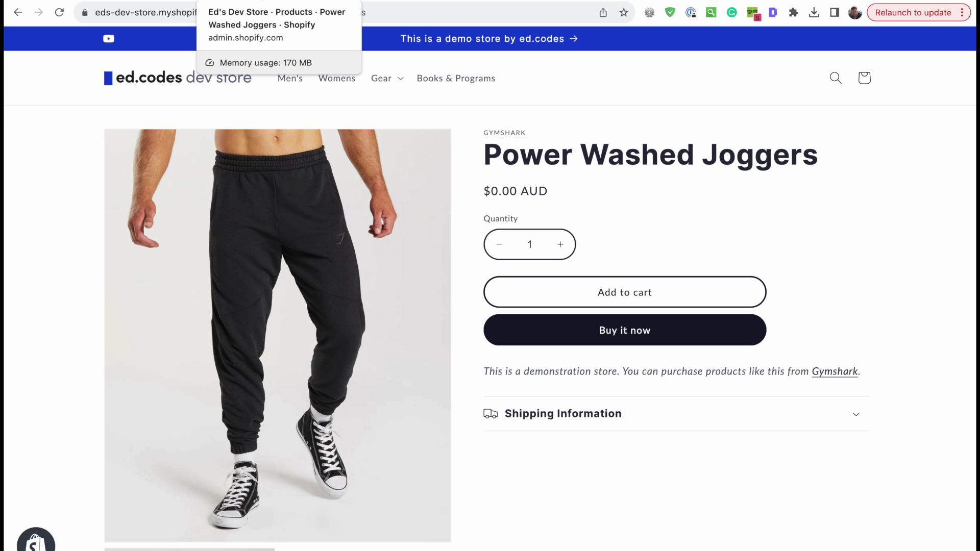
- Paste the eleven feature bullets into the joggers description with a blank line above the list
click(229, 1)
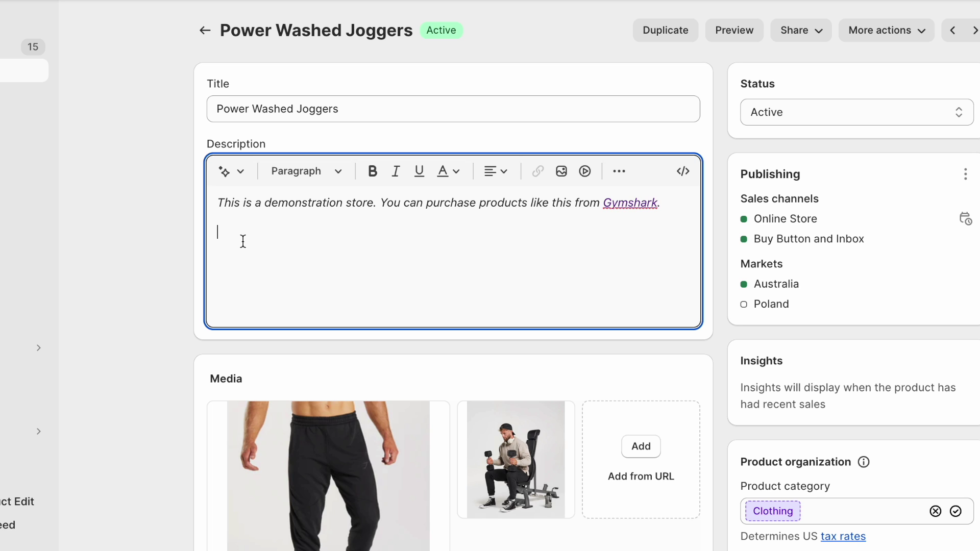
text(Premium washed fabric Distressed seams and stitch details for an authentic lifting look Triple stitching in areas that need reinforcement for better durability Side pockets Ribbed panels to upper side of legs Drawcord waist Gymshark logo to thigh 80% Cotton, 20% Polyester 330gsm - Heavyweight material We've cut down on our use of swing tags, so this product comes without one Model is 6'0" and wears size S)
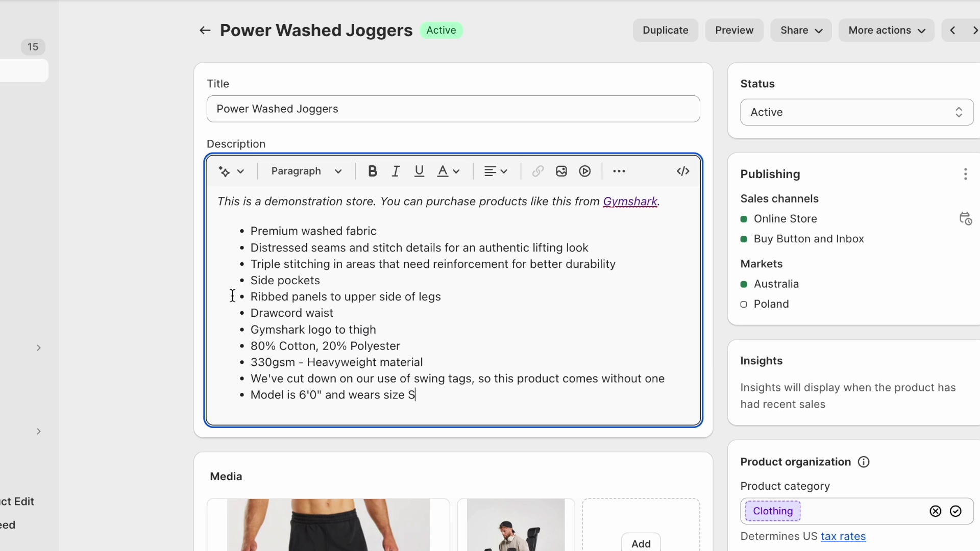
click(406, 231)
key(Home)
key(Return)
key(Return)
key(BackSpace)
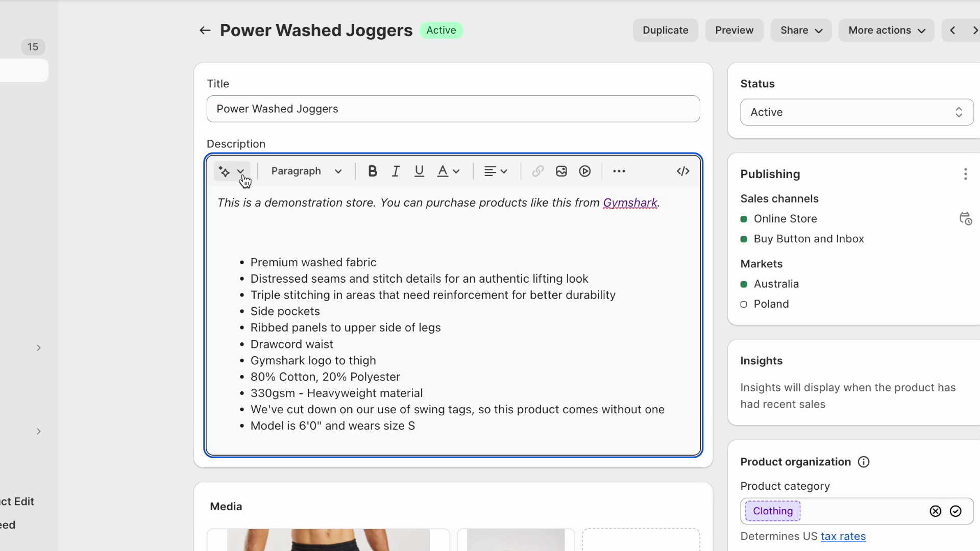
- Generate an AI paragraph from the pasted bullets, keep it, and remove the extra blank line
click(239, 176)
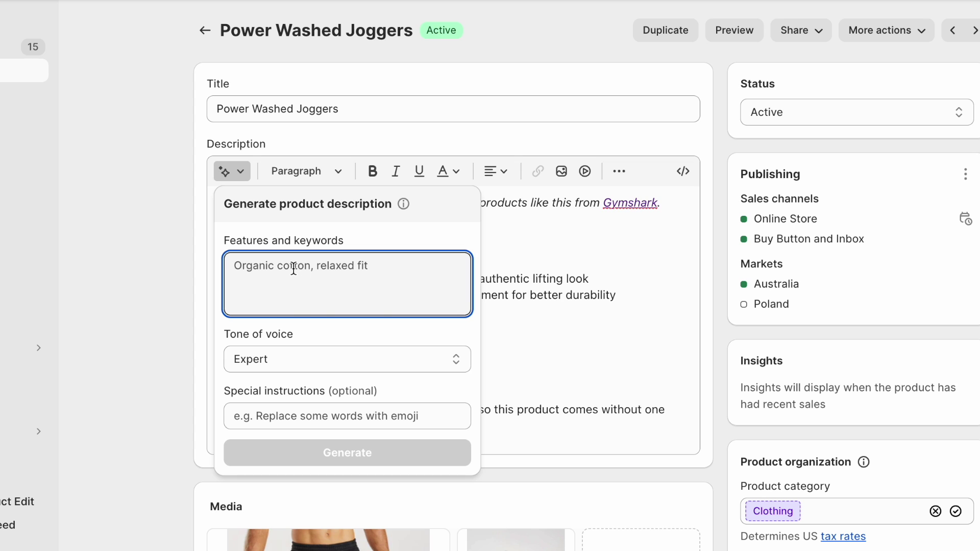
key(ctrl+v)
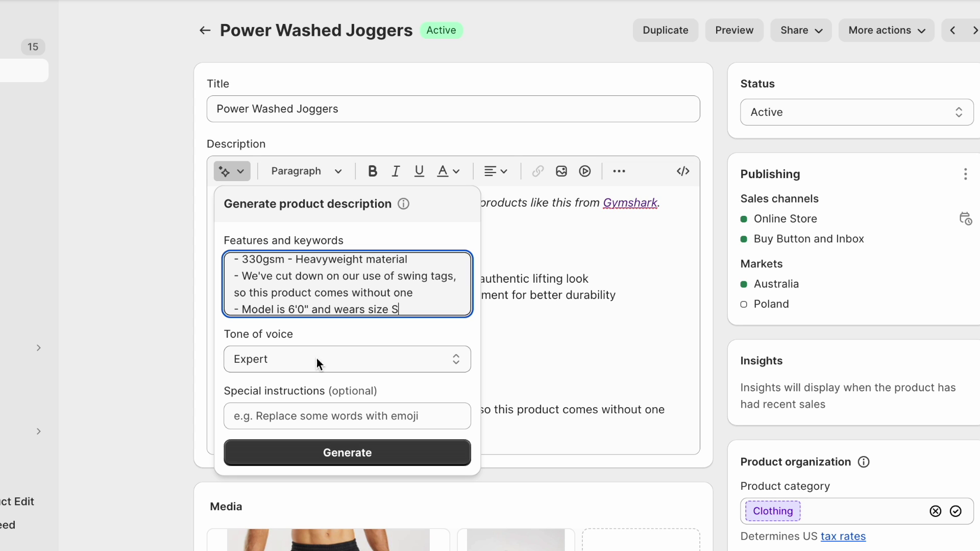
click(336, 460)
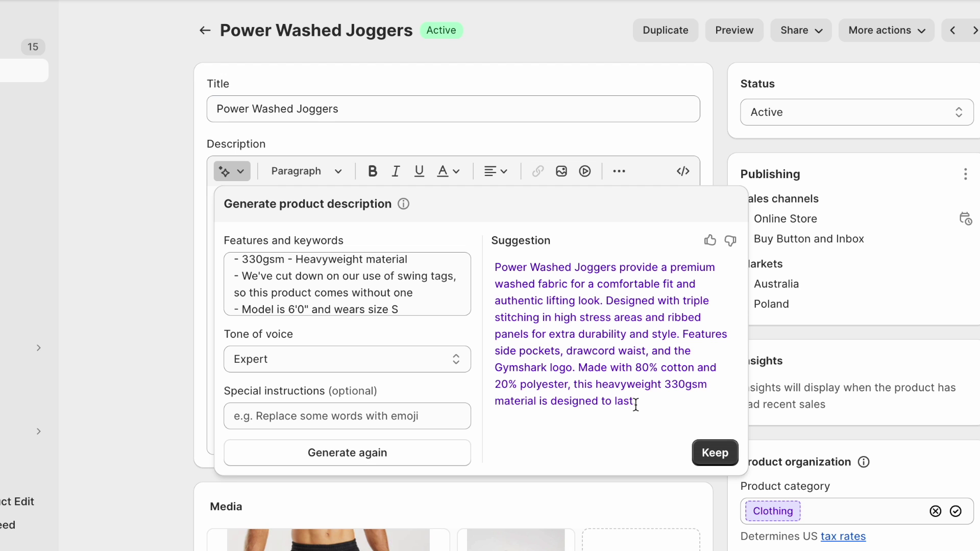
click(714, 453)
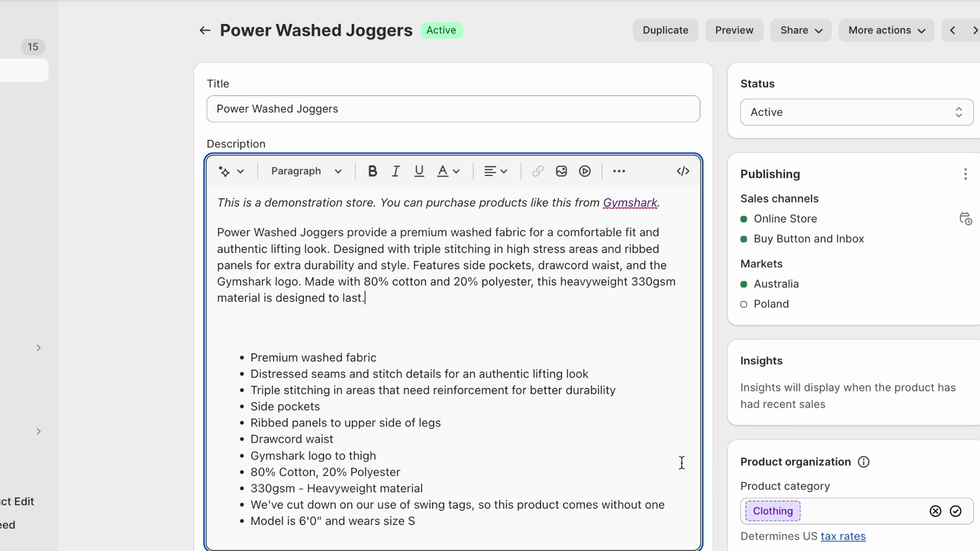
click(386, 327)
key(BackSpace)
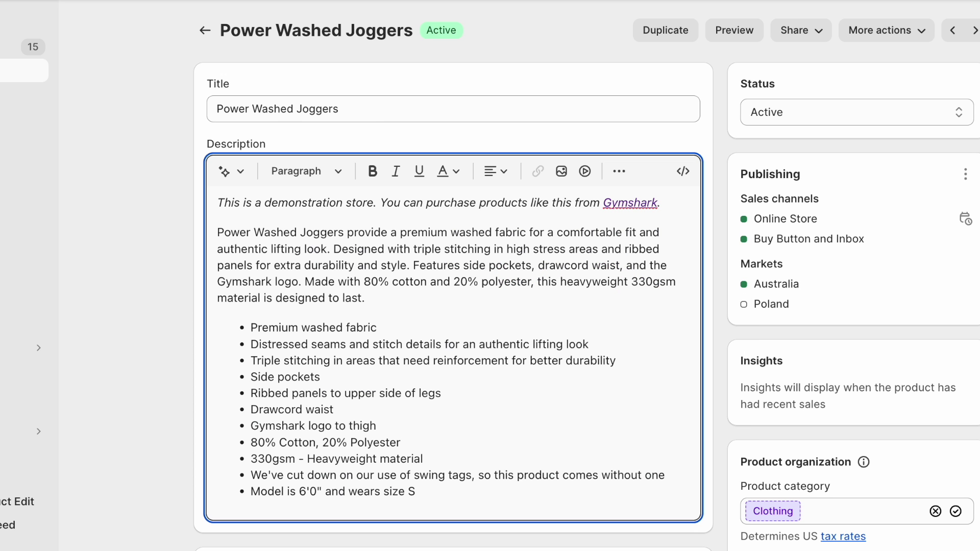
- Highlight the generated paragraph and then the feature bullets to review the description
shift+click(296, 230)
triple_click(294, 227)
click(313, 327)
shift+click(421, 474)
click(422, 491)
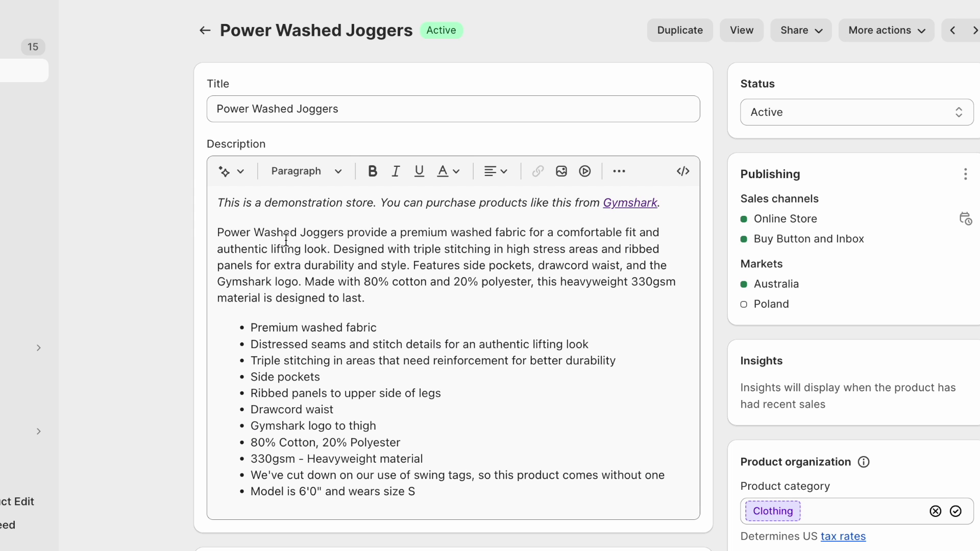
drag(285, 234, 411, 296)
click(377, 299)
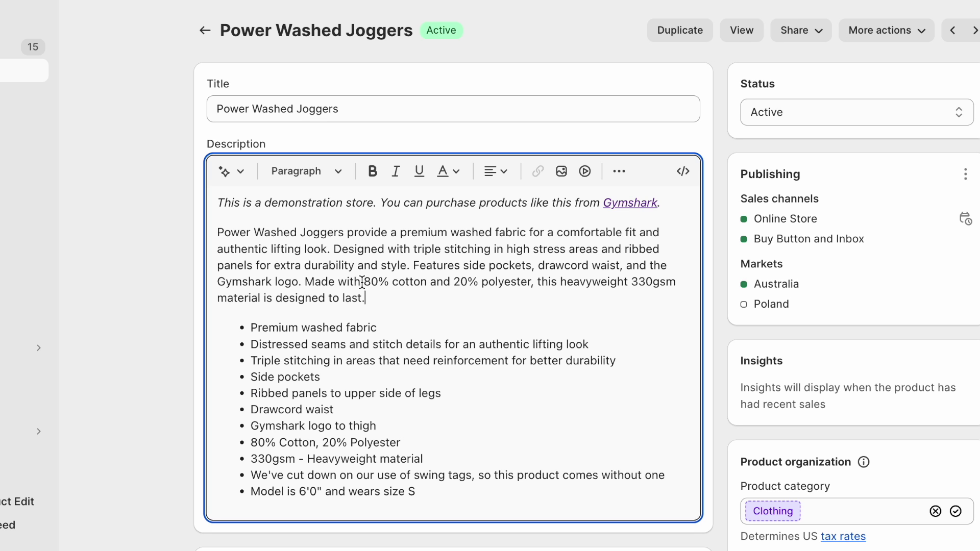
drag(298, 328, 375, 473)
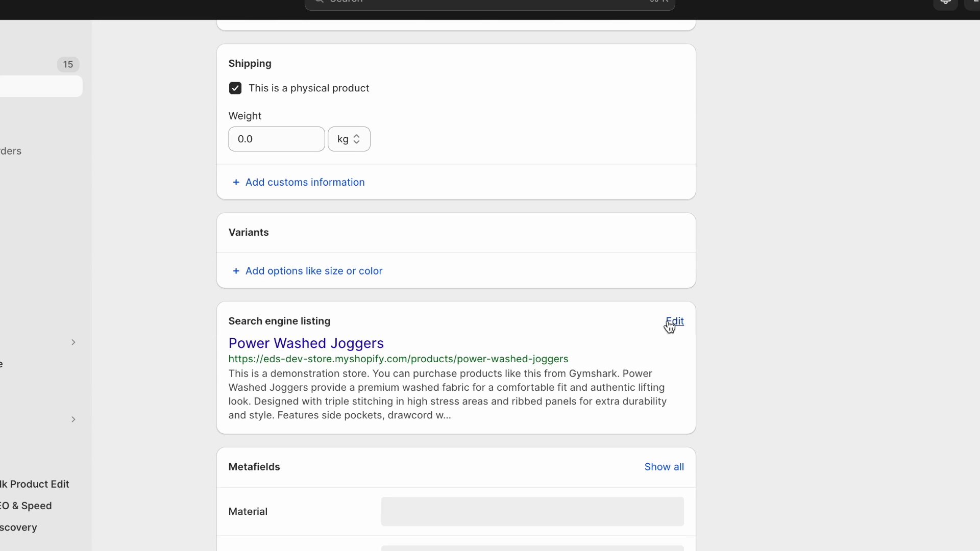
- Open the joggers' Search engine listing fields and review the search result title preview
click(675, 321)
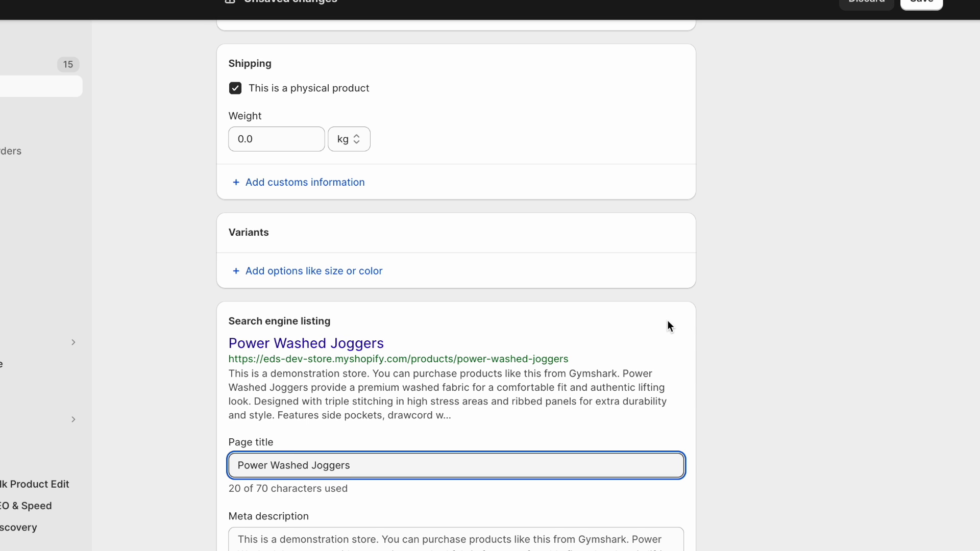
scroll(667, 326, down, 3)
scroll(667, 320, up, 15)
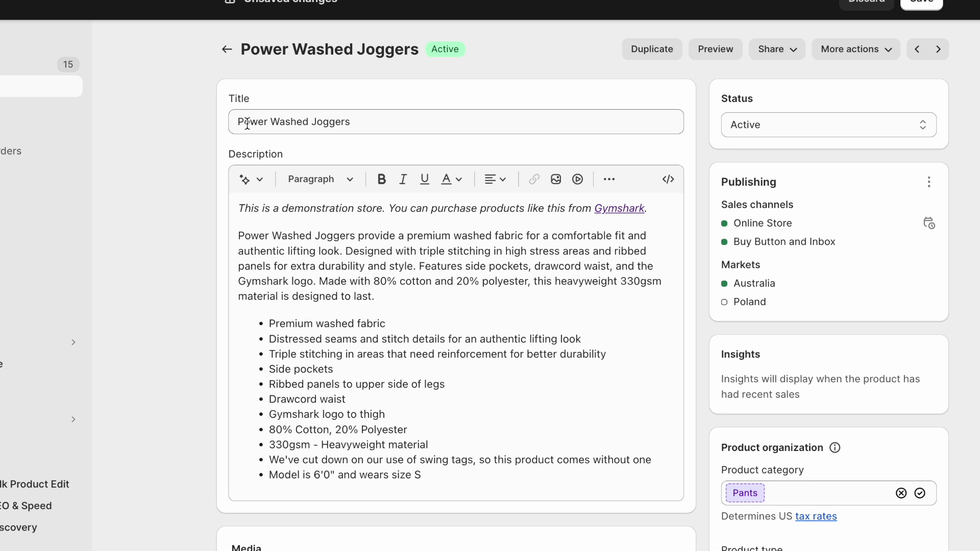
scroll(247, 124, down, 15)
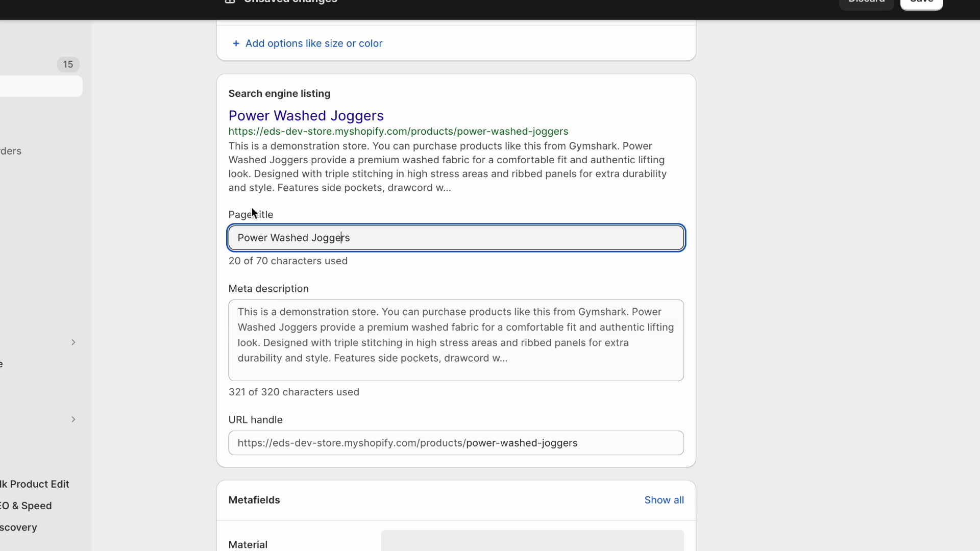
drag(229, 111, 385, 117)
click(423, 114)
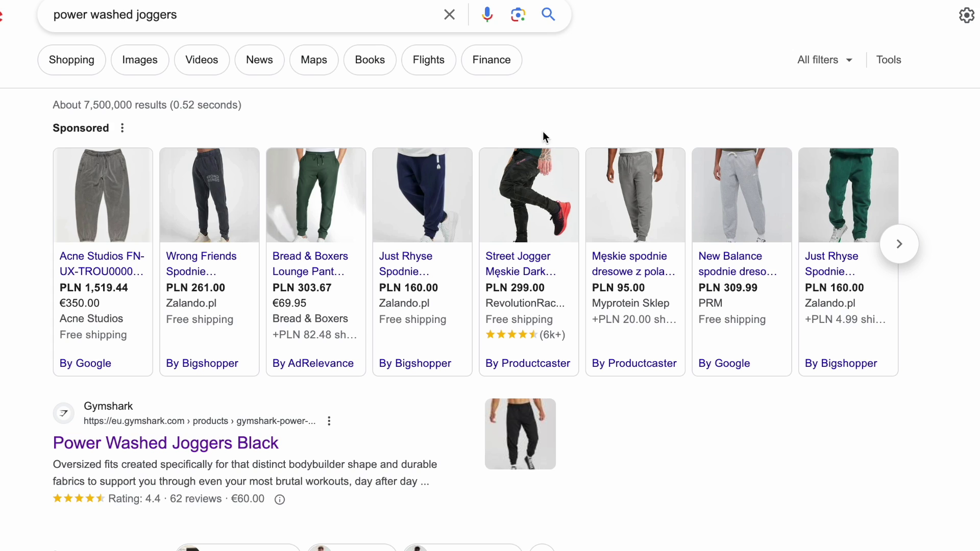
scroll(325, 332, down, 4)
scroll(11, 264, down, 10)
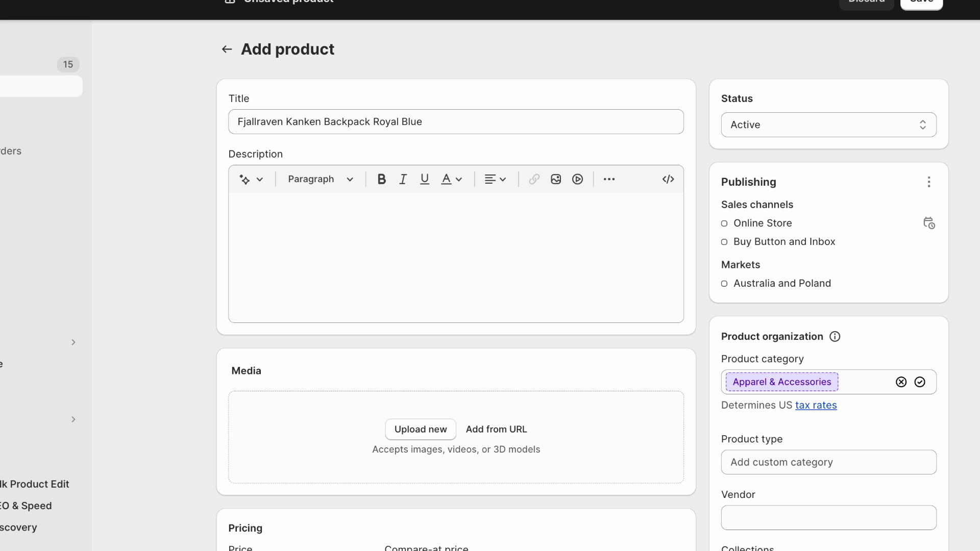
- Select the 'Fjallraven Kanken Backpack Royal Blue' title, then scroll to the Search engine listing section
triple_click(265, 121)
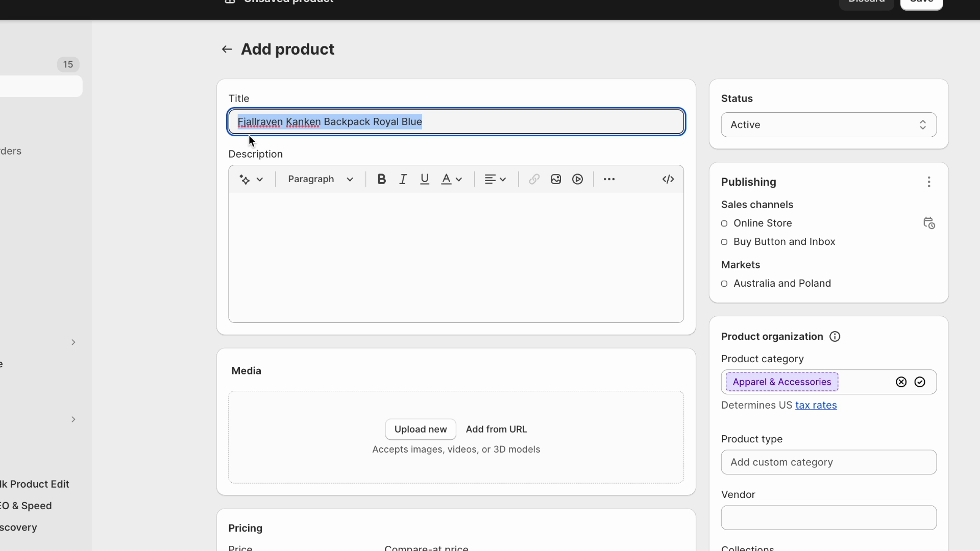
click(197, 153)
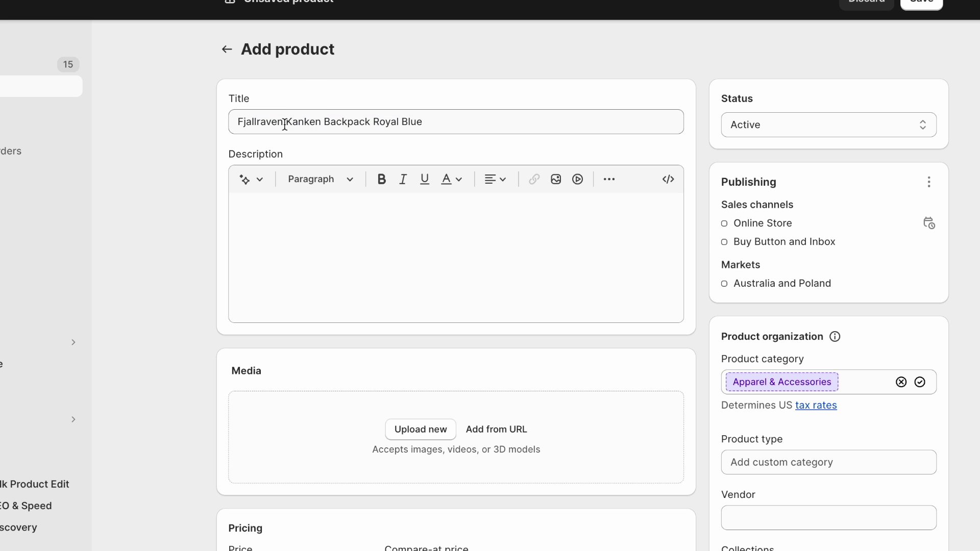
scroll(378, 128, down, 15)
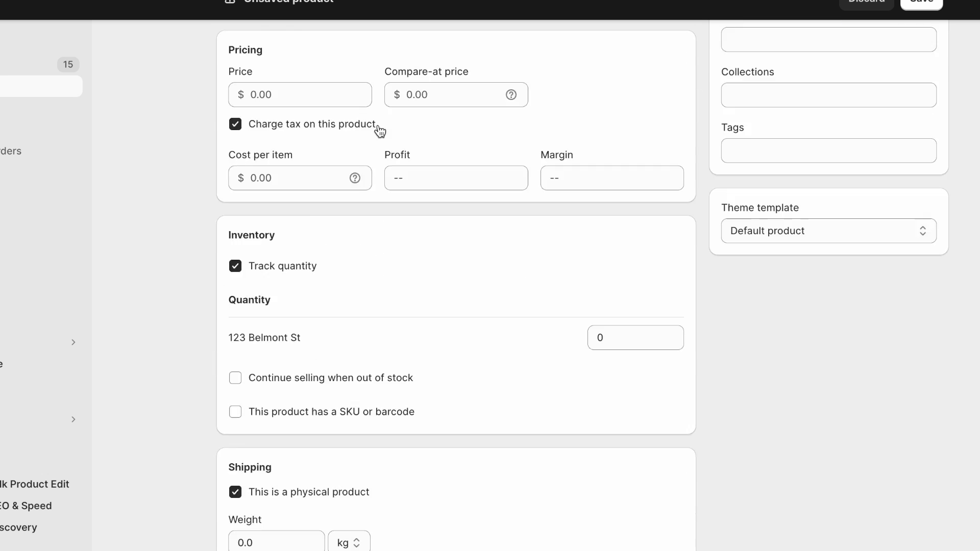
scroll(379, 127, up, 15)
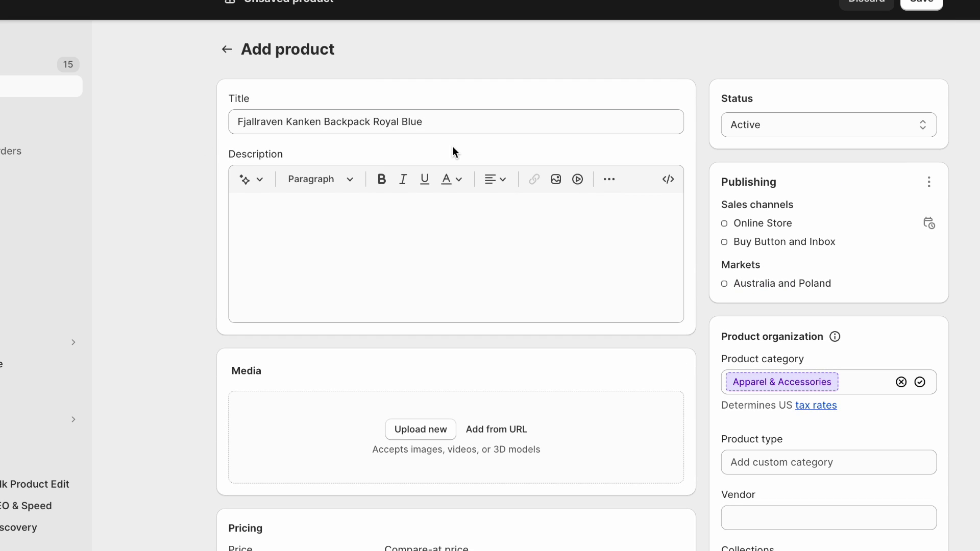
scroll(453, 146, down, 15)
scroll(454, 152, up, 6)
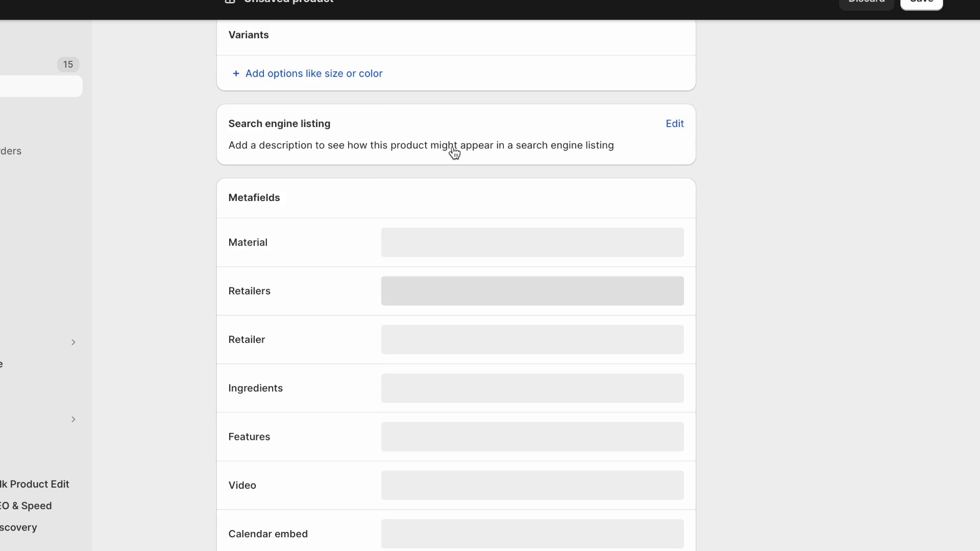
- Open the backpack's search engine listing and place the caret after 'Kanken' in the page title
click(674, 300)
scroll(704, 331, down, 2)
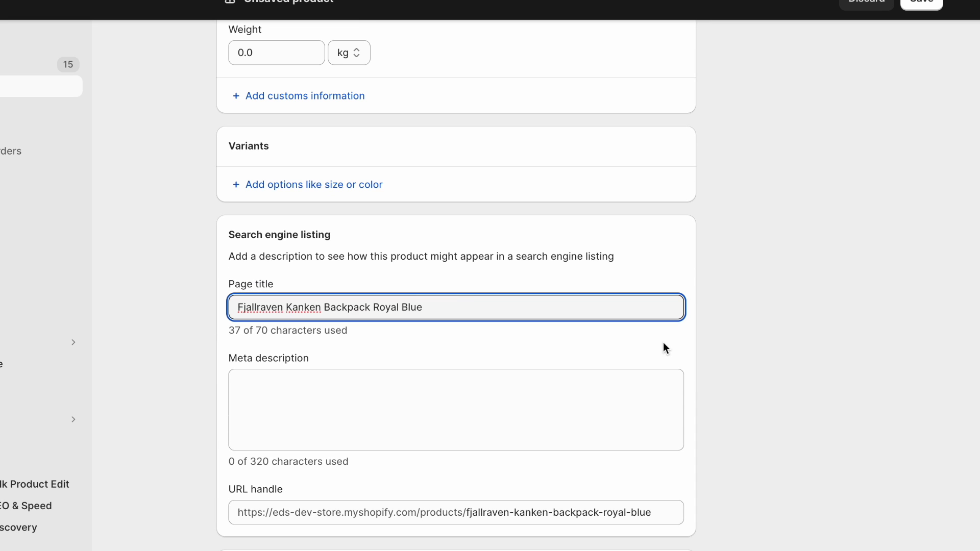
triple_click(467, 302)
click(467, 302)
double_click(295, 312)
key(Right)
- Extend the page title to 'Fjallraven Kanken - Small Backpack - 16L, Royal Blue | Ed Codes'
text(Small)
text(-)
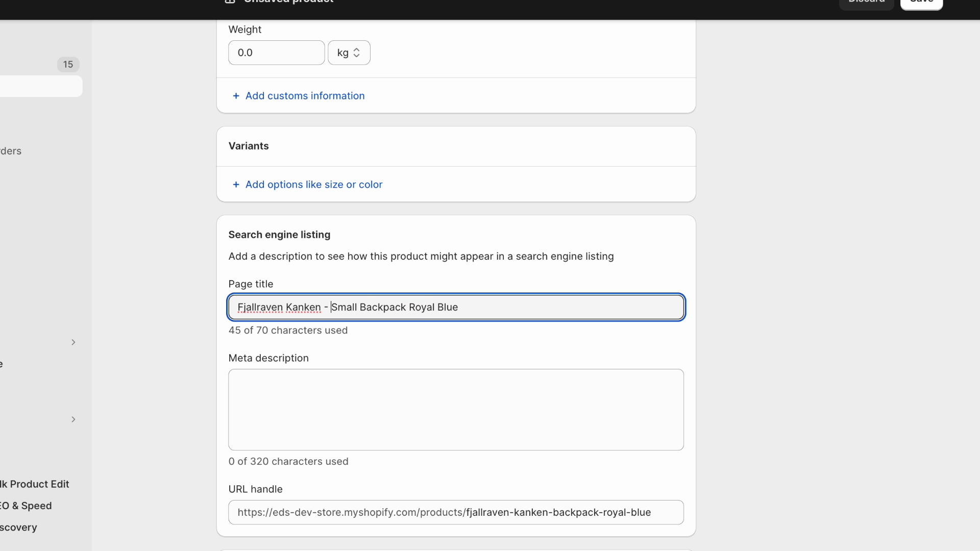
key(ctrl+Right)
key(ctrl+Right)
text(- 16)
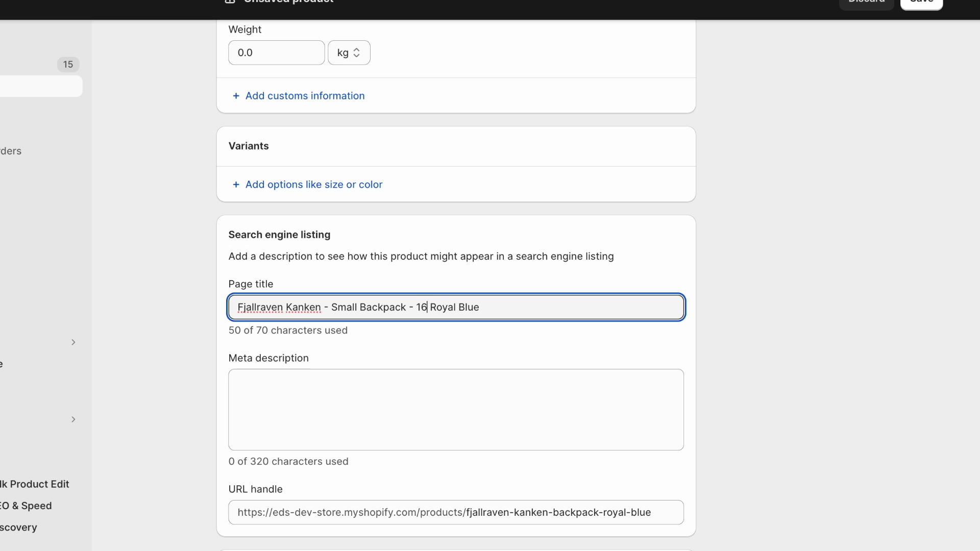
text(L,)
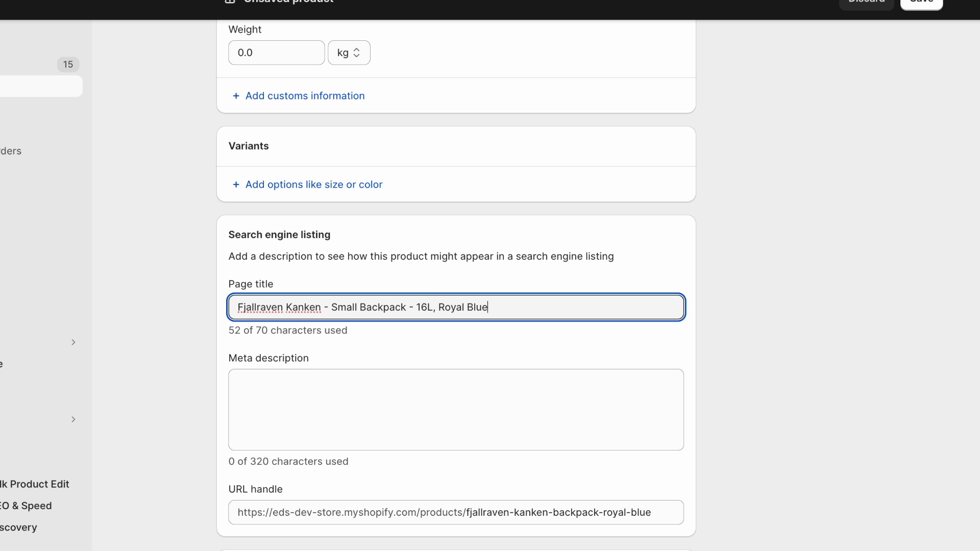
text( Royal Blue - Ed Codes)
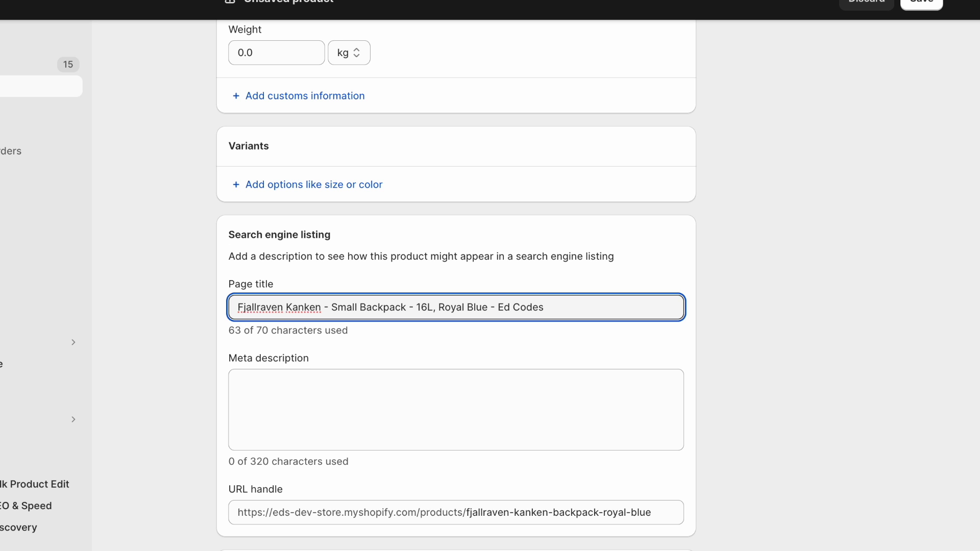
key(ctrl+Left)
key(ctrl+Left)
key(shift+Left)
key(shift+Left)
text(|)
- Highlight the title's opening words, from 'Fjallraven Kanken' through '16L'
scroll(435, 333, up, 1)
click(238, 323)
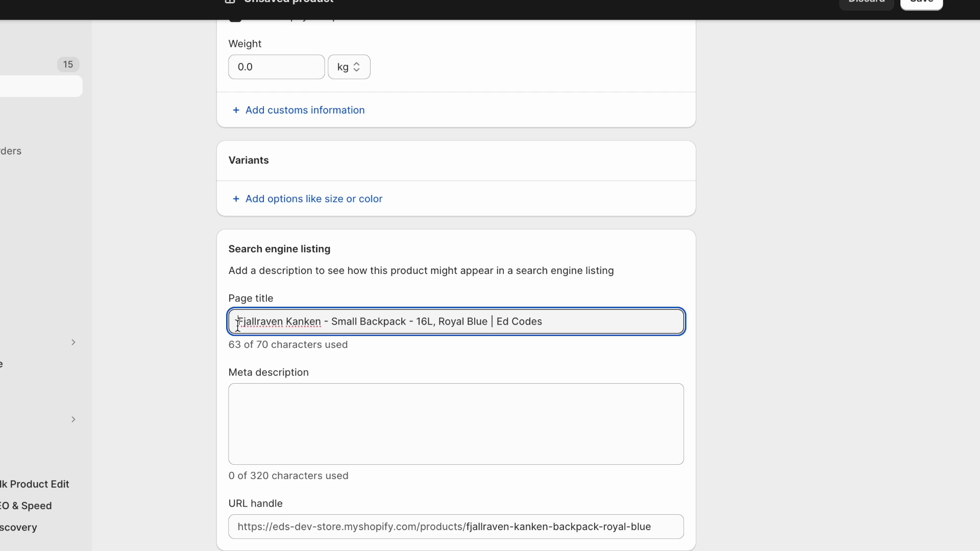
key(ctrl+shift+Right)
key(ctrl+shift+Right)
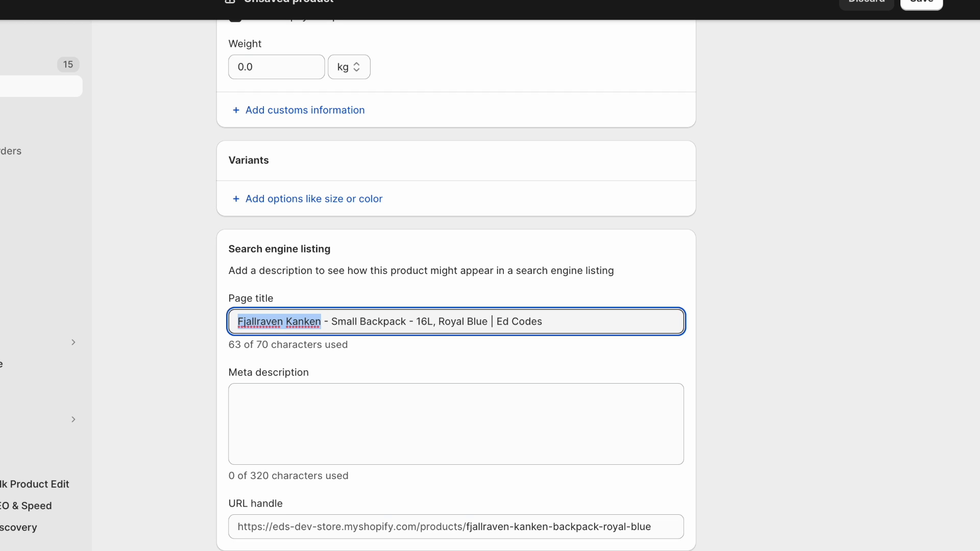
key(ctrl+shift+Right)
key(ctrl+shift+Right)
key(ctrl+shift+Right)
key(ctrl+shift+Right)
key(ctrl+shift+Left)
key(ctrl+shift+Left)
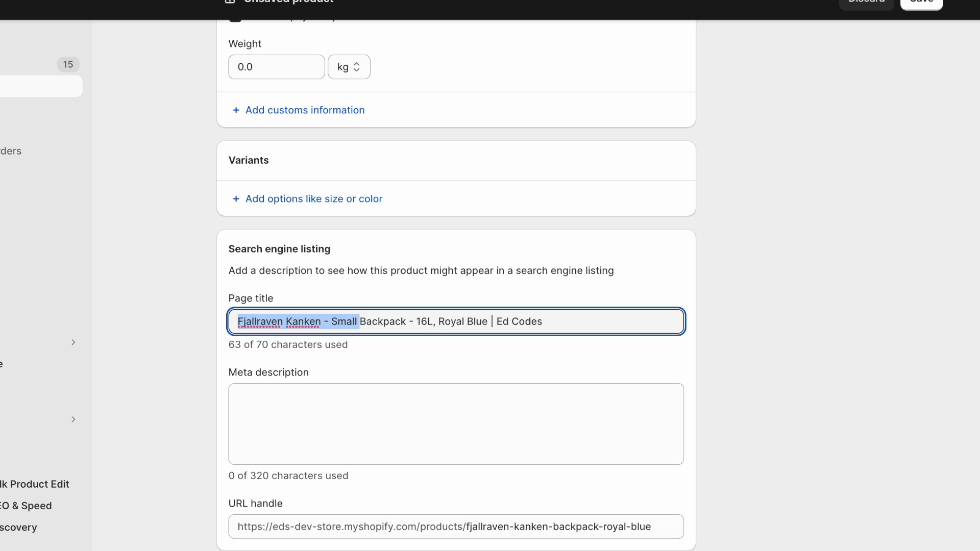
key(ctrl+shift+Right)
key(ctrl+shift+Right)
key(ctrl+shift+Right)
key(ctrl+shift+Right)
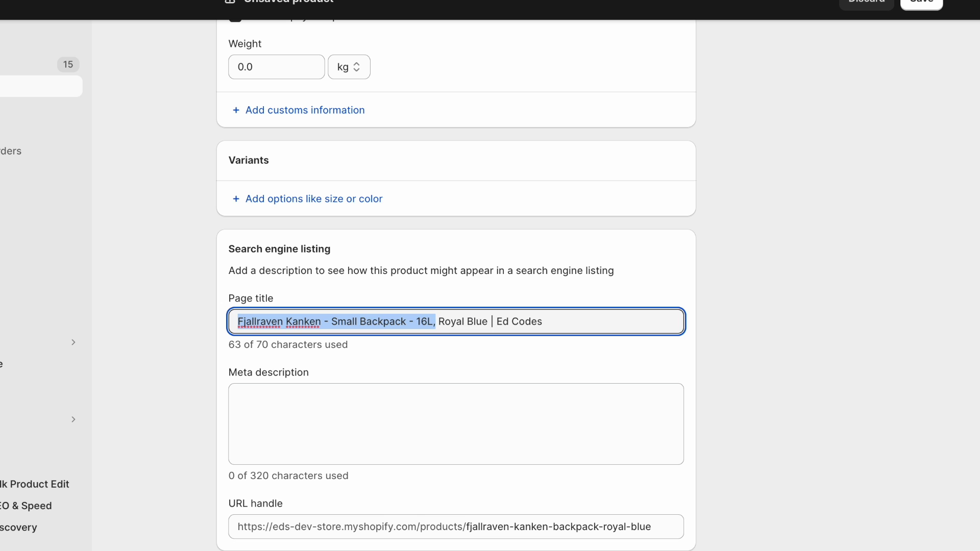
key(ctrl+shift+Right)
key(ctrl+shift+Right)
key(ctrl+shift+Right)
key(ctrl+shift+Right)
key(ctrl+shift+Right)
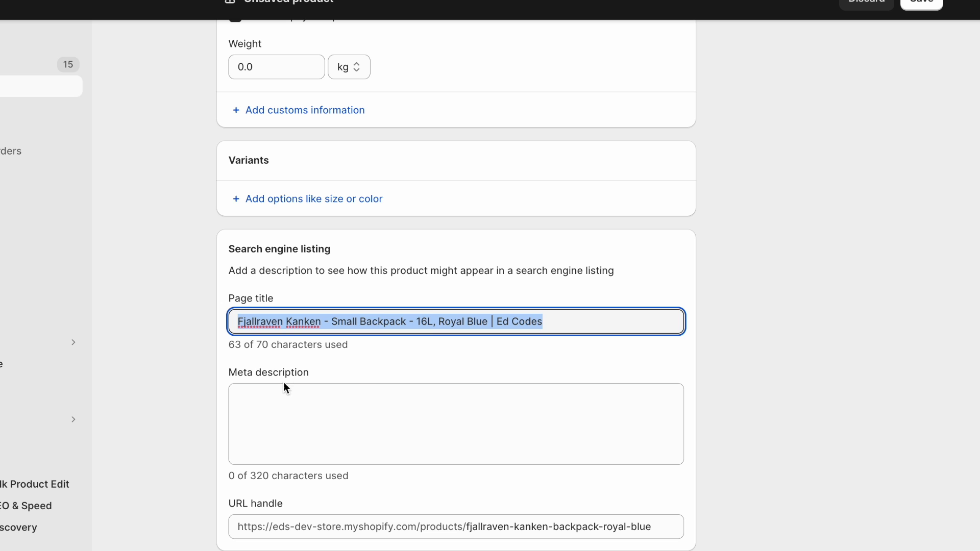
- Review the page title's 70-character limit note and click into the empty meta description
click(233, 355)
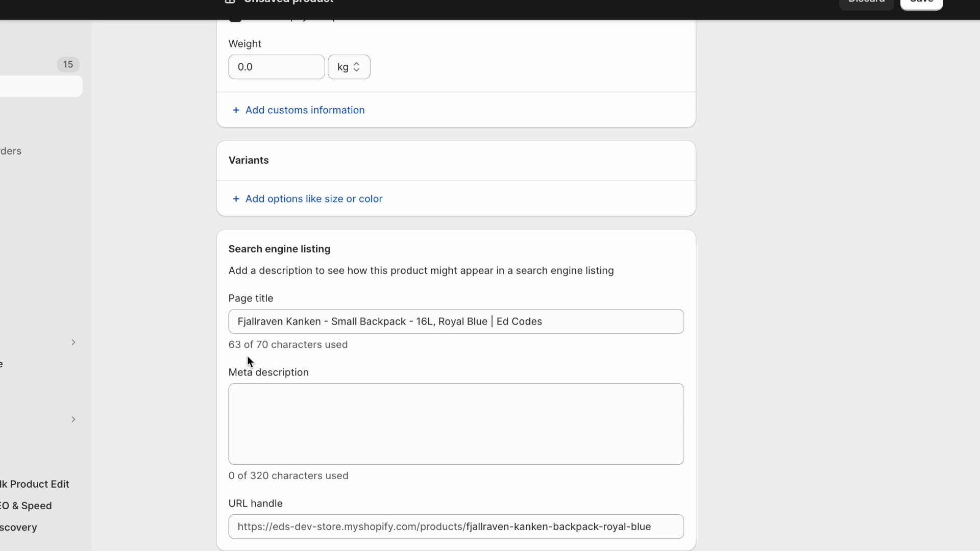
drag(257, 345, 422, 346)
click(390, 349)
click(302, 416)
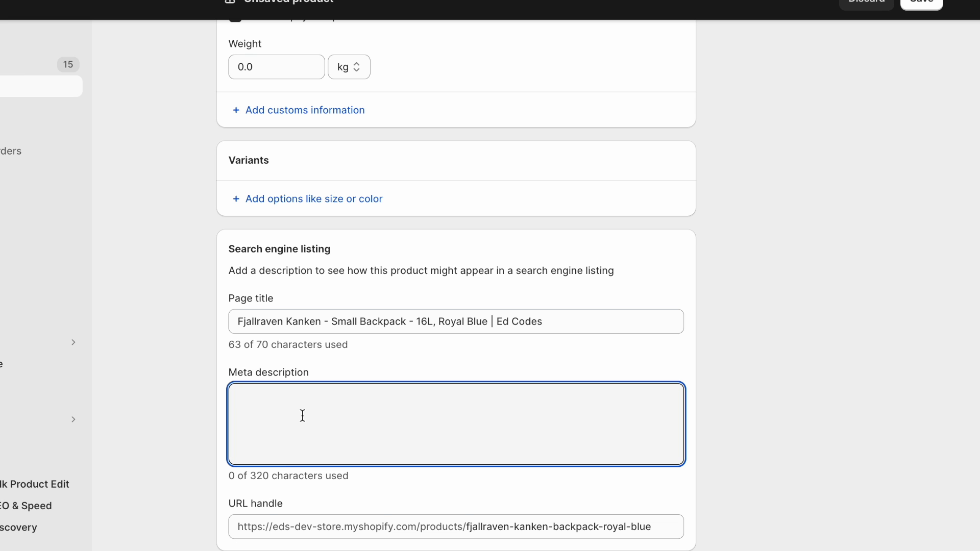
- Check the product description and full page title, then return to the meta description box
scroll(303, 416, up, 15)
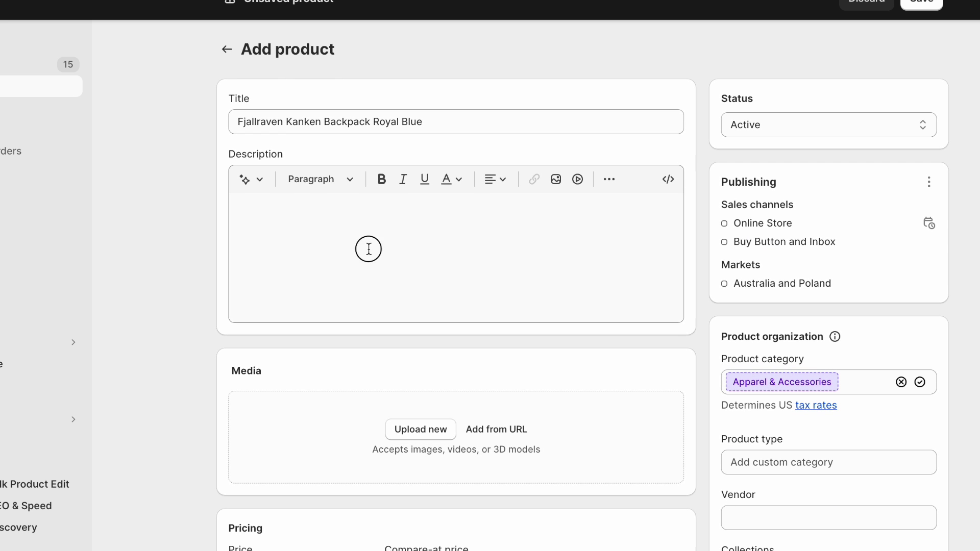
click(358, 248)
scroll(148, 317, down, 15)
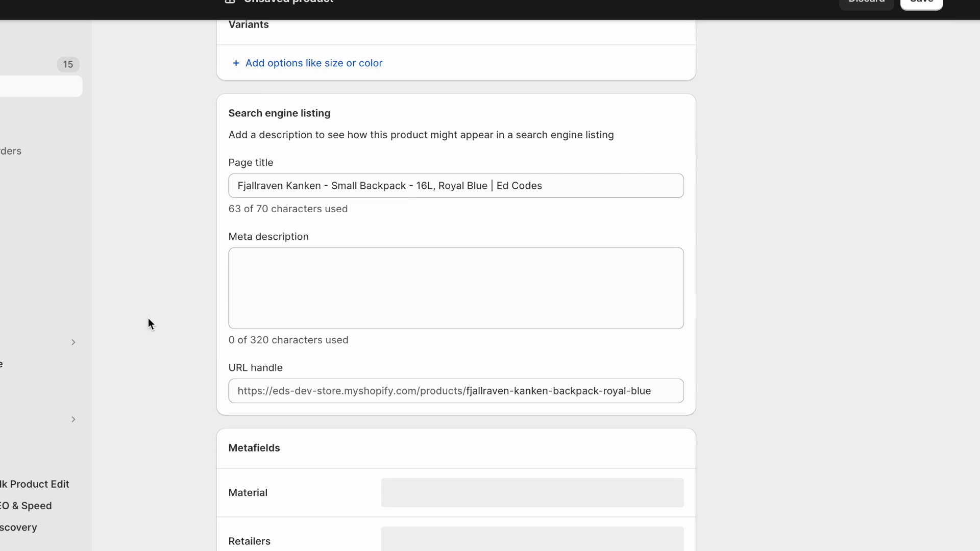
click(577, 184)
key(ctrl+a)
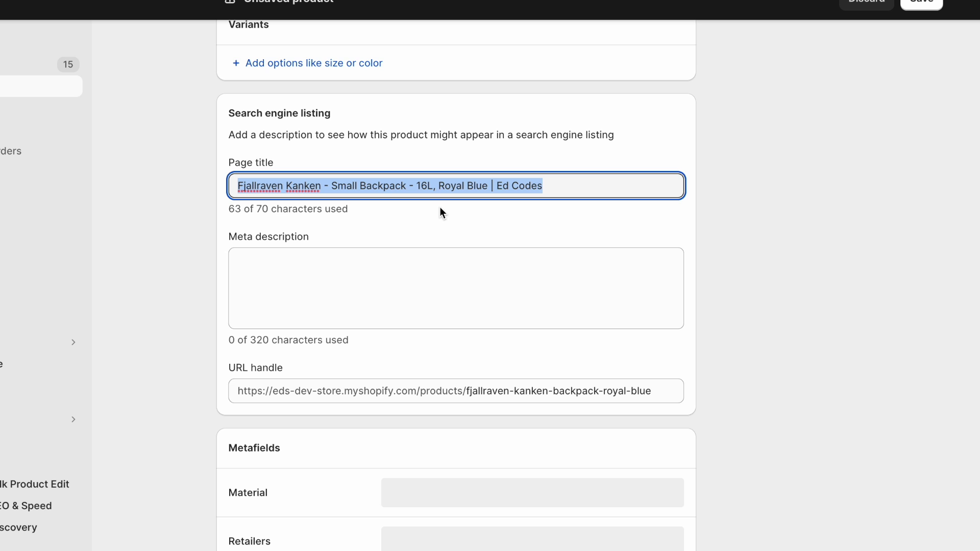
click(382, 287)
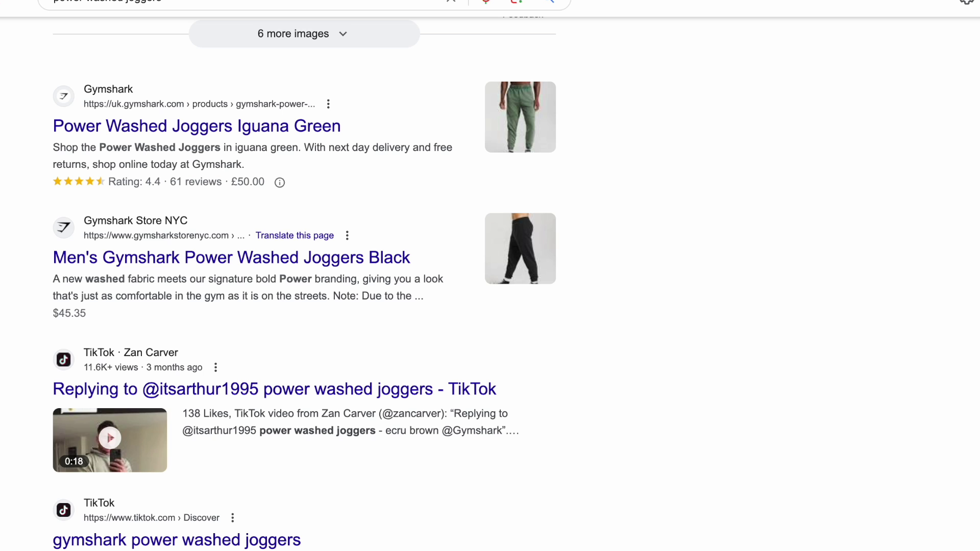
- Study the Iguana Green snippet and its rating line against the 320-character meta description limit
scroll(304, 284, up, 2)
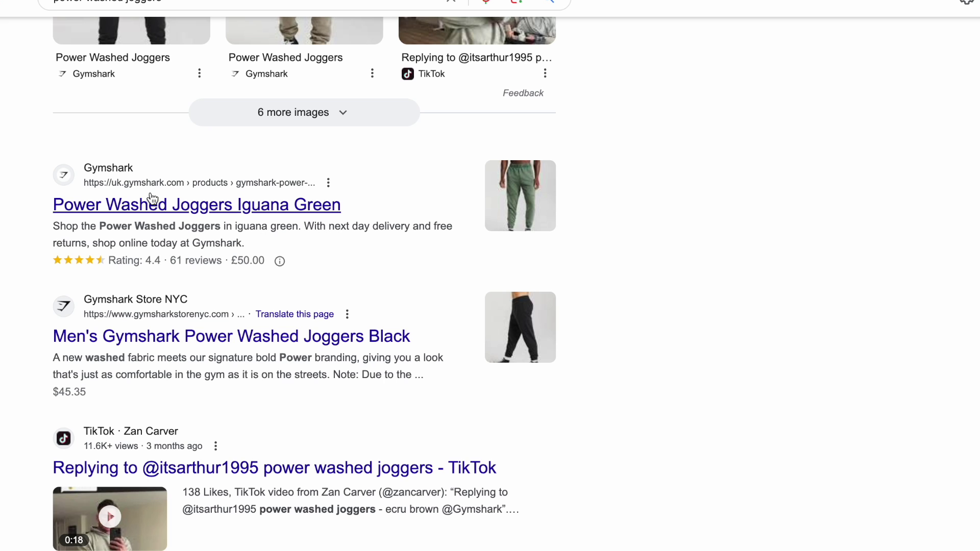
drag(326, 226, 280, 240)
click(135, 255)
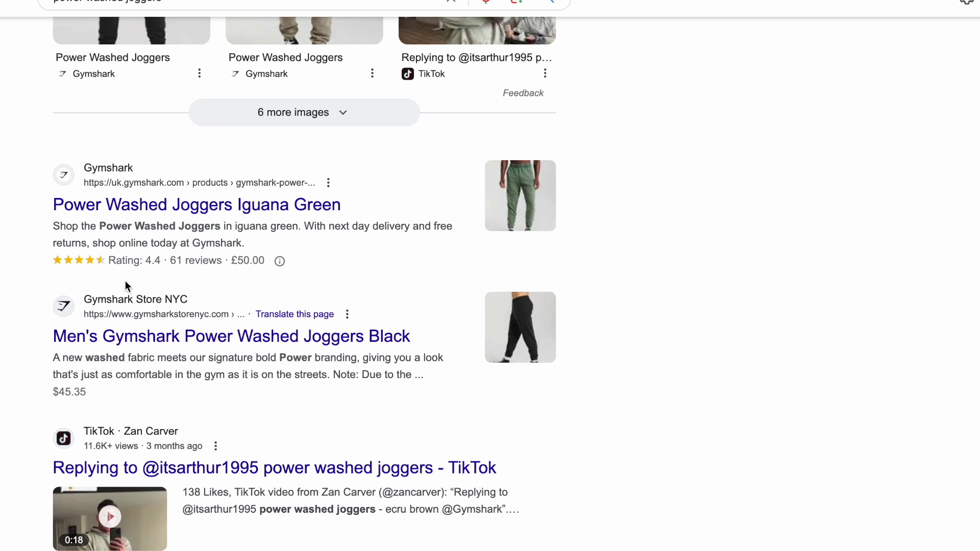
drag(108, 260, 288, 266)
click(746, 253)
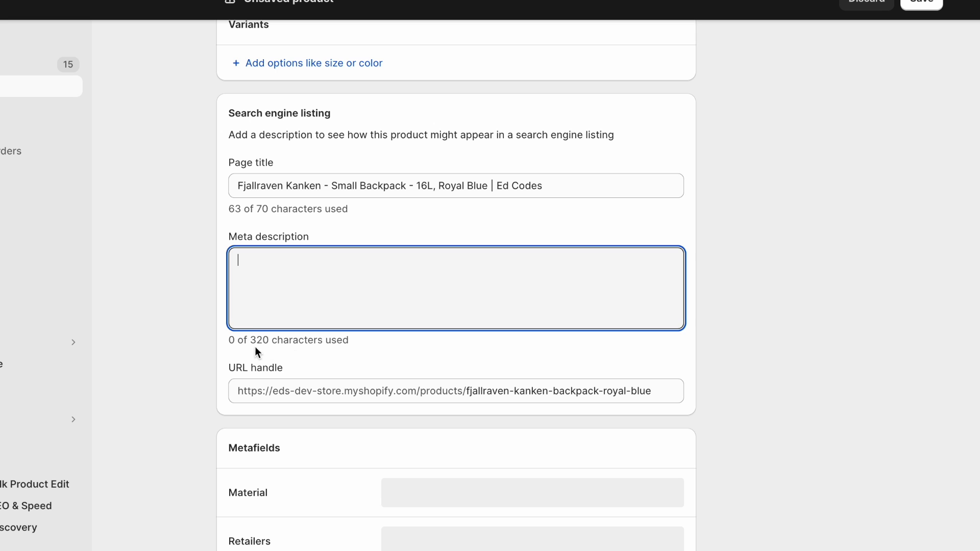
drag(250, 341, 363, 343)
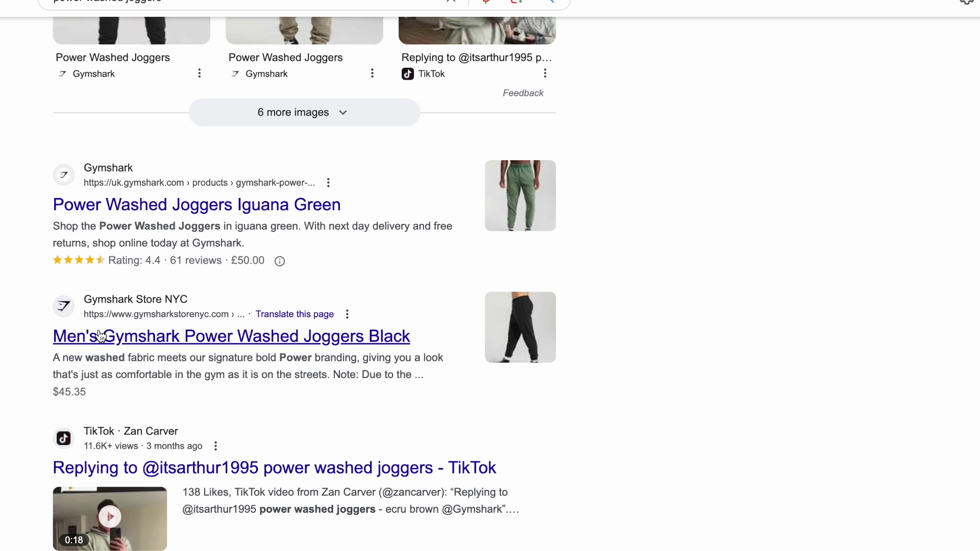
scroll(101, 336, up, 2)
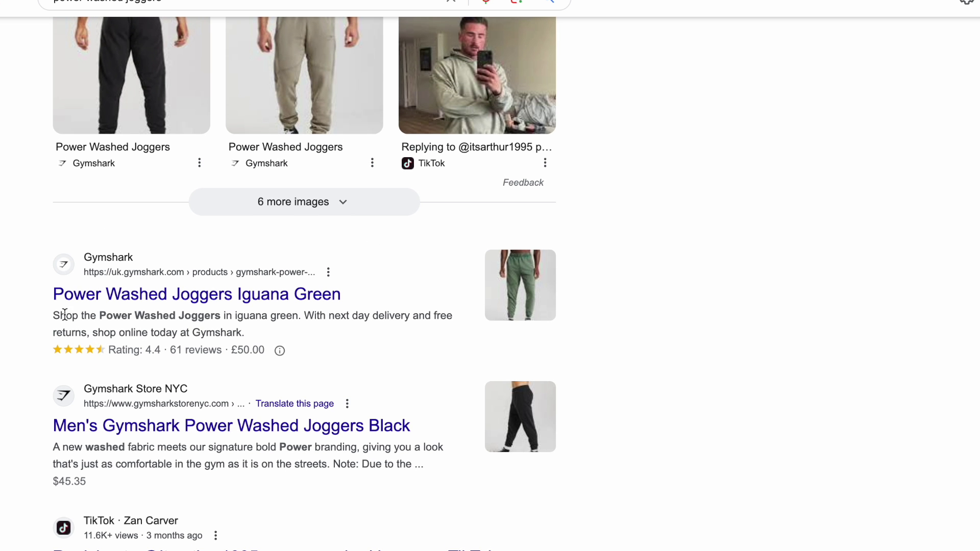
- Count the snippet with Word Counter Plus (20 words, 118 characters), then return to the meta description
drag(53, 315, 301, 331)
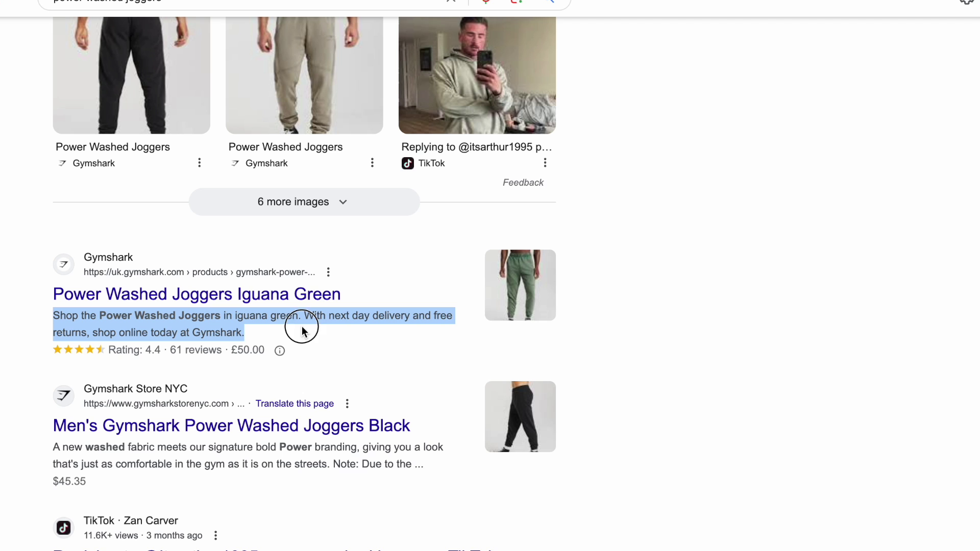
right_click(226, 314)
click(287, 487)
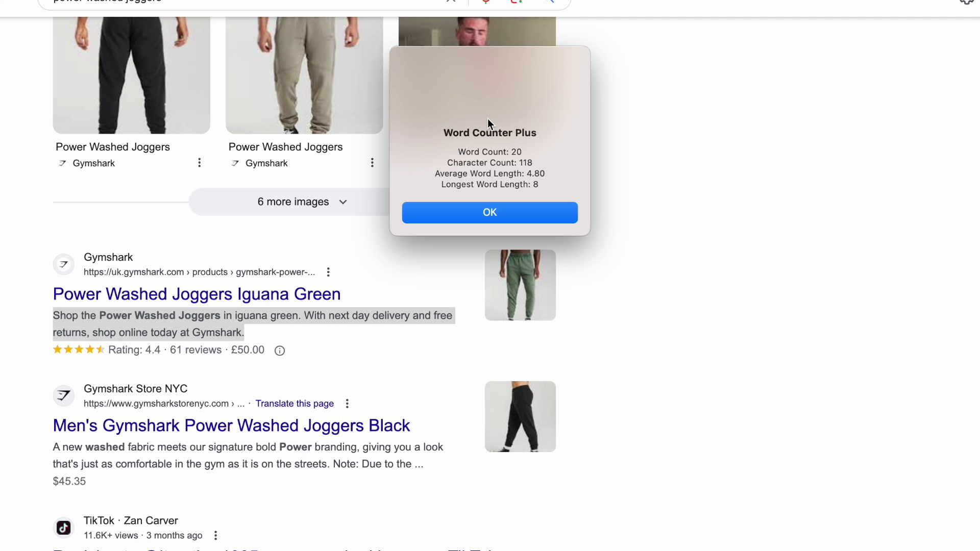
drag(519, 163, 565, 164)
click(527, 154)
click(485, 216)
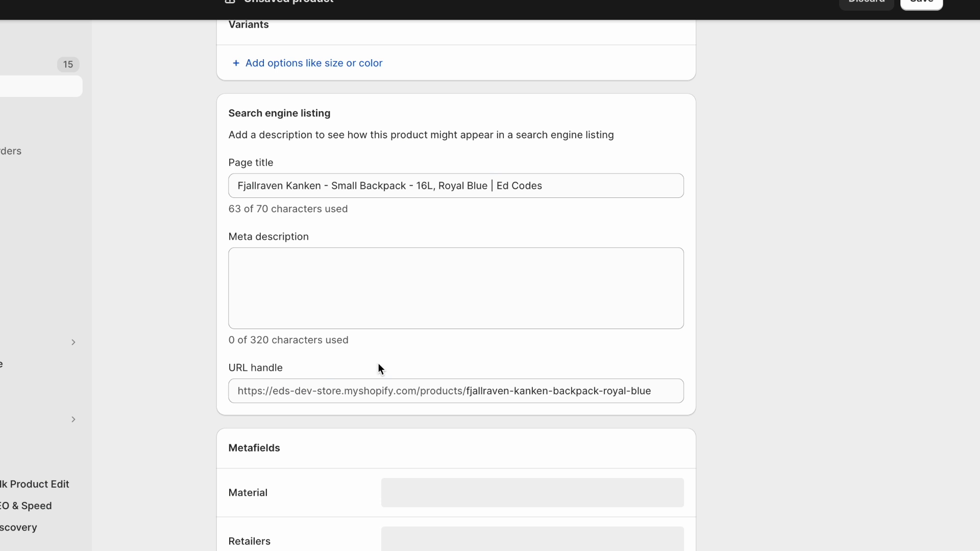
click(391, 320)
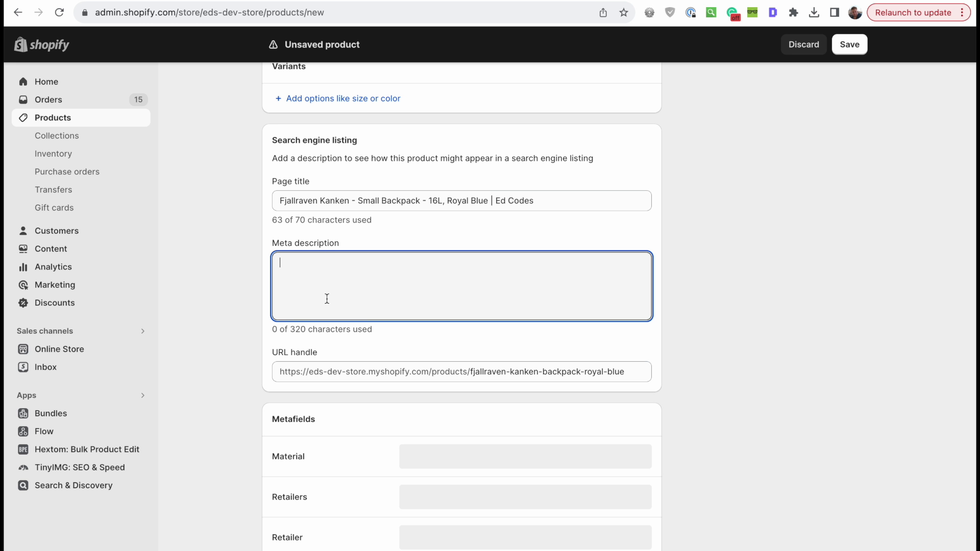
- Open TinyIMG: SEO & Speed and its Settings, then highlight the Gymshark snippet's first sentence
click(39, 473)
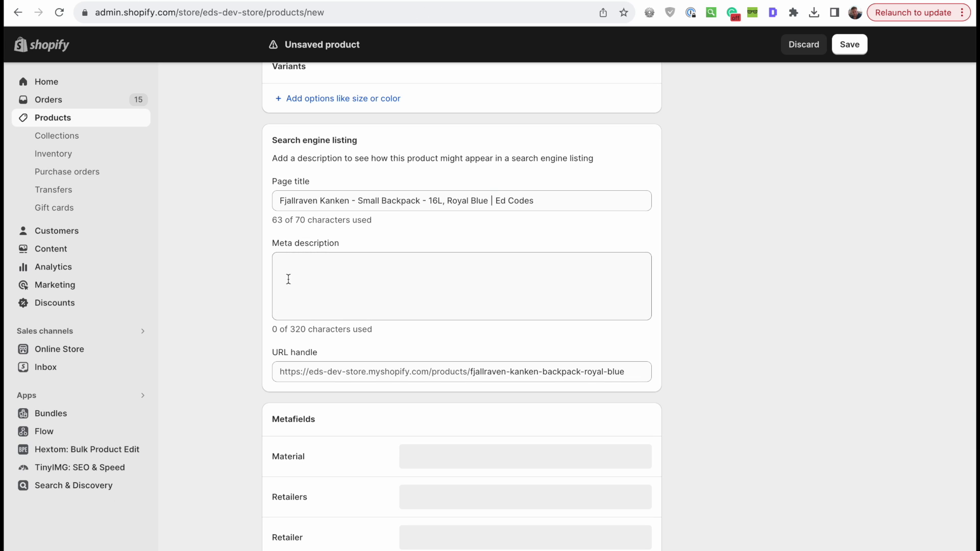
click(321, 273)
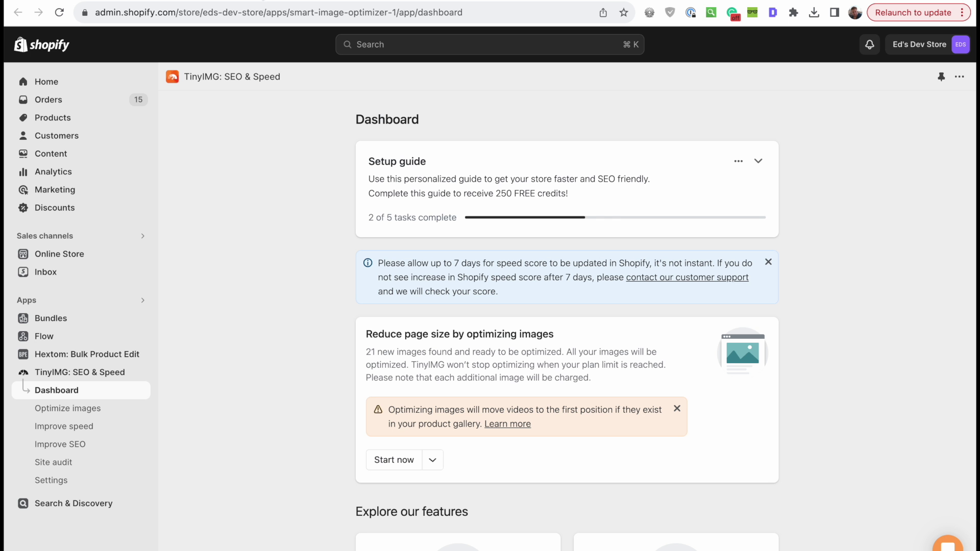
click(72, 481)
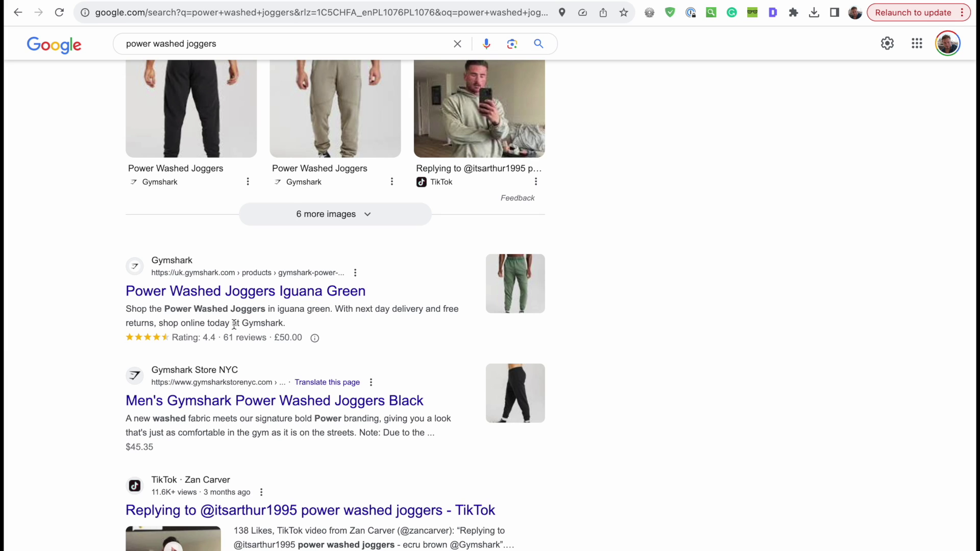
drag(124, 309, 332, 311)
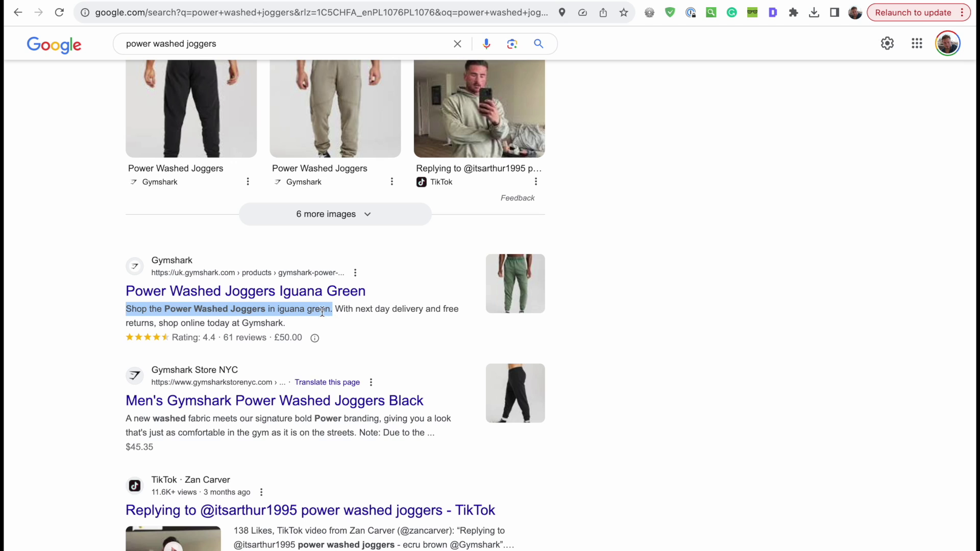
- Highlight the second sentence of the Gymshark Iguana Green snippet
click(635, 295)
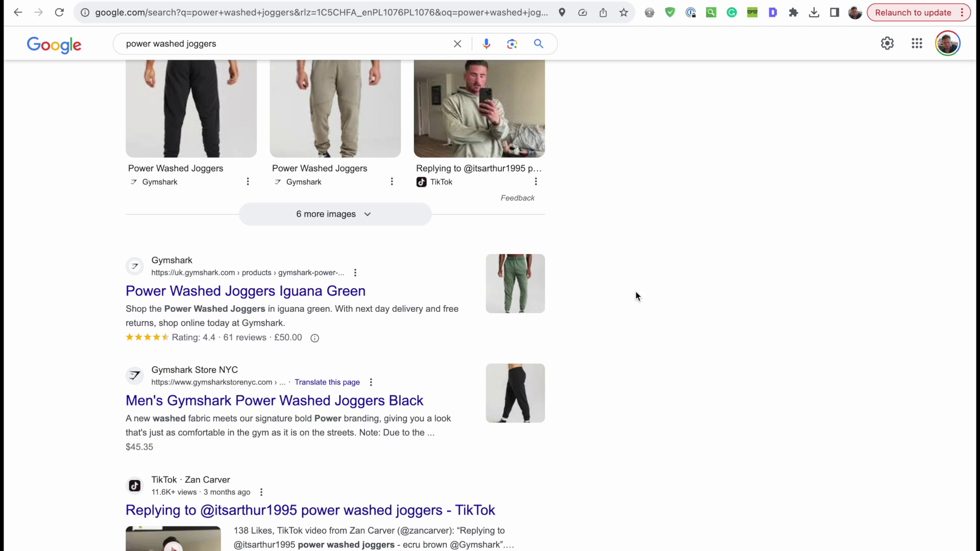
drag(335, 309, 307, 324)
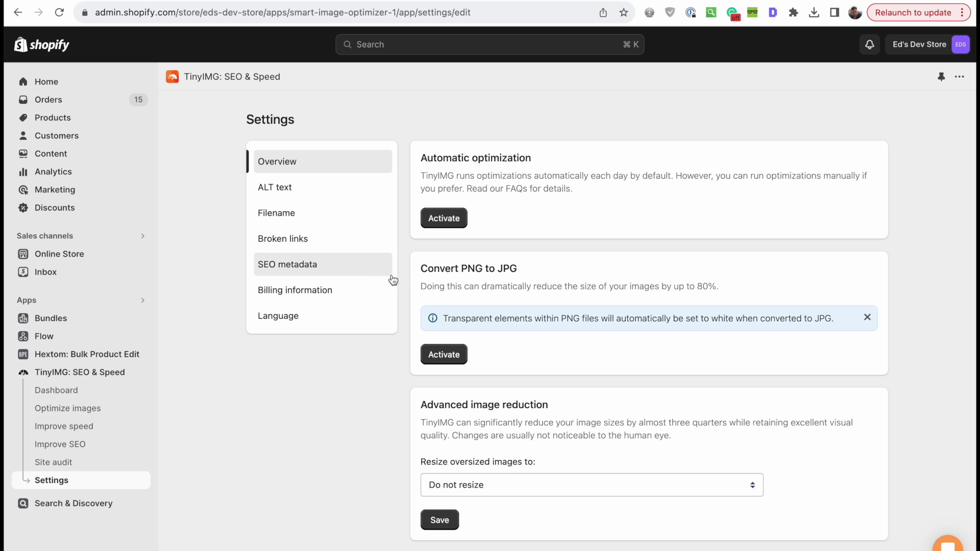
- Show TinyIMG's SEO metadata generation settings
click(345, 274)
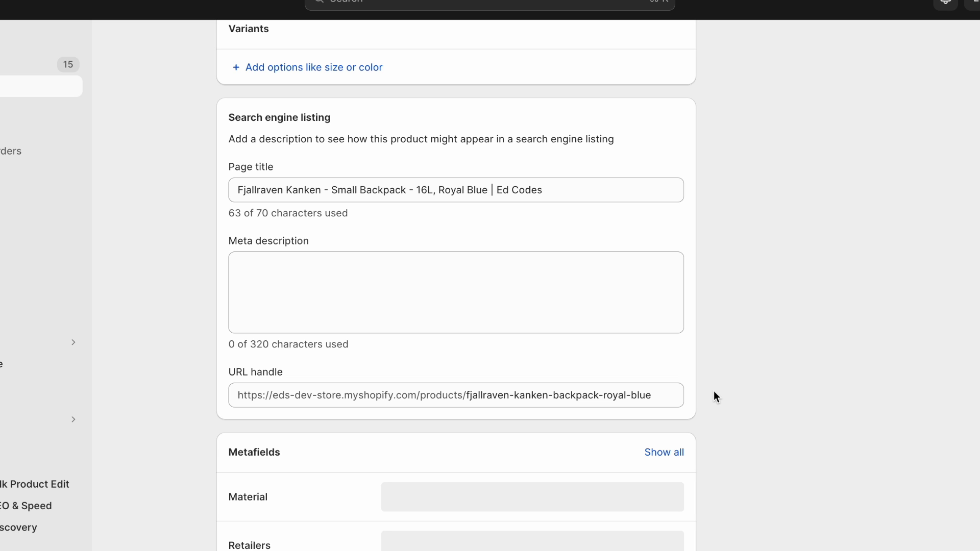
- Replace the URL handle with a longer keyword-rich version pasted from the clipboard
click(676, 394)
key(super+a)
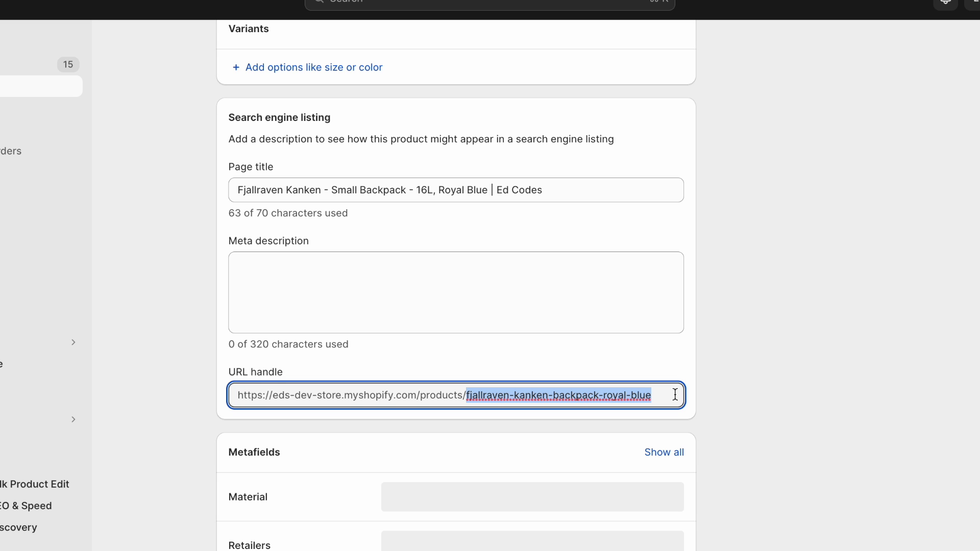
key(super+v)
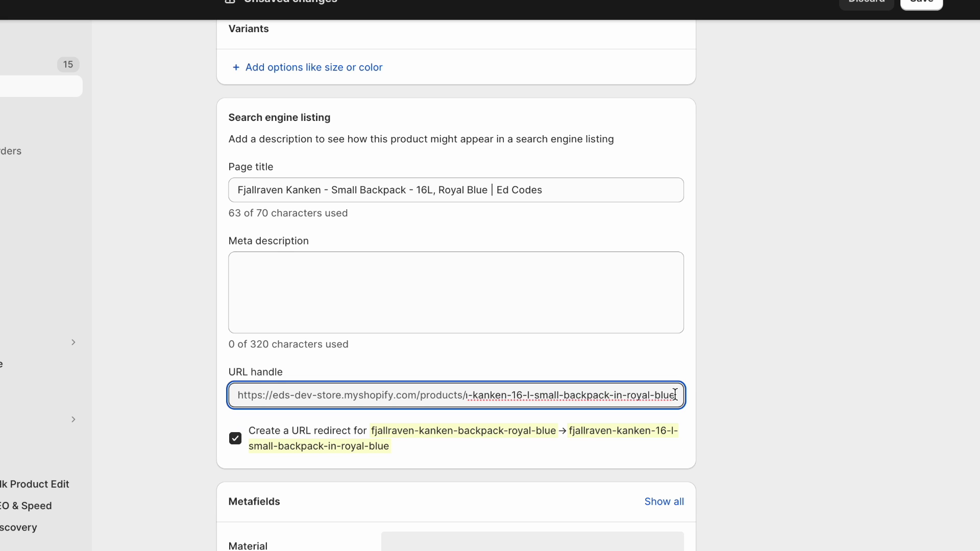
key(super+Left)
key(alt+Right)
key(alt+Right)
key(Right)
key(Right)
key(Right)
key(Right)
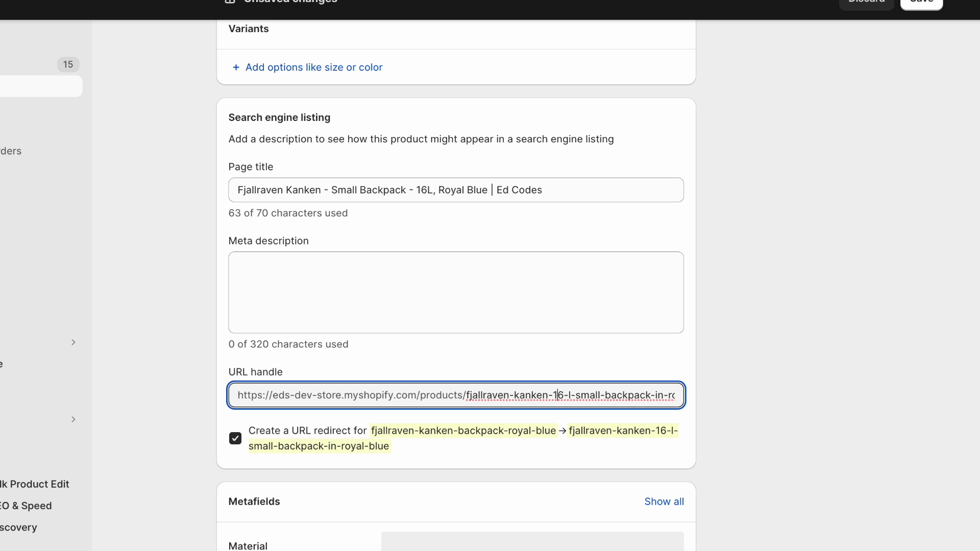
key(shift+Right)
key(Right)
key(Right)
key(alt+Right)
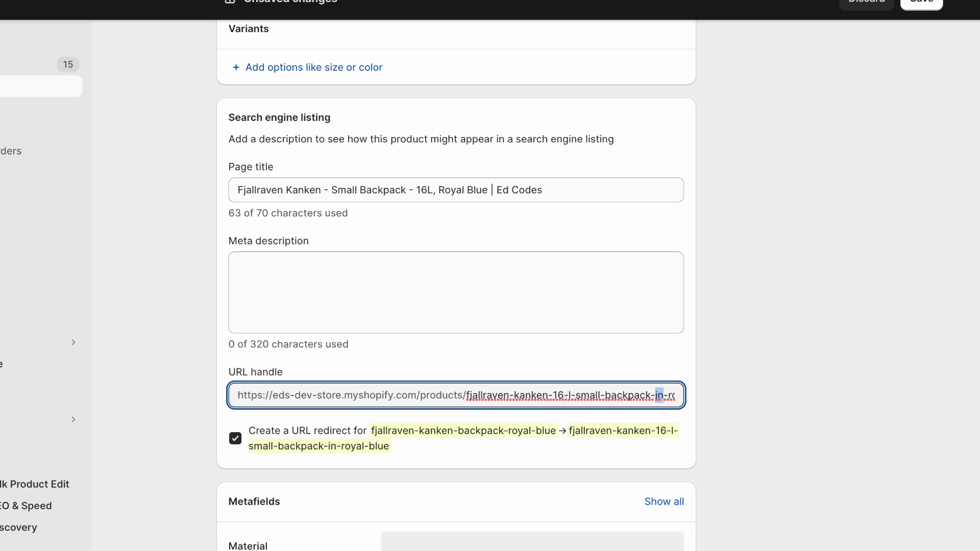
key(alt+Right)
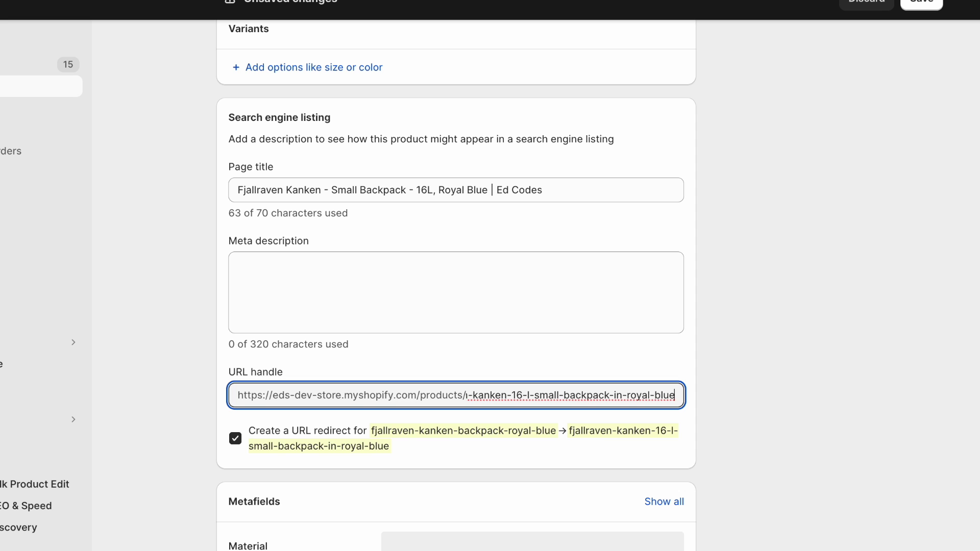
key(super+Left)
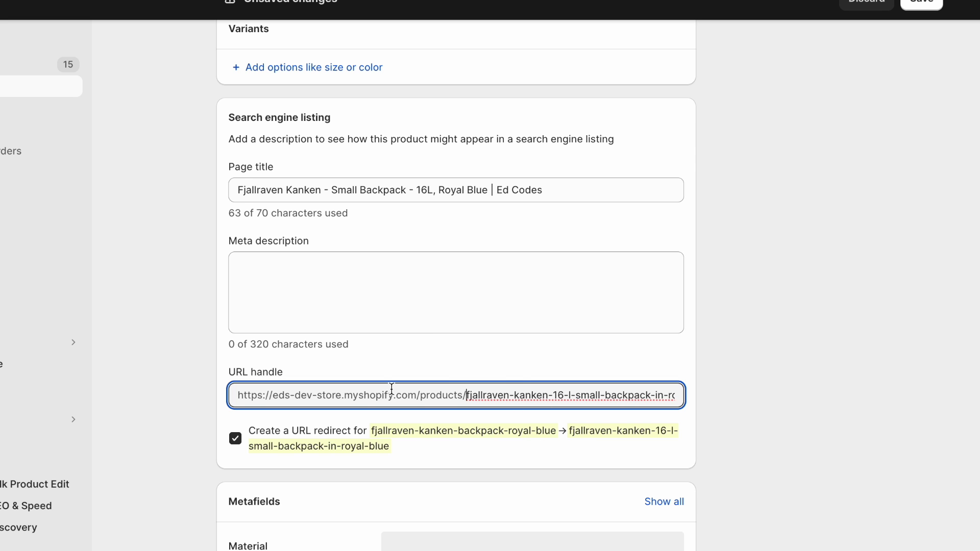
- Delete 'in-' from the URL handle
scroll(356, 395, up, 7)
scroll(356, 395, up, 15)
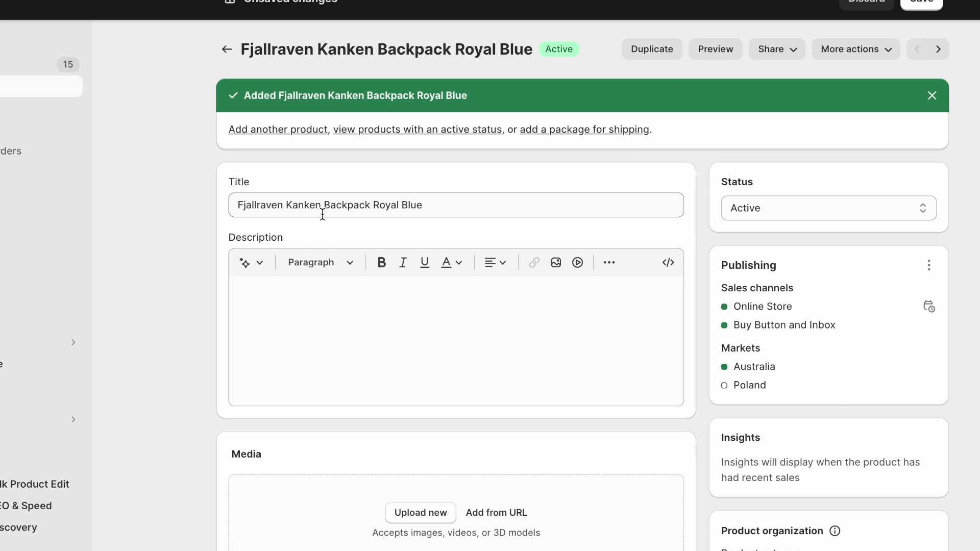
scroll(323, 215, down, 20)
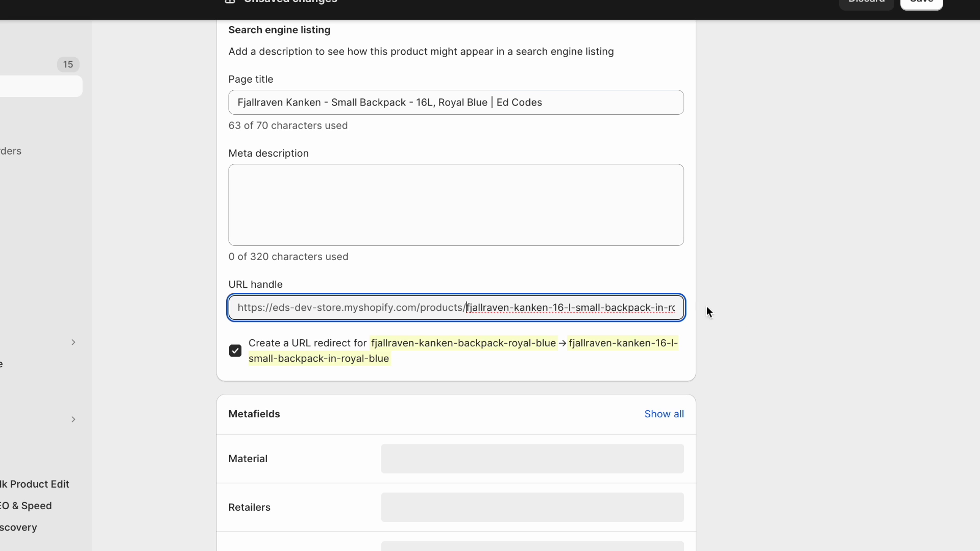
scroll(669, 357, up, 1)
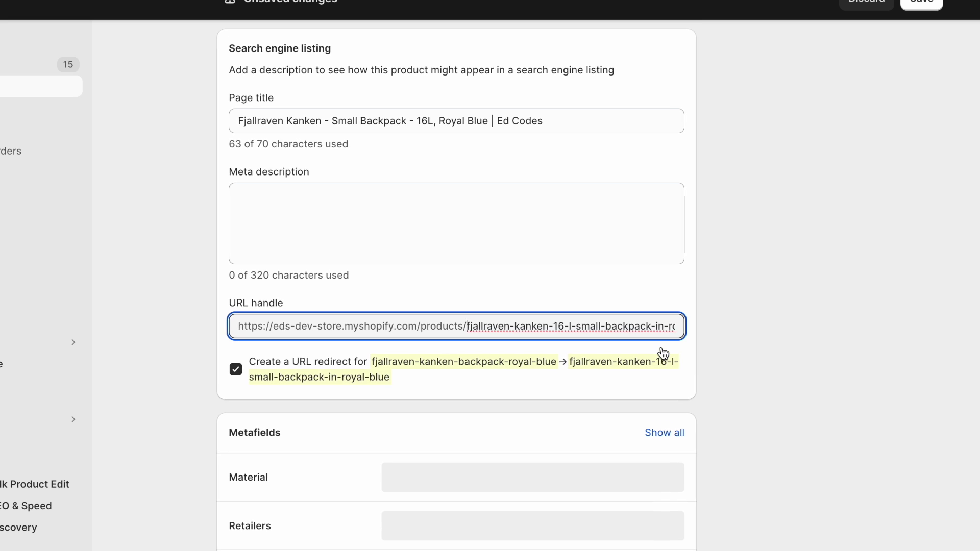
click(568, 331)
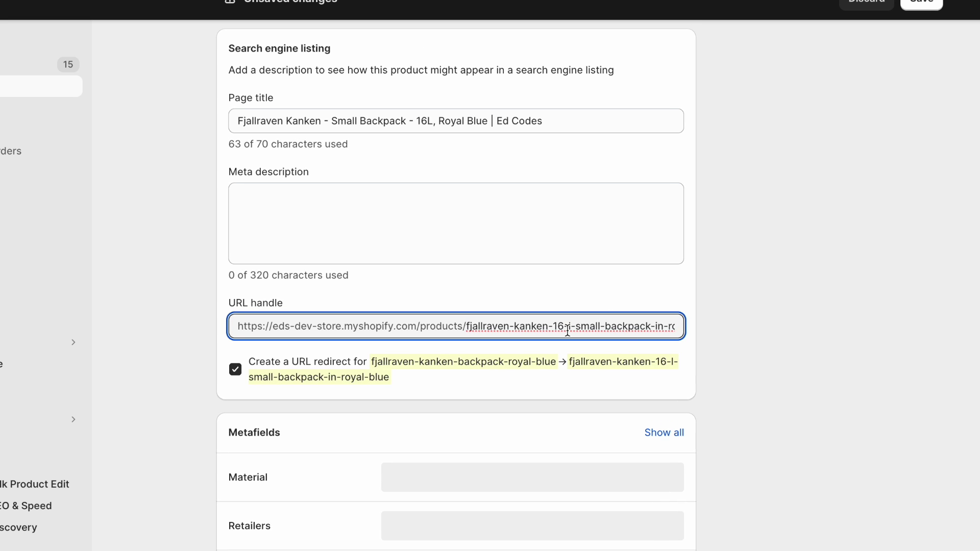
key(super+Right)
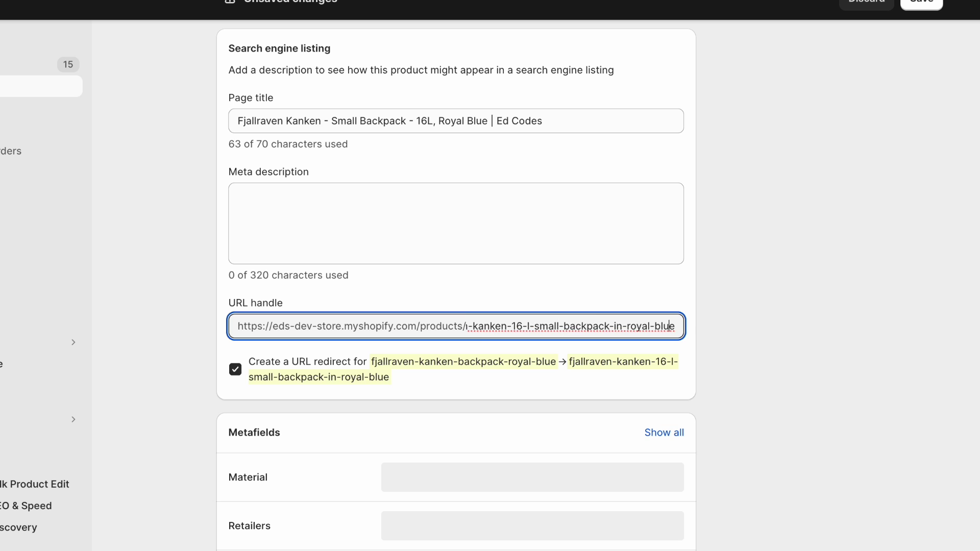
key(alt+Left)
key(alt+Left)
key(shift+Left)
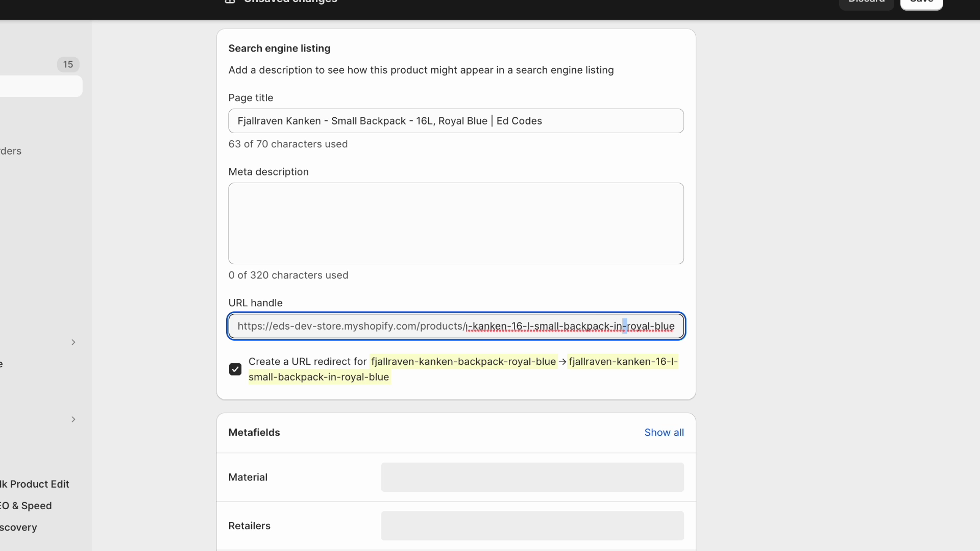
key(shift+Left)
key(shift+Left)
key(BackSpace)
- Remove '16-l-' and 'small-', leaving the handle fjallraven-kanken-backpack-royal-blue
click(572, 326)
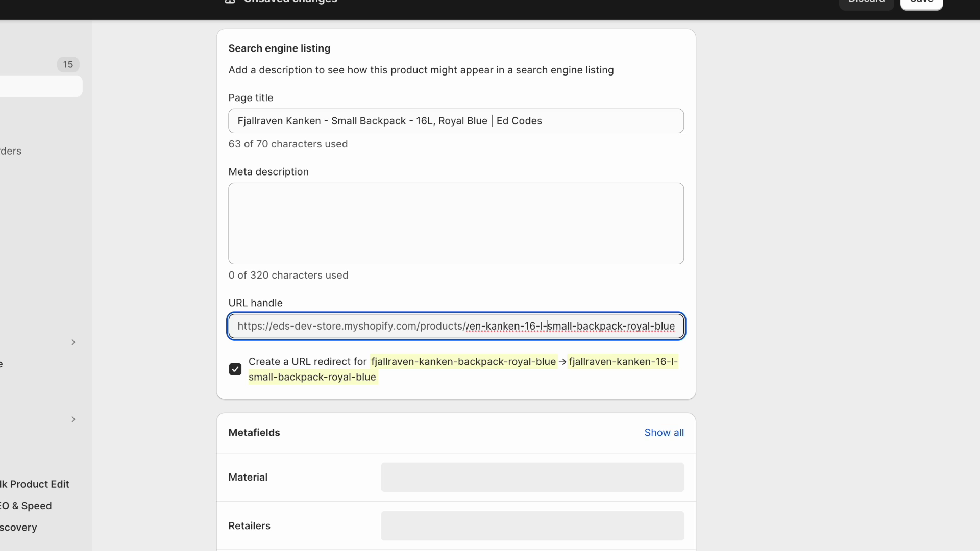
key(shift+Left)
key(shift+Left)
key(shift+Left)
key(shift+Left)
key(shift+Left)
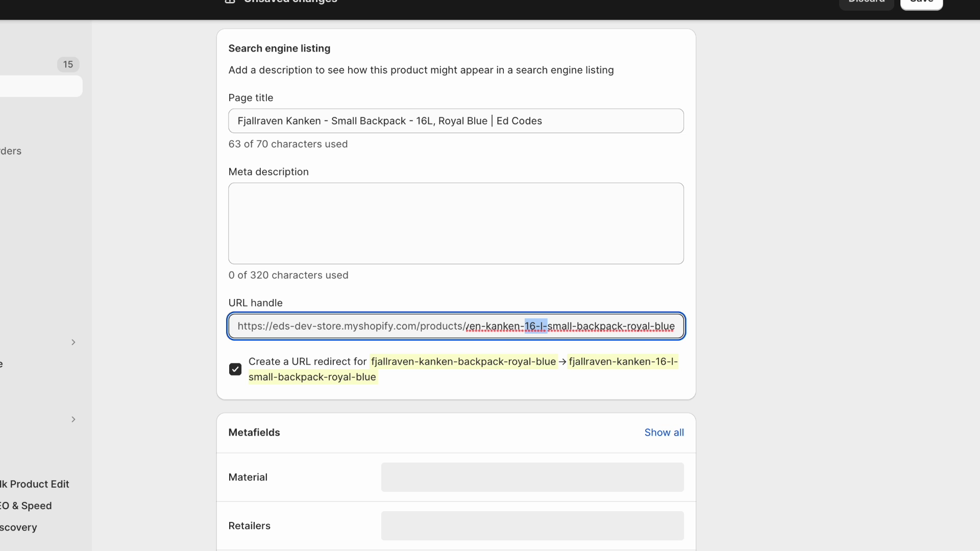
key(BackSpace)
key(ctrl+a)
key(Right)
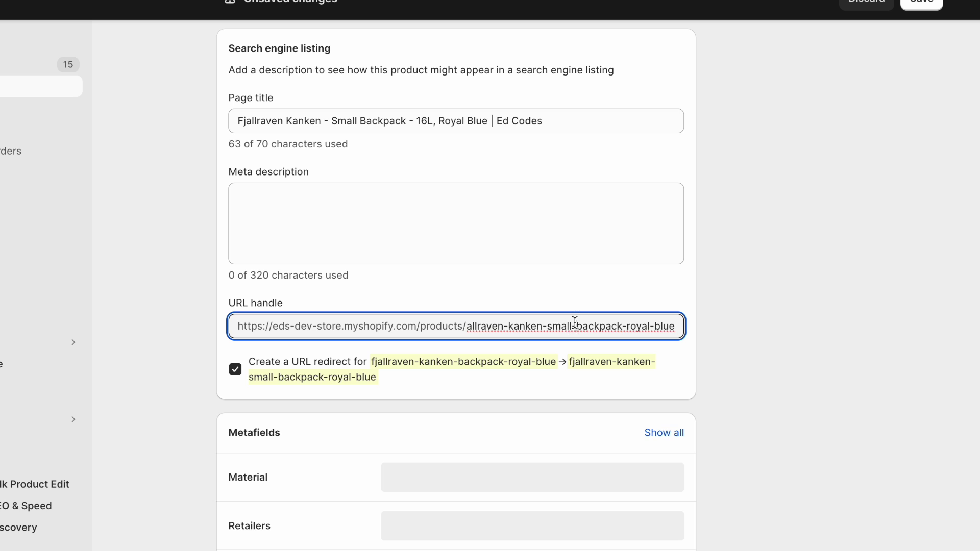
double_click(559, 326)
key(BackSpace)
key(BackSpace)
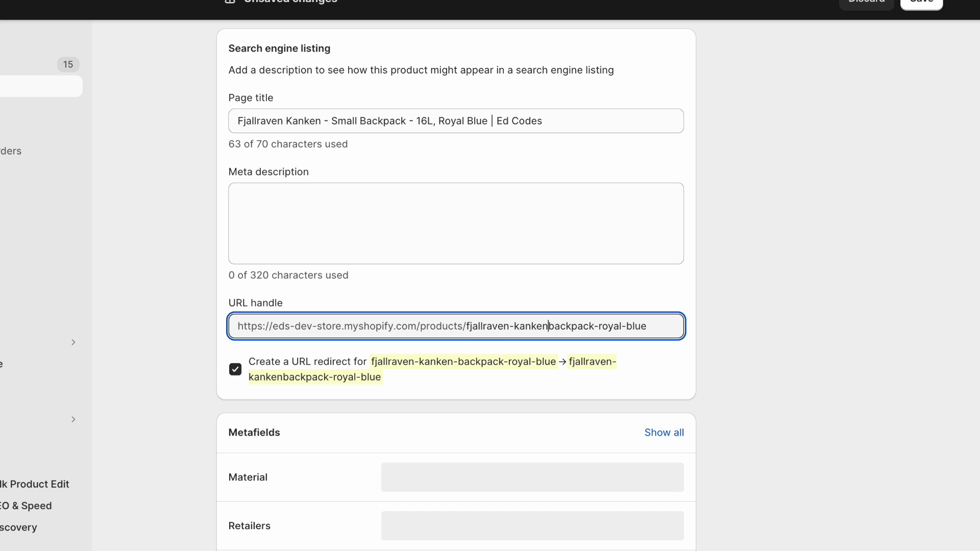
text(-)
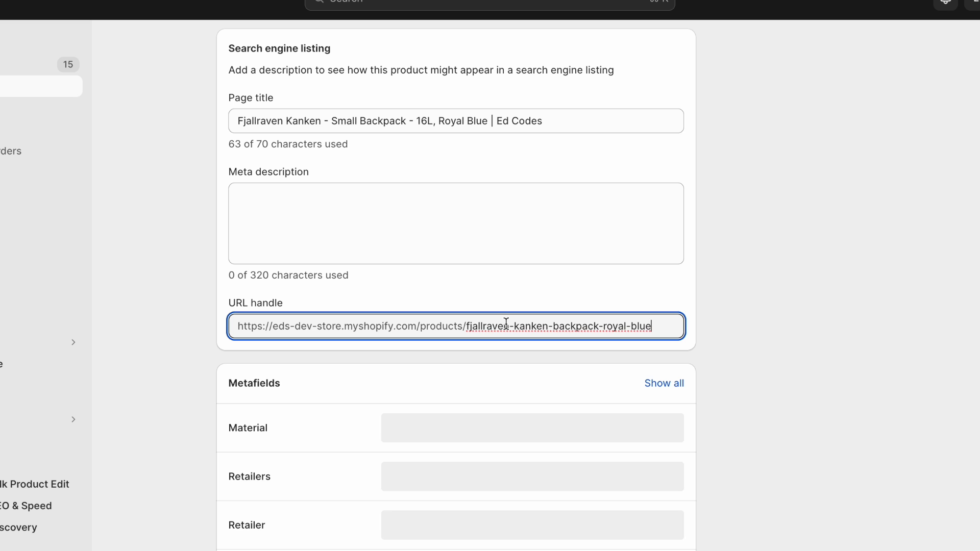
- Trim 'royal-blue' off the URL handle, leaving fjallraven-kanken-backpack
triple_click(506, 324)
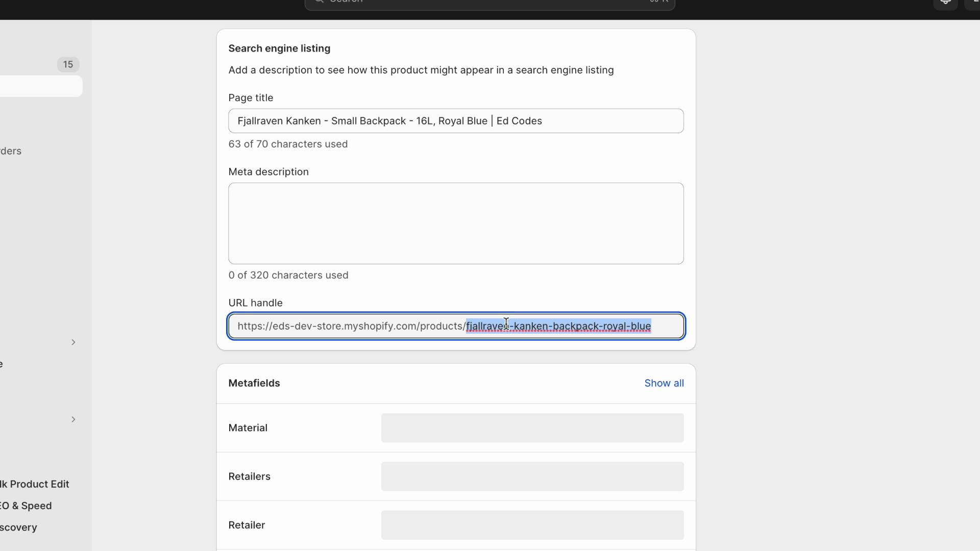
click(239, 326)
triple_click(672, 328)
click(719, 327)
click(669, 327)
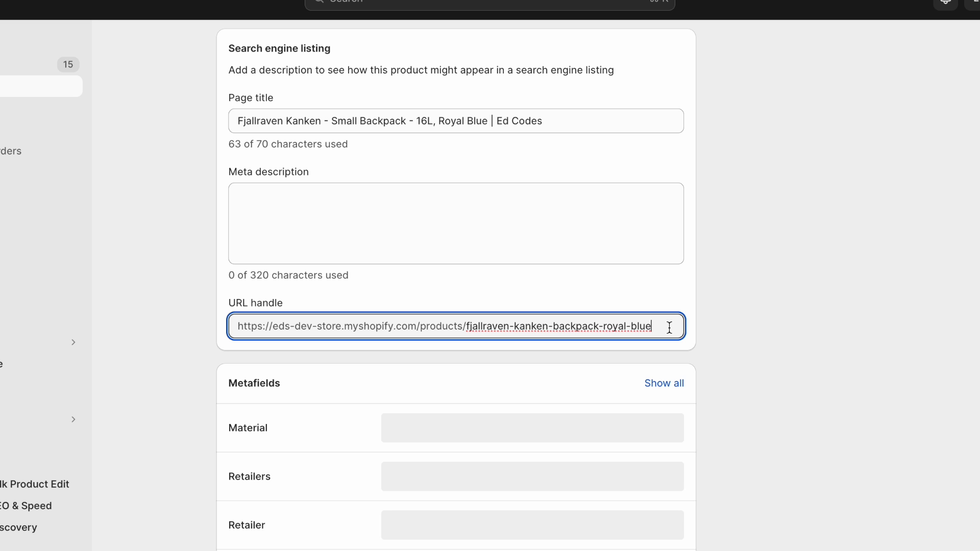
key(BackSpace)
key(BackSpace)
key(BackSpace)
key(BackSpace)
key(BackSpace)
key(BackSpace)
key(BackSpace)
key(BackSpace)
key(BackSpace)
key(BackSpace)
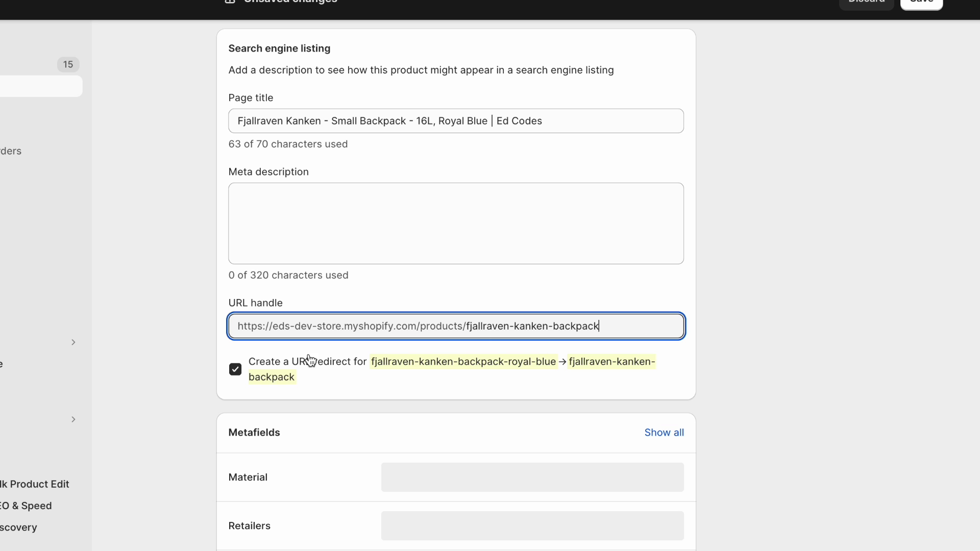
- Uncheck 'Create a URL redirect' for the old handle
click(236, 370)
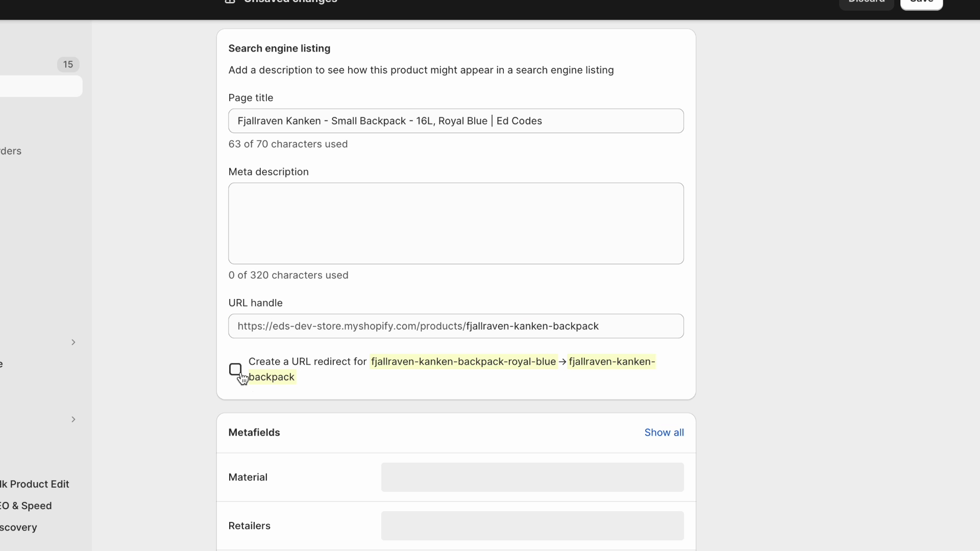
click(237, 371)
click(235, 371)
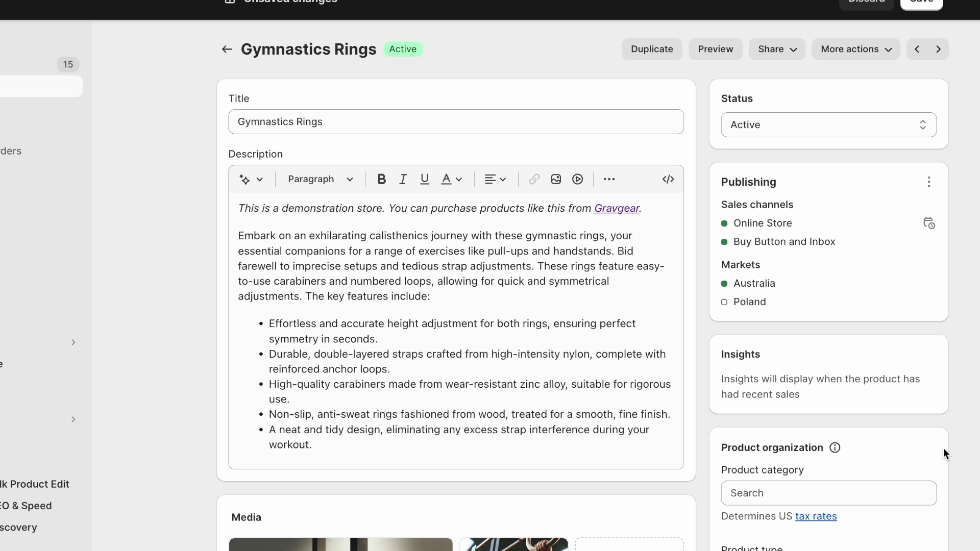
- Open the Gymnastics Rings search engine listing fields for editing
scroll(943, 448, down, 3)
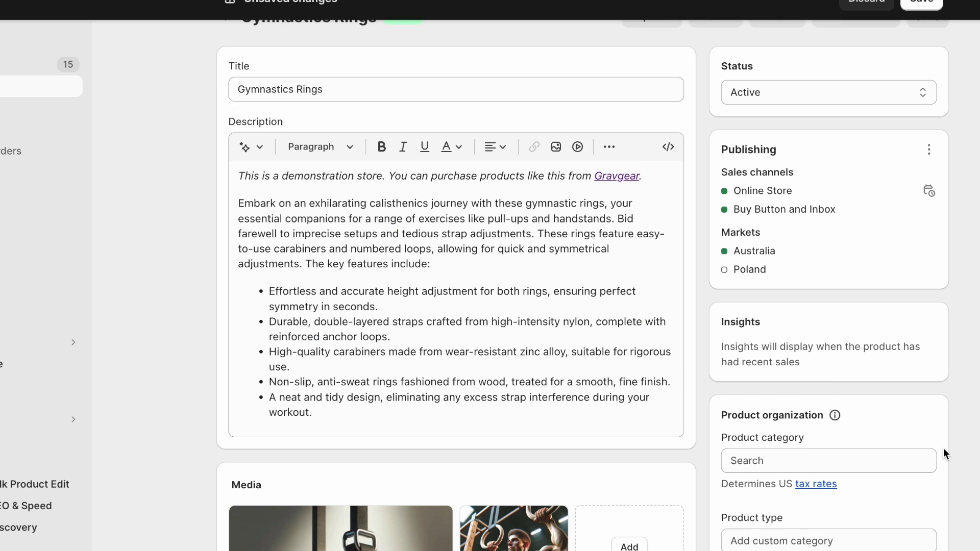
drag(723, 306, 844, 309)
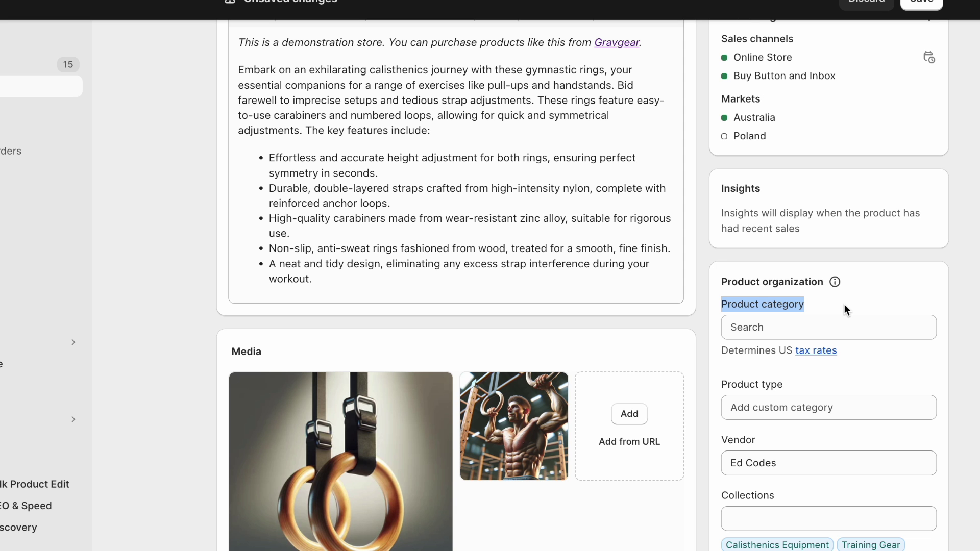
scroll(844, 307, up, 3)
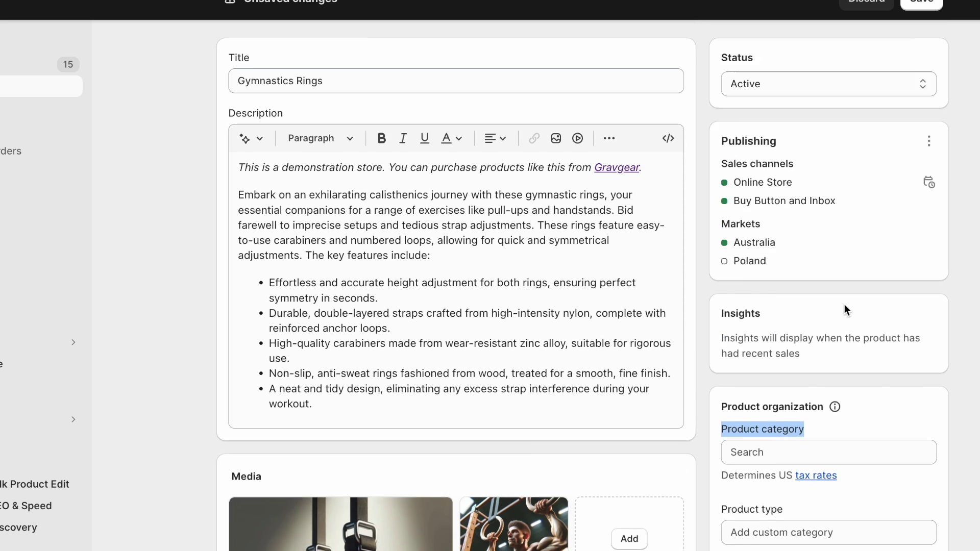
scroll(494, 285, down, 20)
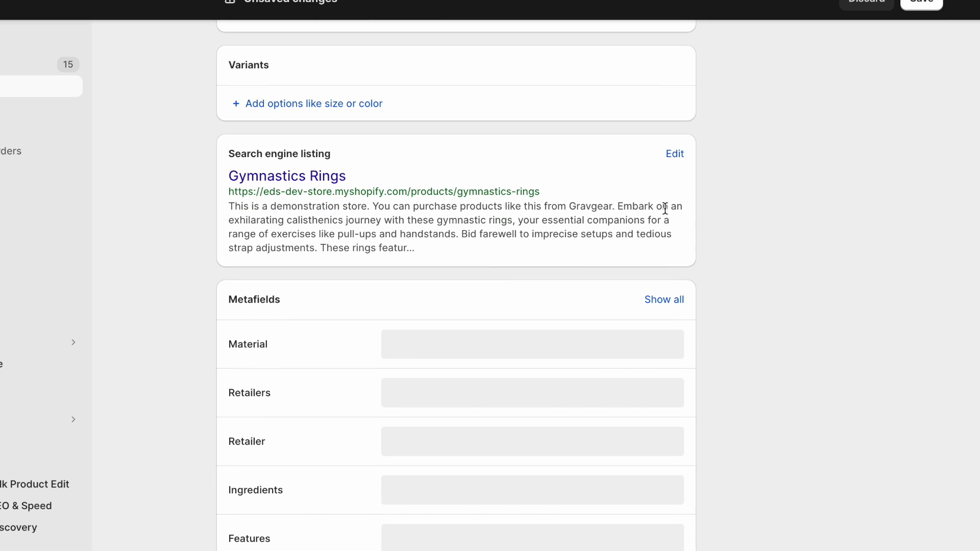
click(675, 153)
- Browse the product category list, then close it
scroll(884, 277, up, 15)
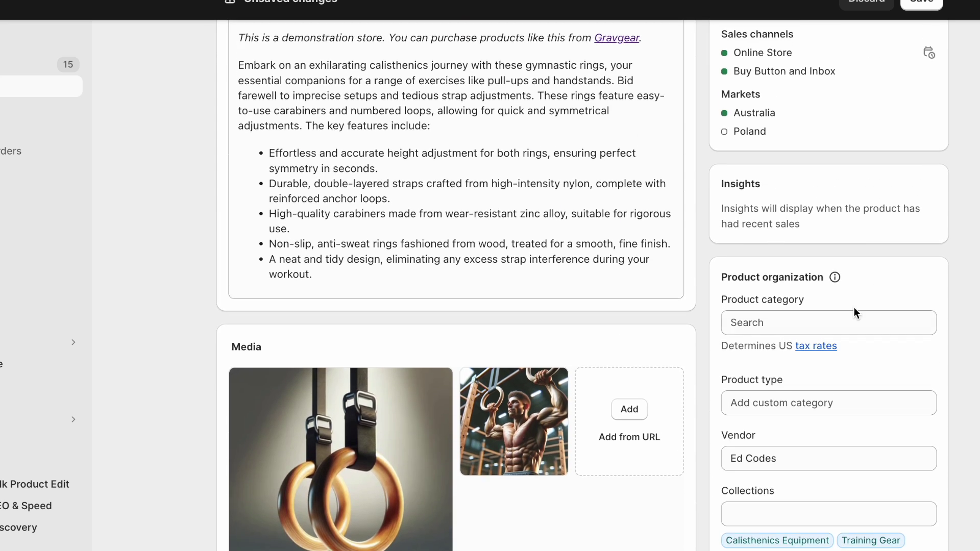
click(854, 312)
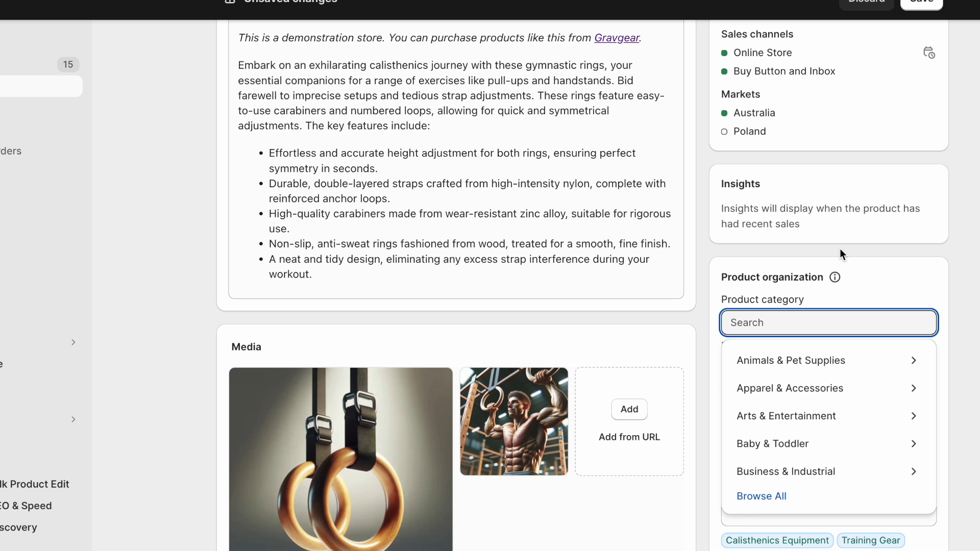
click(840, 249)
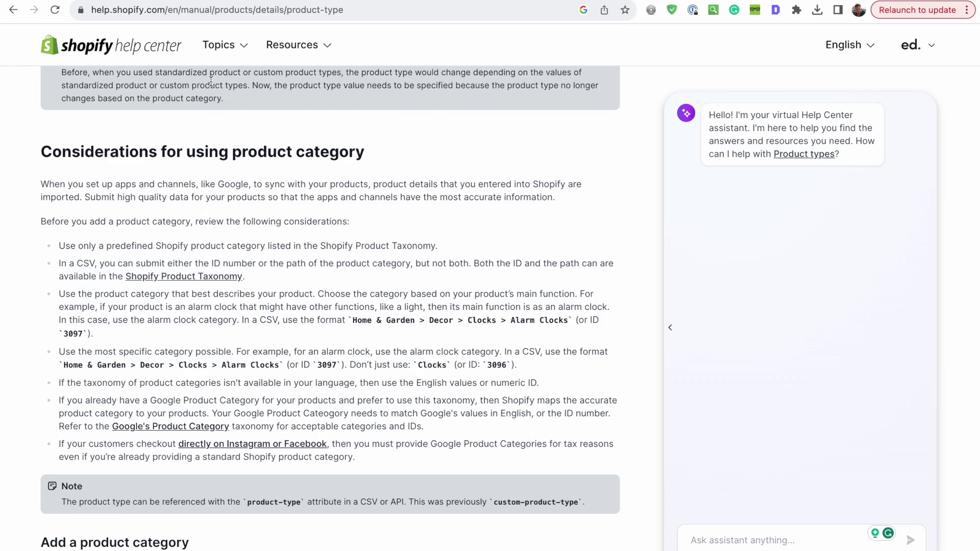
- Skim Google's product category taxonomy list, then return to the Gymnastics Rings product page
click(199, 424)
scroll(250, 174, down, 5)
scroll(250, 173, down, 20)
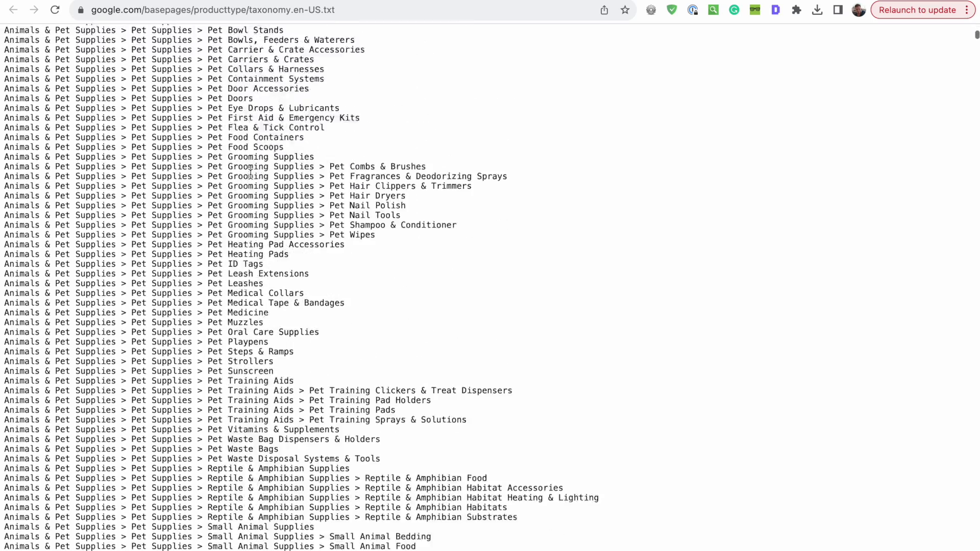
scroll(250, 174, down, 10)
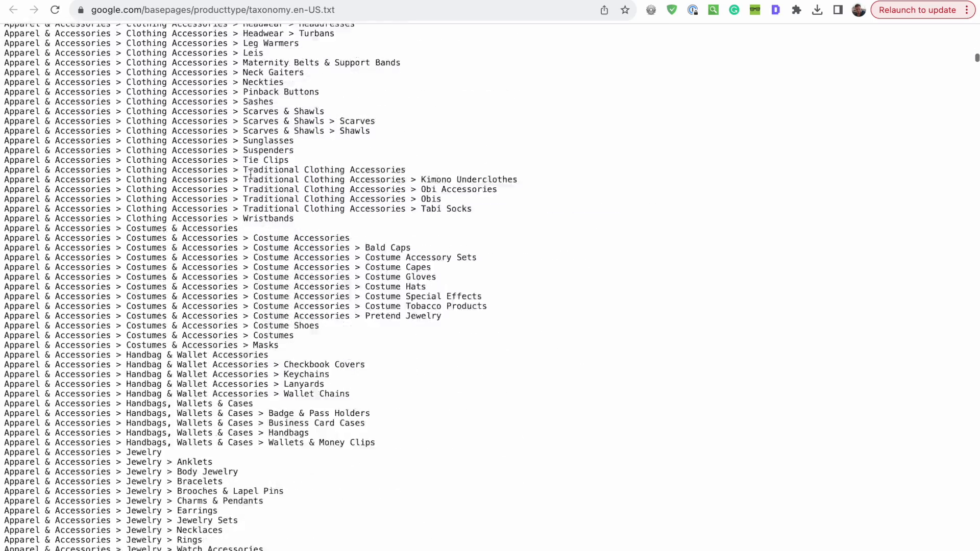
scroll(251, 174, up, 20)
scroll(250, 174, down, 20)
scroll(250, 174, down, 20)
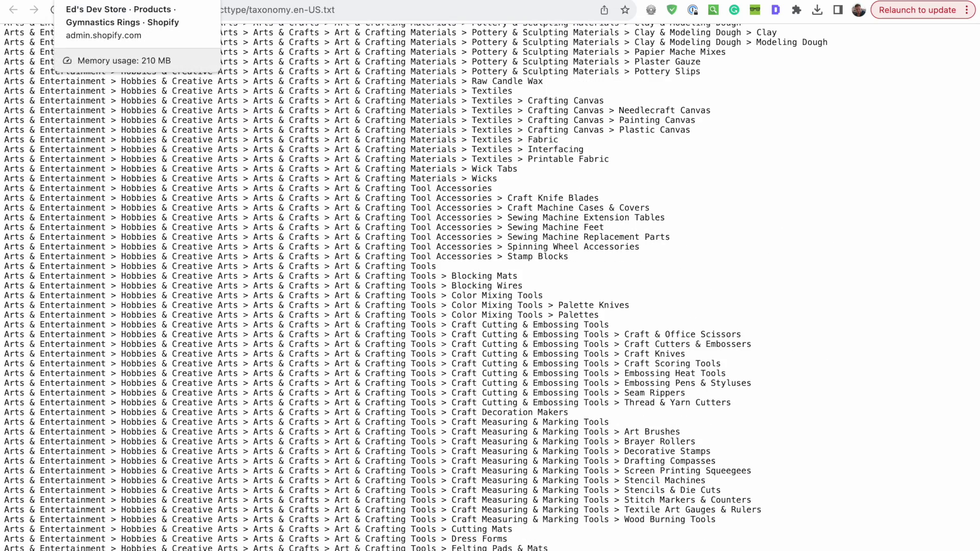
click(138, 1)
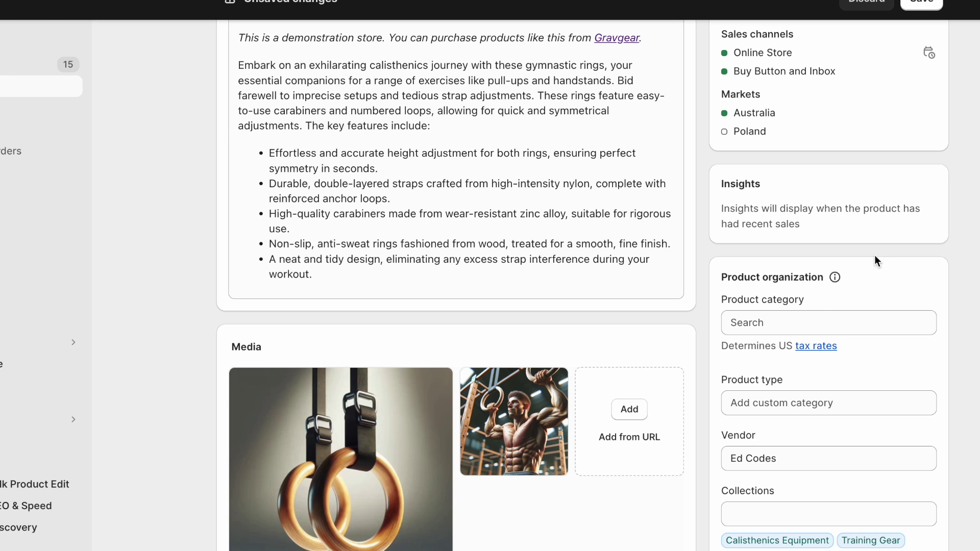
- Set the rings product's category to Gymnastics Rings by searching 'Gymnastic'
click(823, 312)
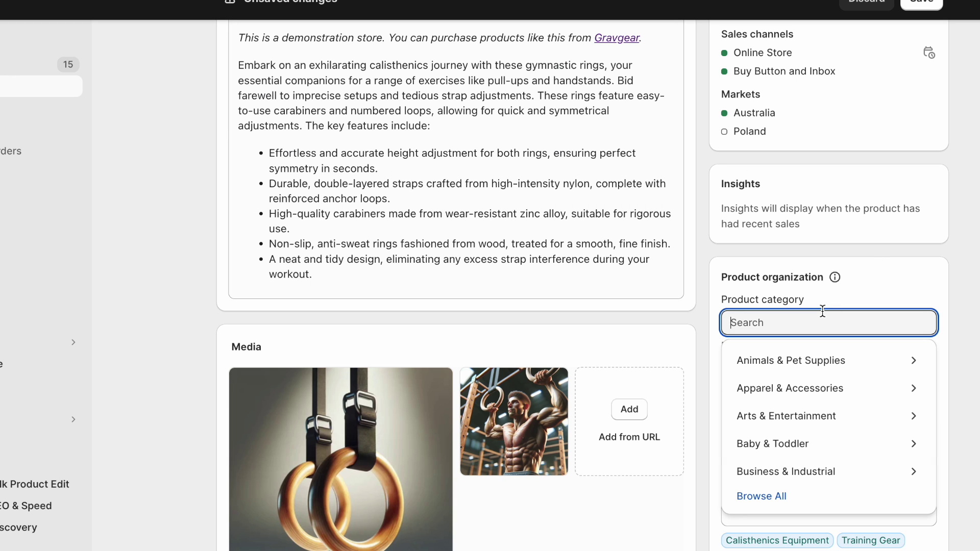
text(Gymnastic)
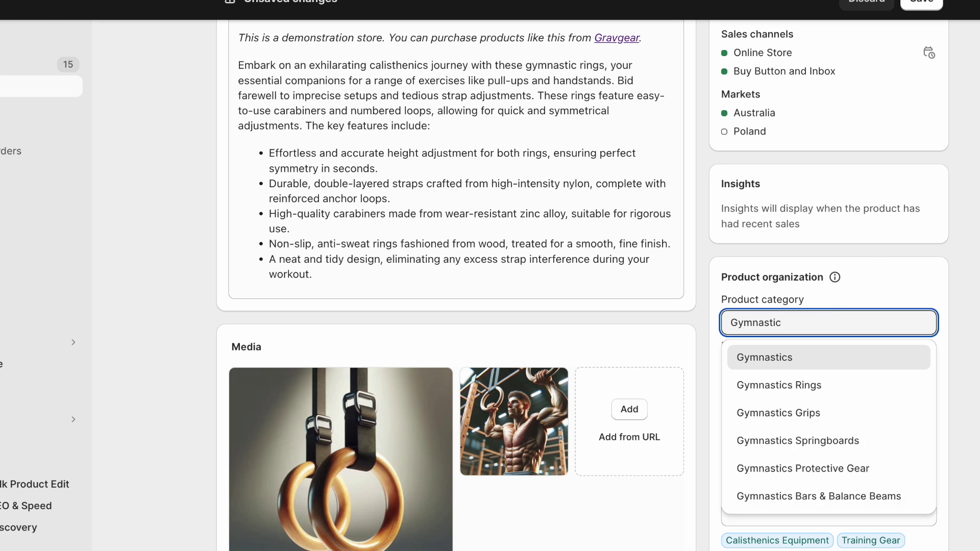
click(826, 391)
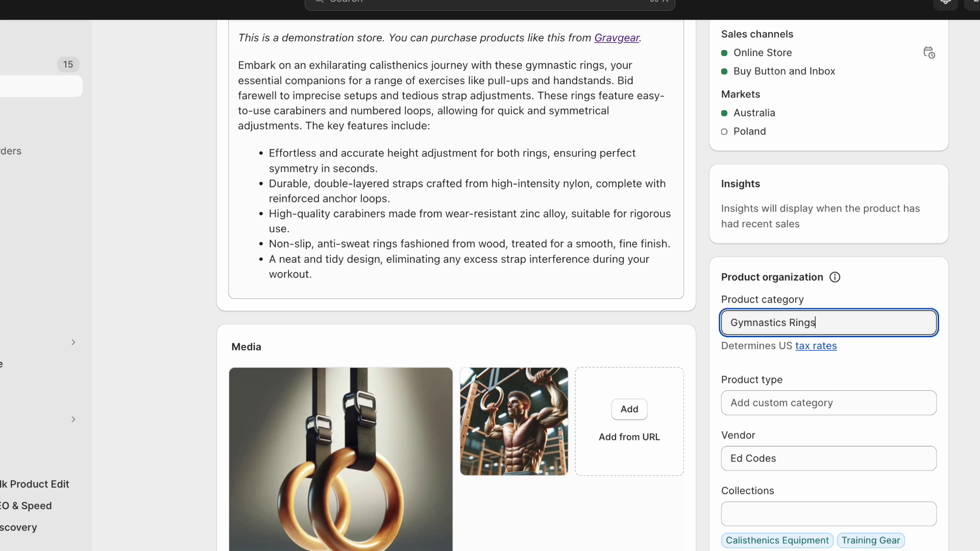
click(759, 341)
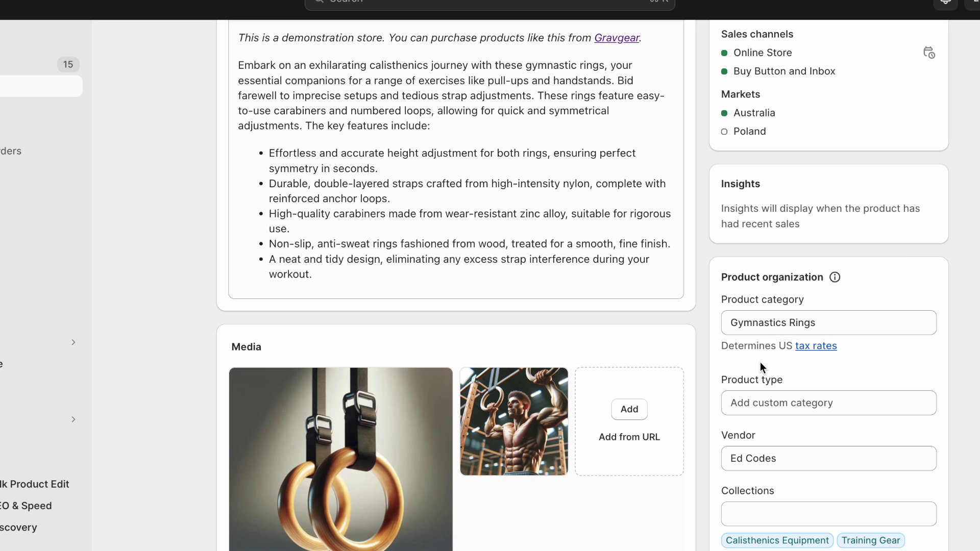
- Browse up the category tree through Athletics and Sporting Goods to the top-level list
click(775, 323)
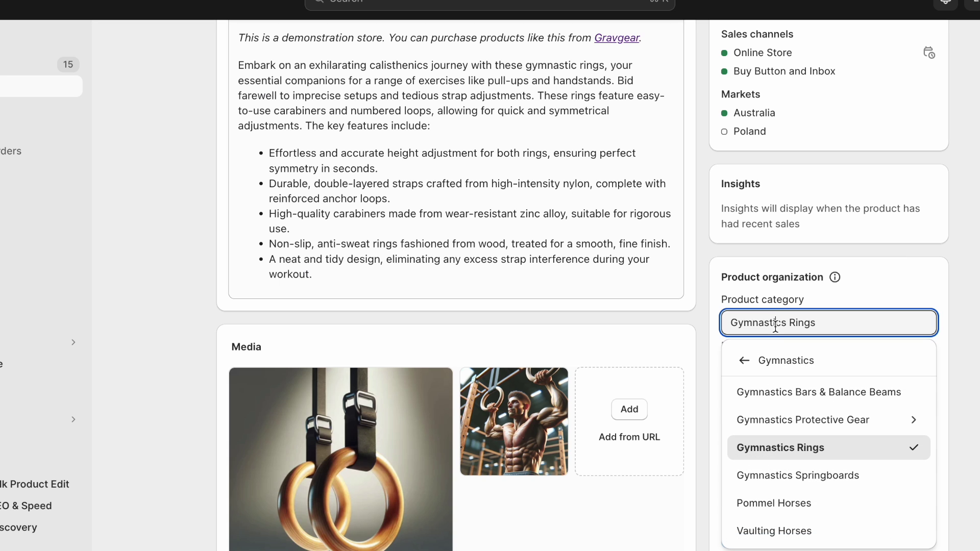
click(746, 363)
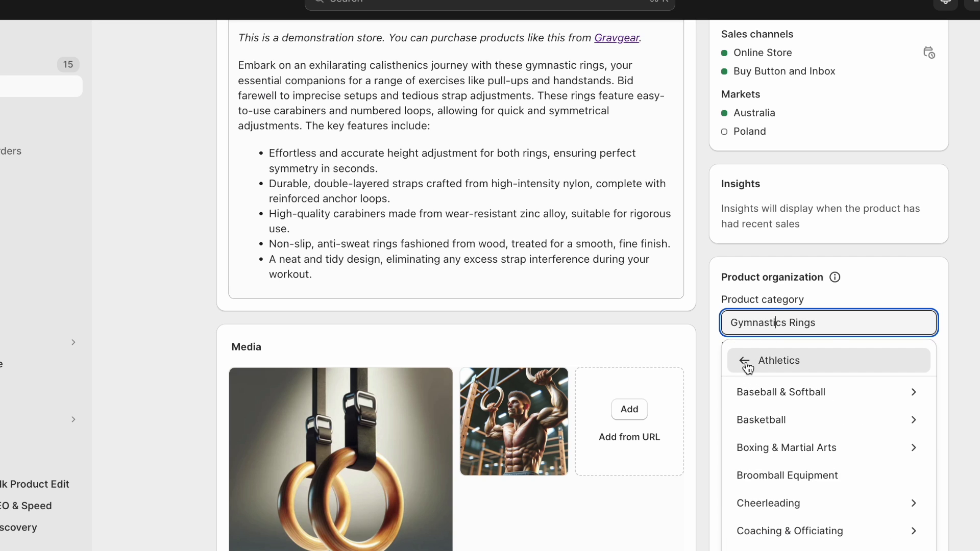
scroll(768, 488, down, 3)
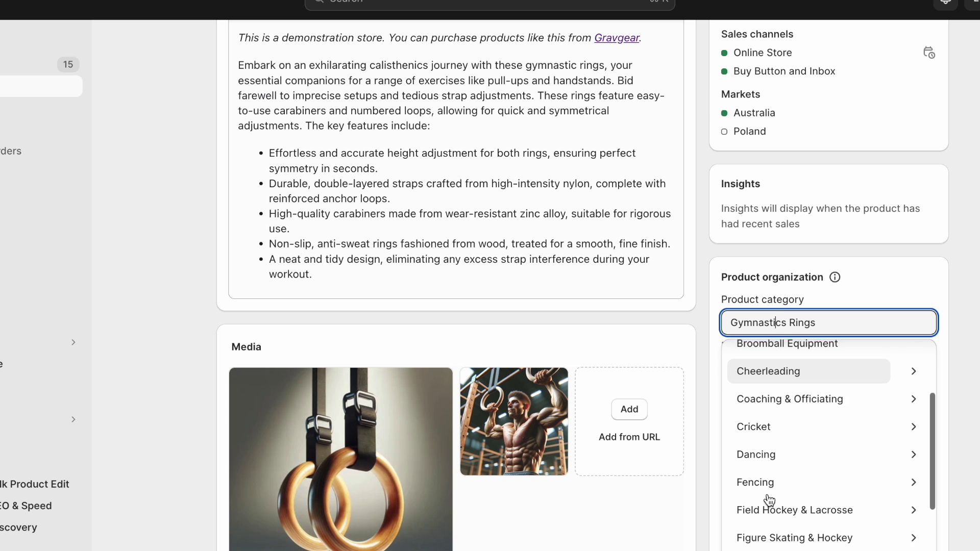
scroll(769, 501, up, 3)
click(749, 365)
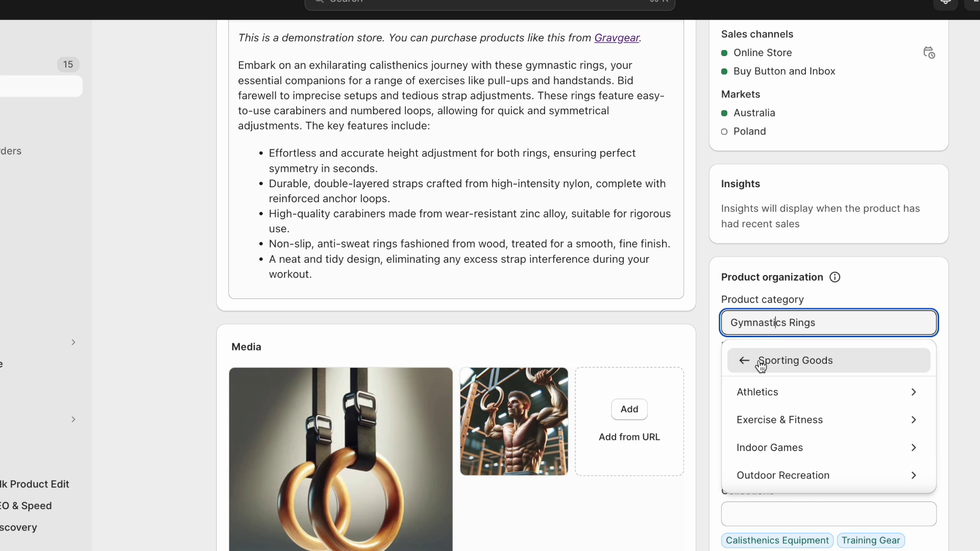
click(745, 365)
scroll(729, 500, down, 5)
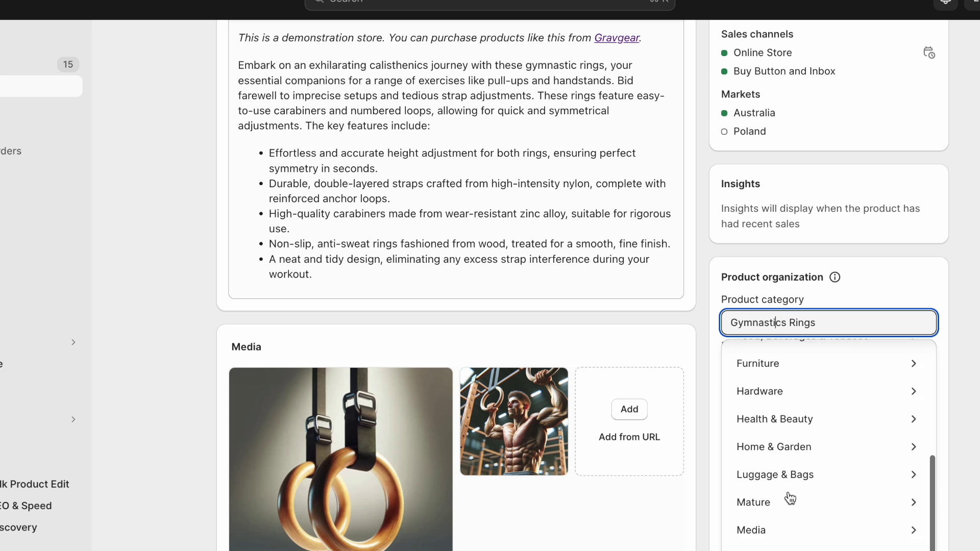
scroll(730, 490, up, 5)
click(766, 365)
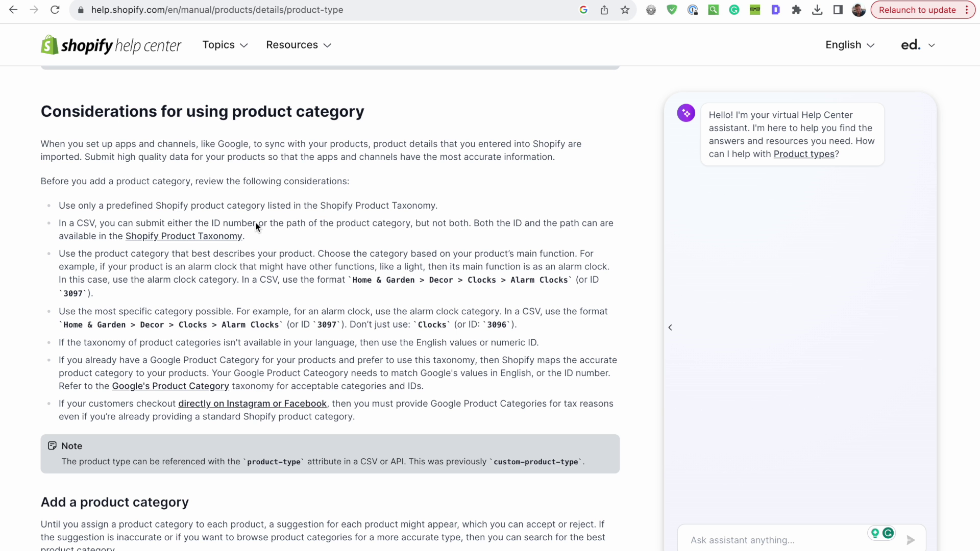
- Open Google's product taxonomy list and search it for 'pants'
click(170, 387)
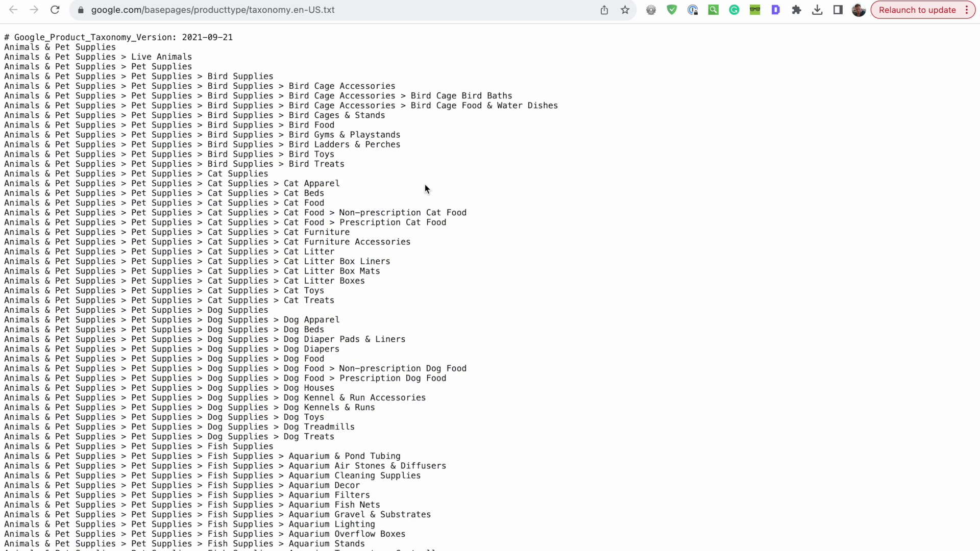
key(ctrl+f)
text(pants)
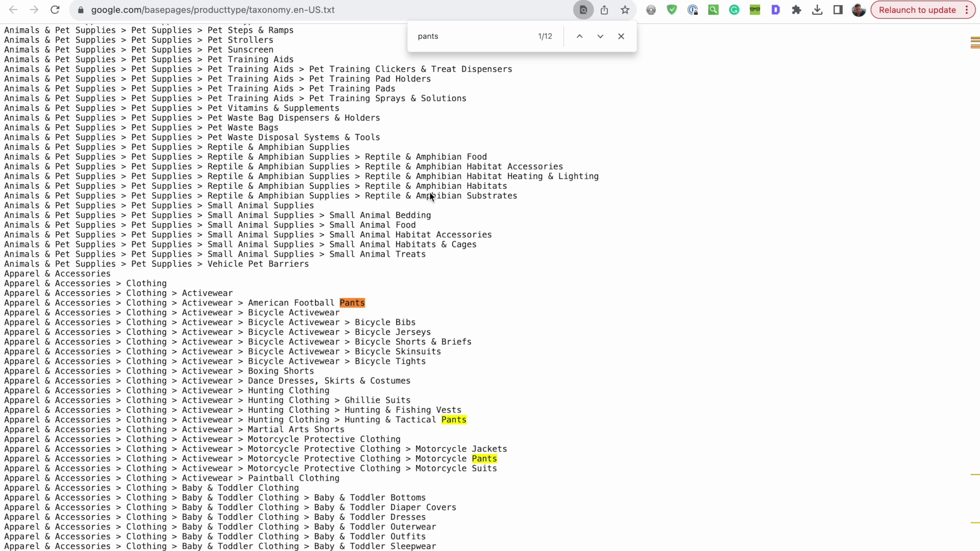
scroll(430, 194, down, 7)
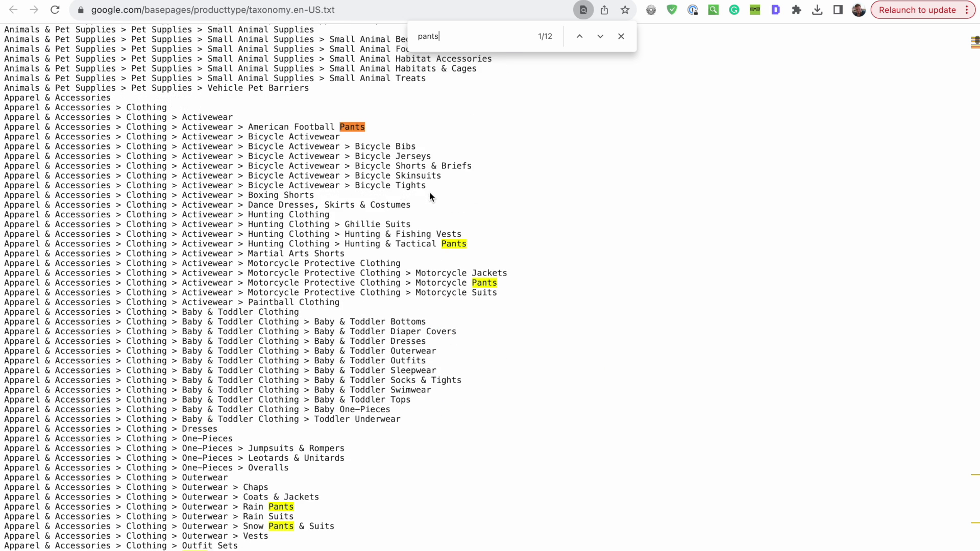
scroll(552, 302, up, 3)
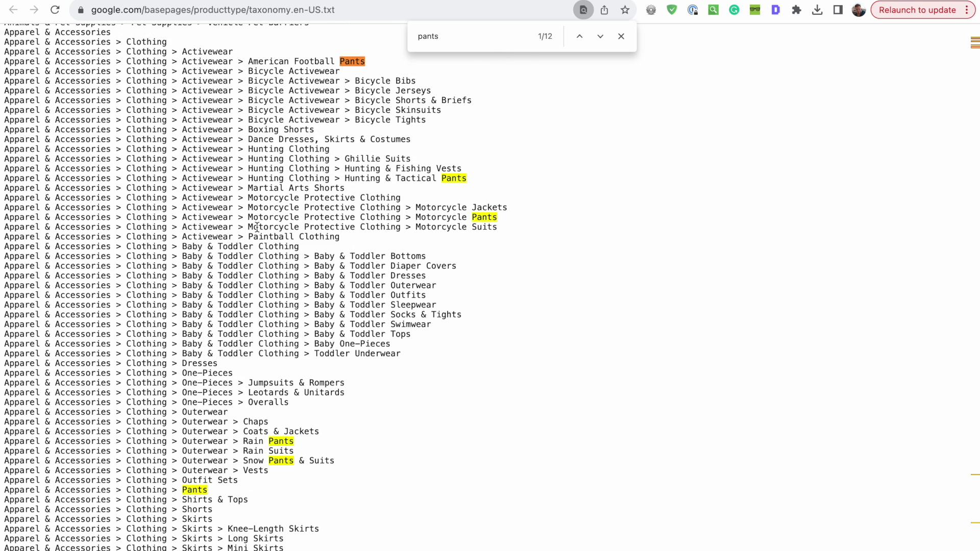
- Highlight the Motorcycle Pants and Clothing > Pants category lines in the taxonomy
drag(250, 219, 515, 220)
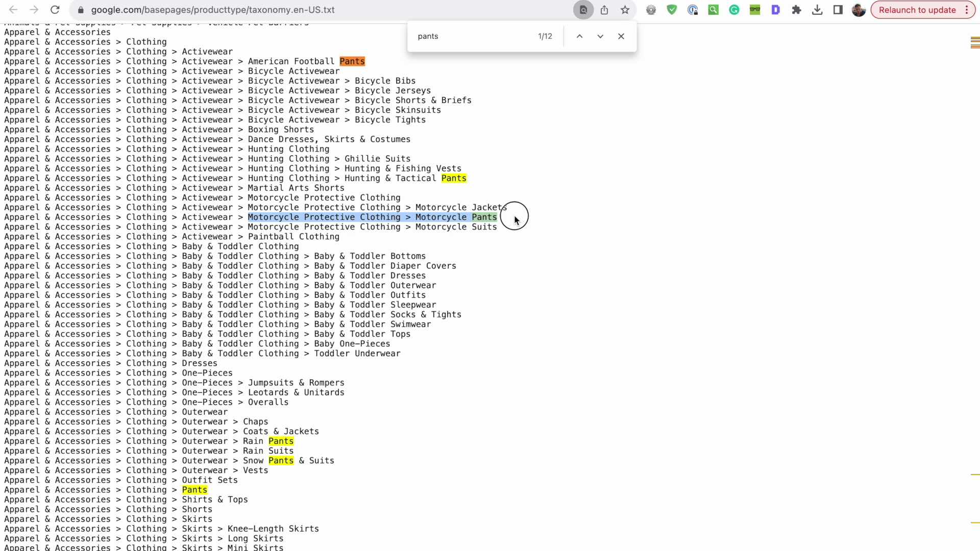
scroll(515, 219, down, 2)
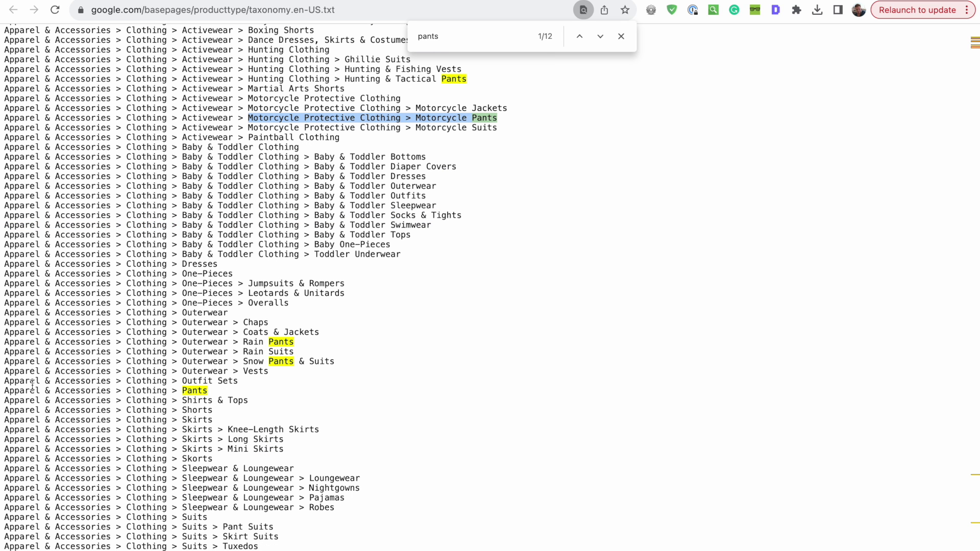
drag(126, 393, 230, 390)
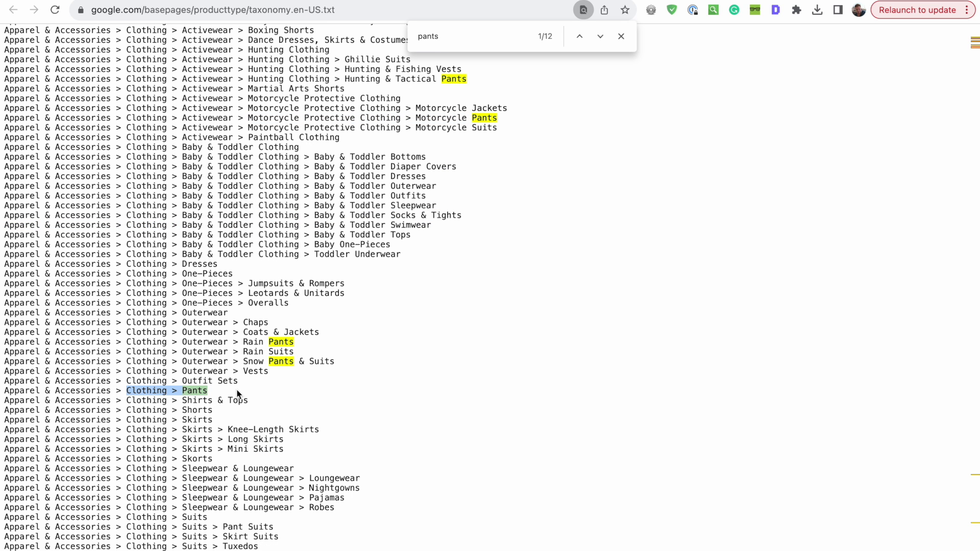
click(216, 394)
scroll(216, 393, up, 1)
drag(253, 187, 507, 188)
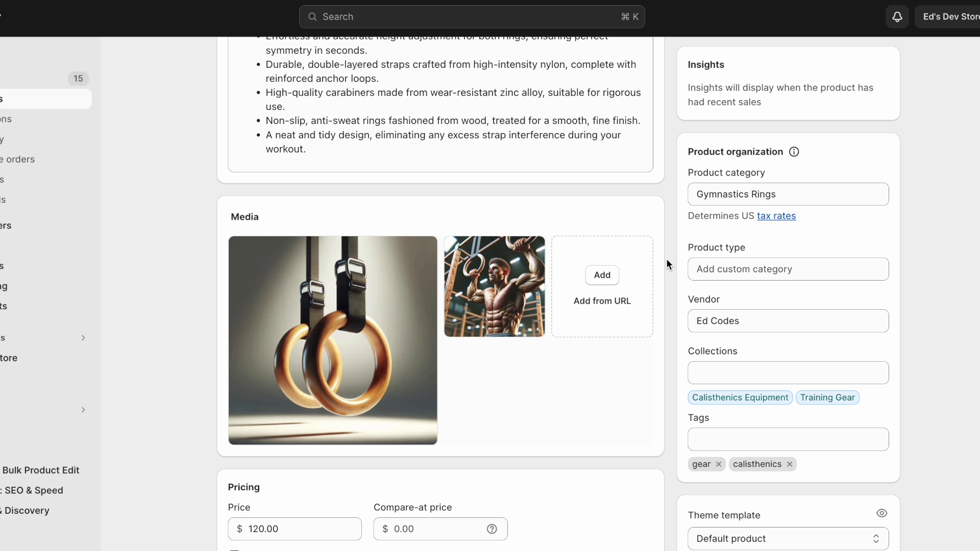
- Type 'Gymnastic rings wooden' as the alt text for the first rings photo
click(340, 321)
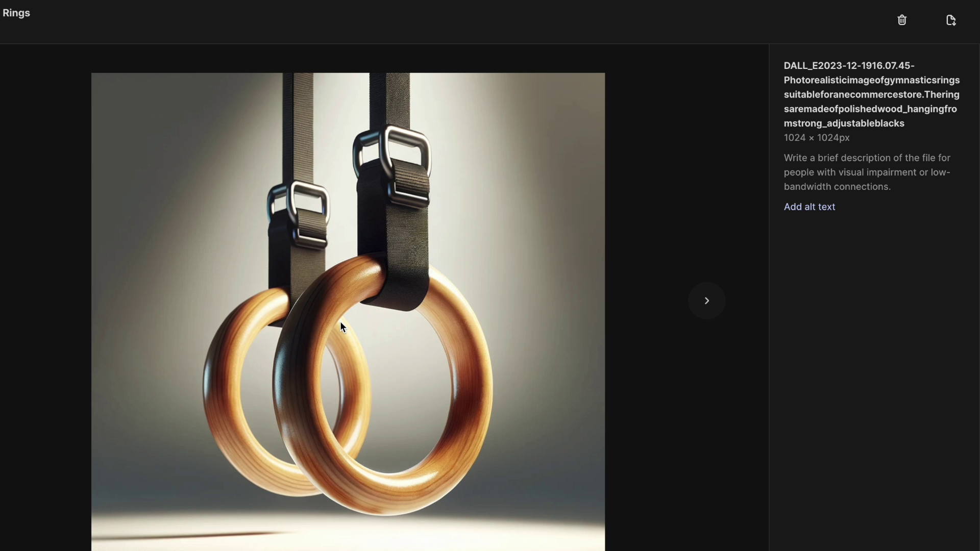
click(827, 209)
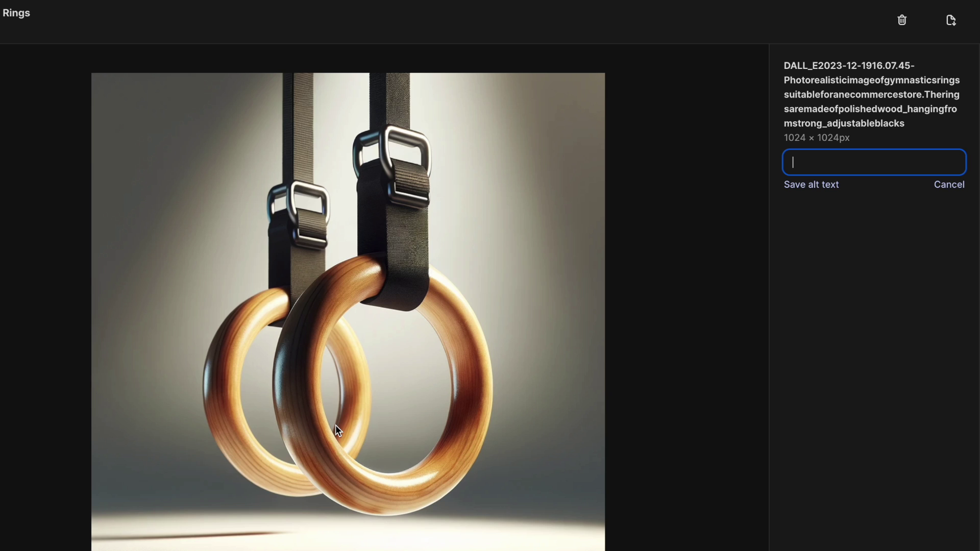
click(839, 161)
text(Gymnastic rings wooden)
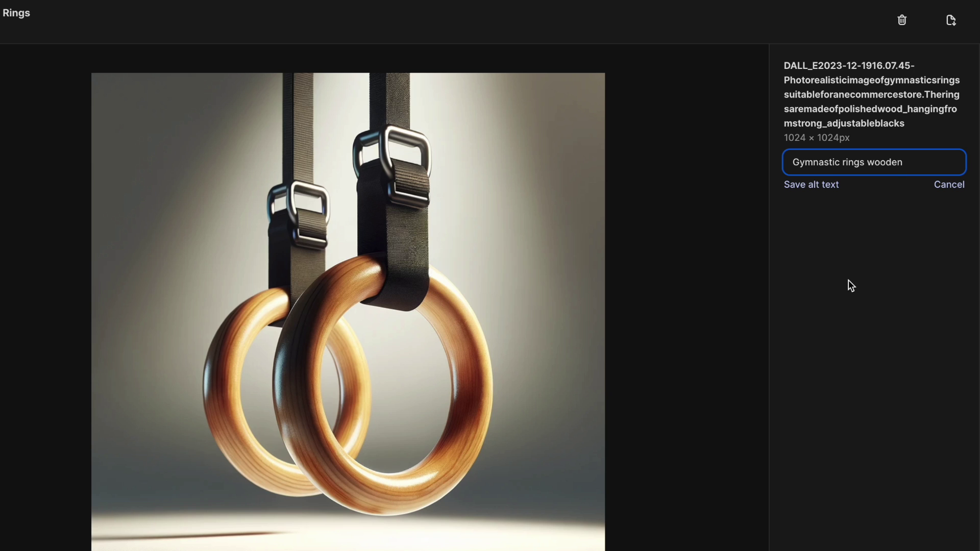
- Save the 'Gymnastic rings wooden' alt text, highlight the long image filename, and close the viewer
click(822, 184)
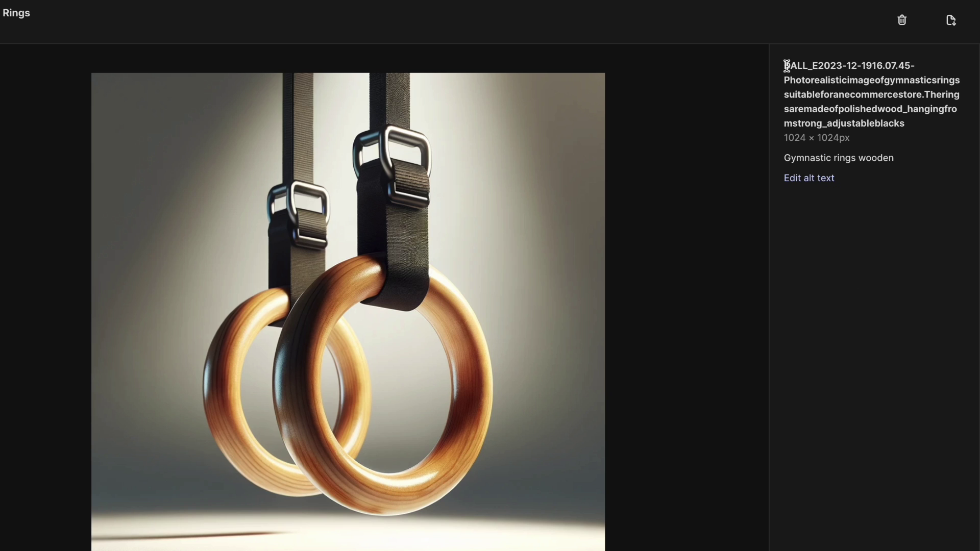
drag(784, 65, 915, 134)
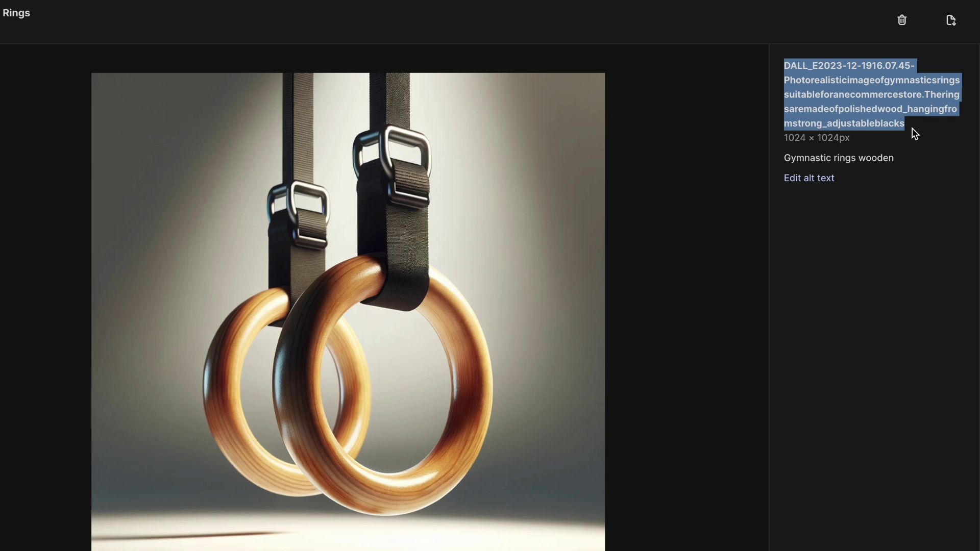
click(810, 102)
drag(785, 66, 930, 124)
click(830, 103)
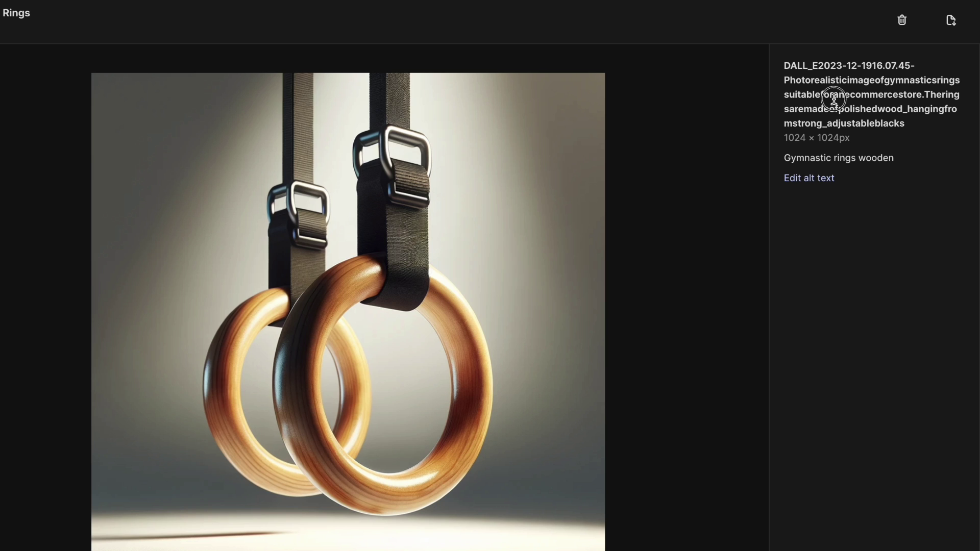
click(977, 49)
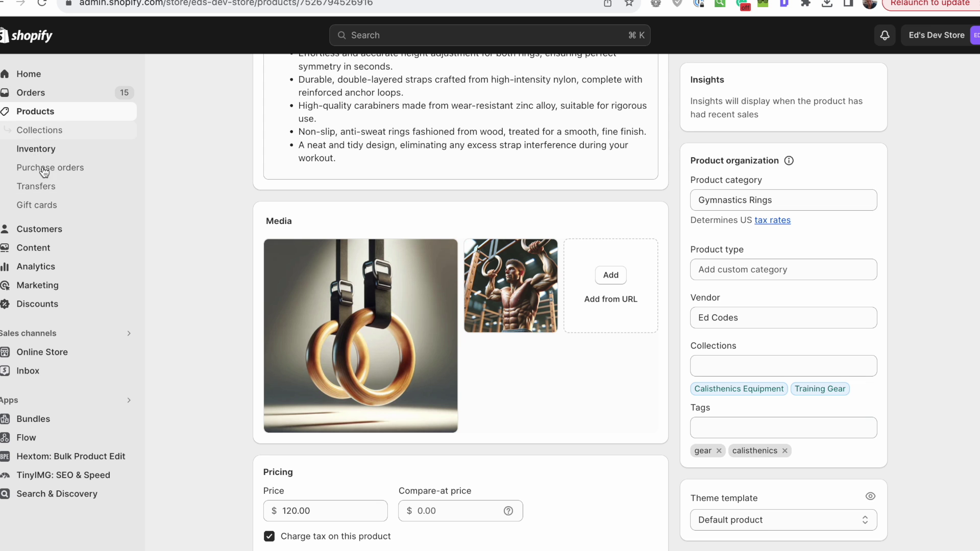
- Preview the kettlebells image in Content > Files, then close it
click(45, 248)
click(52, 189)
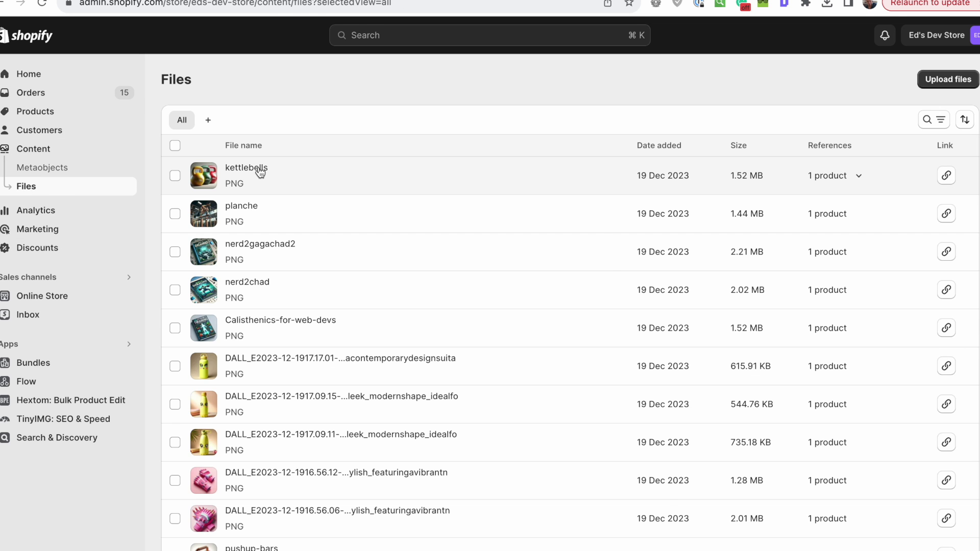
click(250, 167)
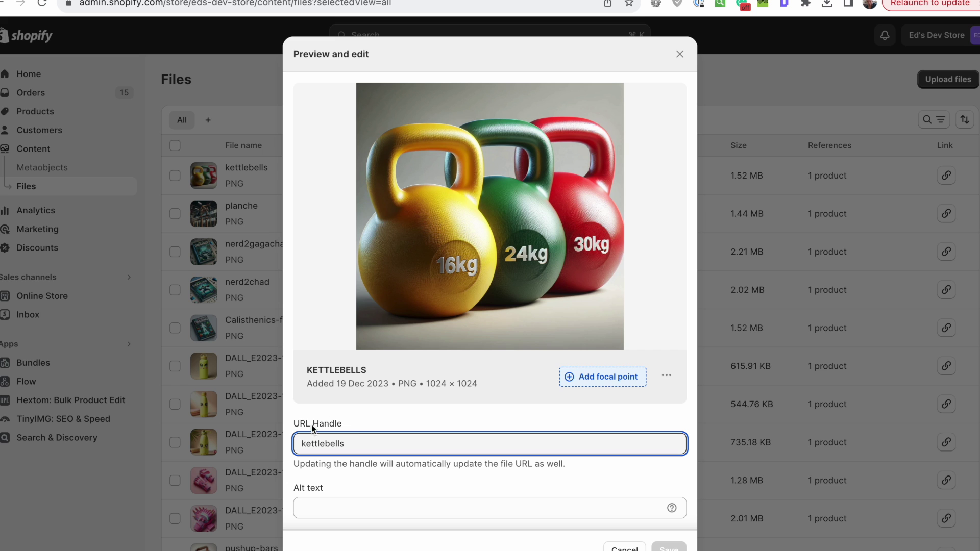
click(680, 53)
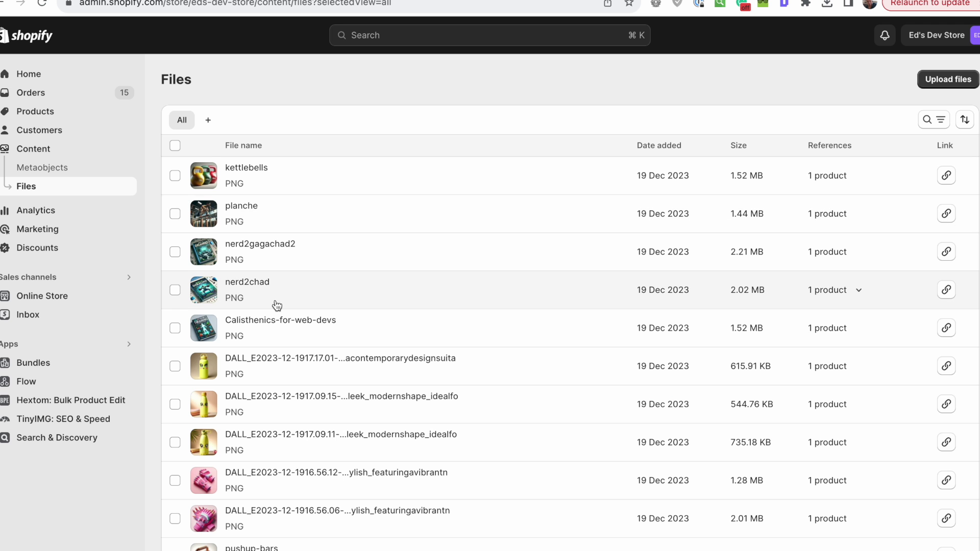
- In TinyIMG filename settings, append ' - ' and #product_type# to the filename template
click(42, 422)
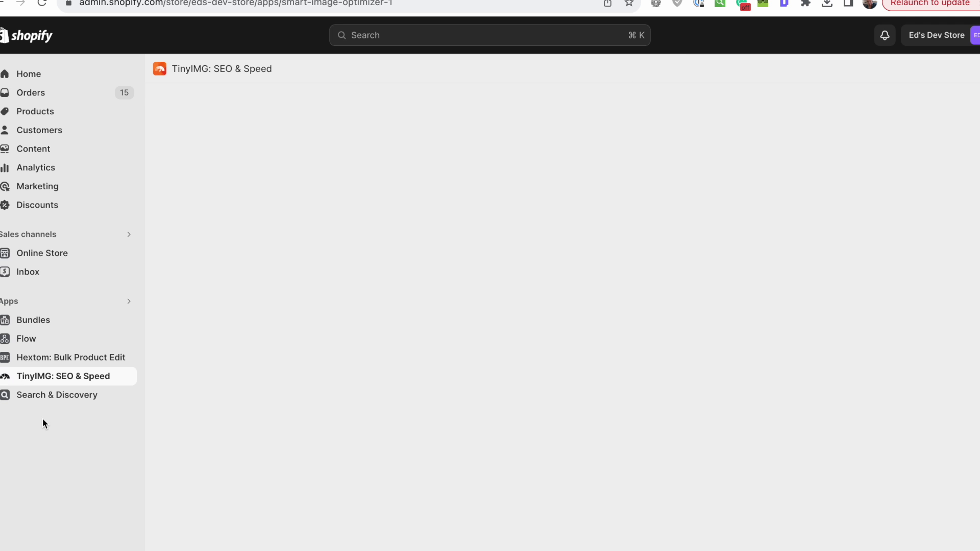
click(34, 489)
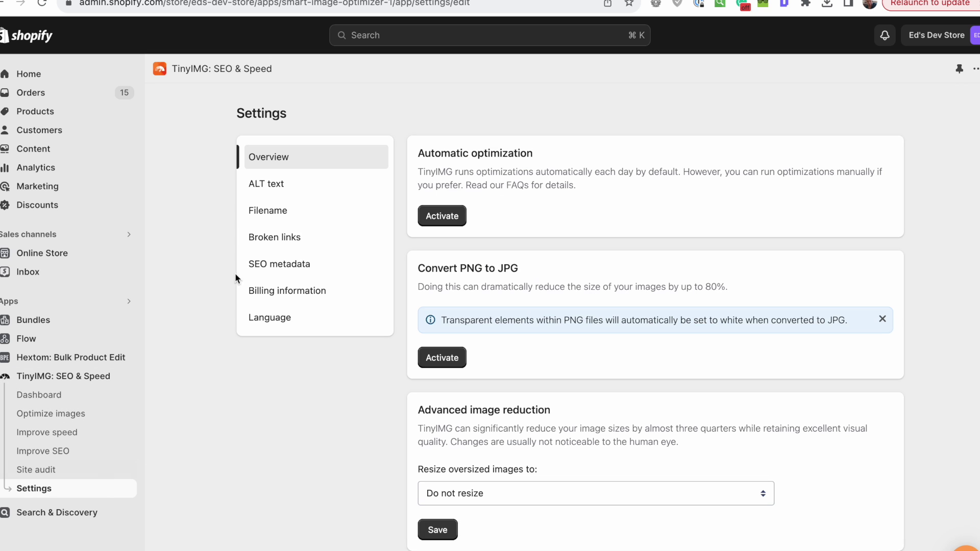
click(304, 211)
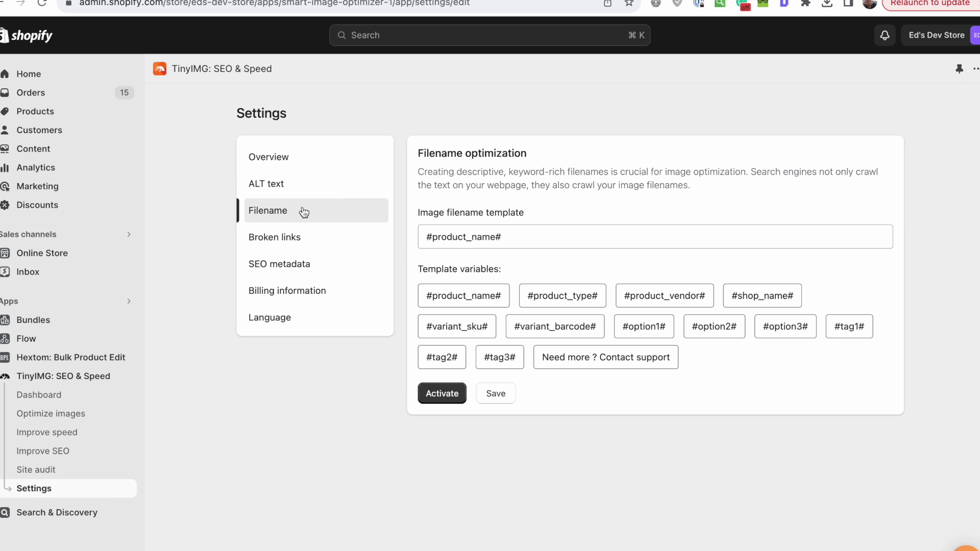
click(541, 231)
text(-)
click(562, 291)
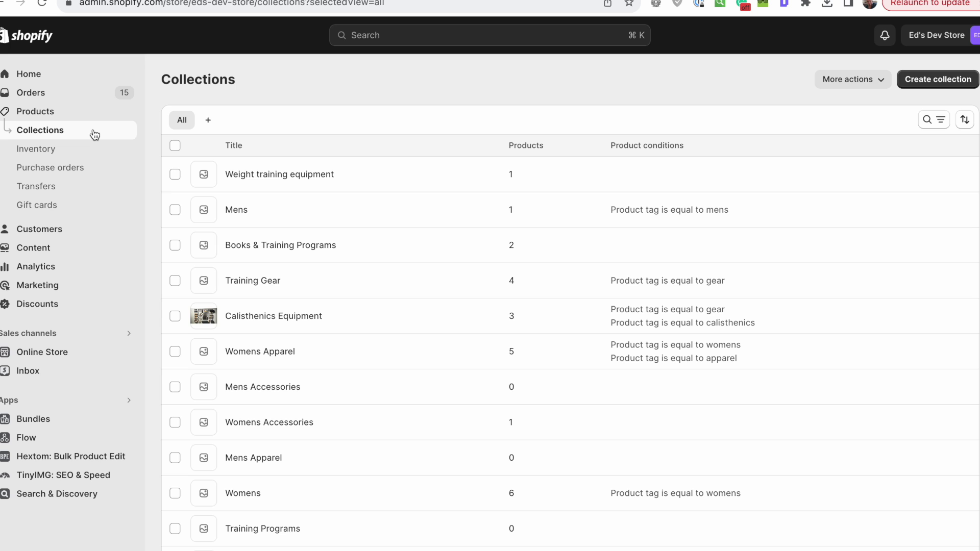
- Open the Calisthenics Equipment collection and focus its empty description editor
click(258, 319)
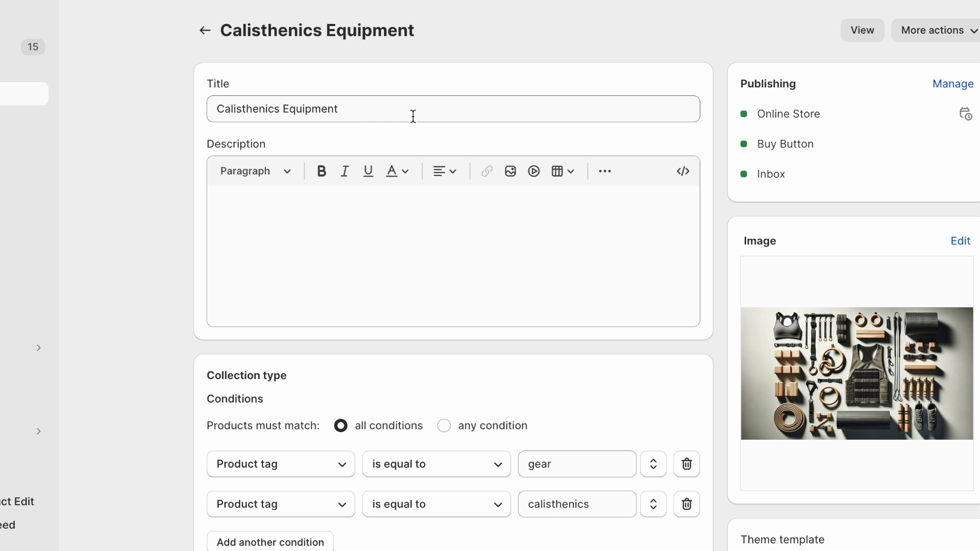
click(365, 233)
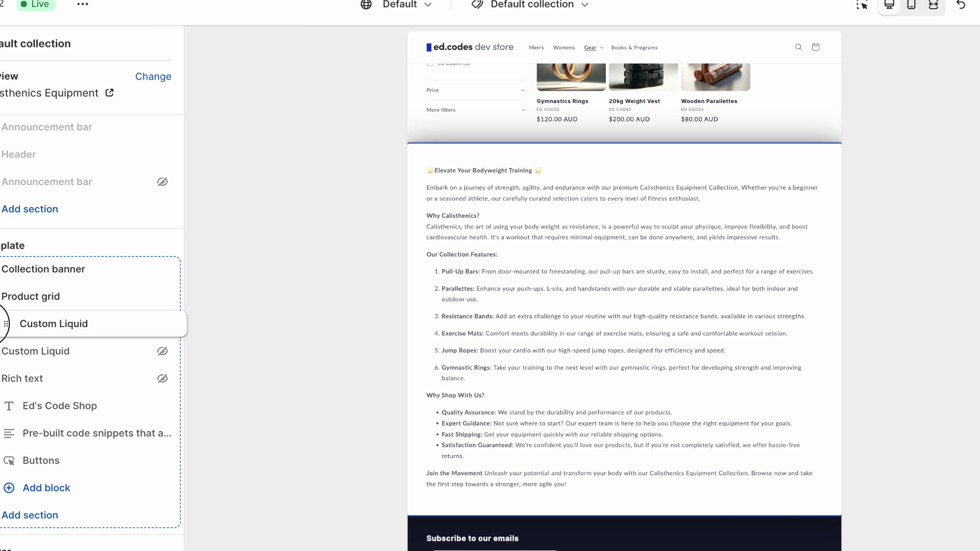
mouse_move(2, 324)
mouse_down()
mouse_move(2, 292)
mouse_move(2, 314)
mouse_up()
drag(92, 328, 92, 325)
scroll(406, 288, up, 10)
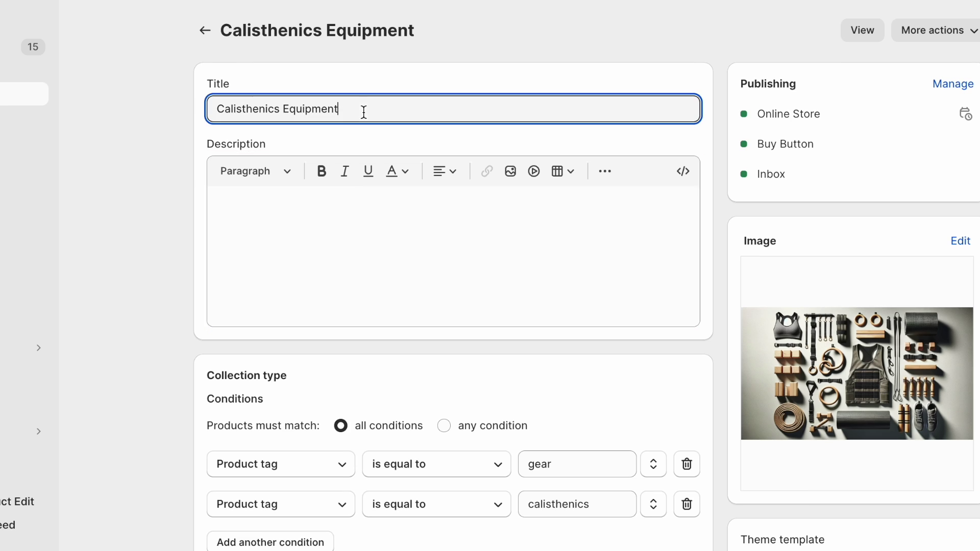
click(326, 254)
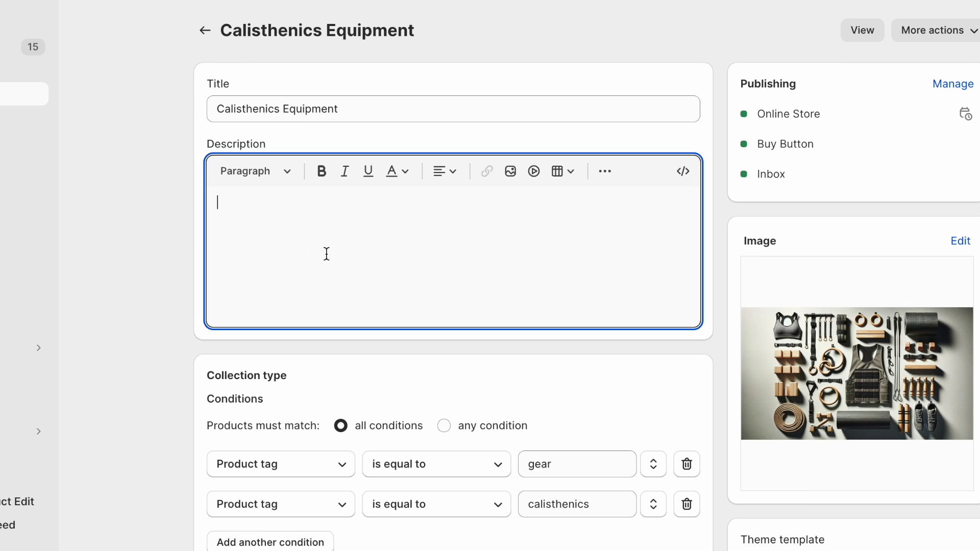
- Append ' - Rings, Weight vests, push-up bars' plus the store brand to the collection's SEO title
scroll(326, 255, down, 9)
scroll(327, 258, up, 1)
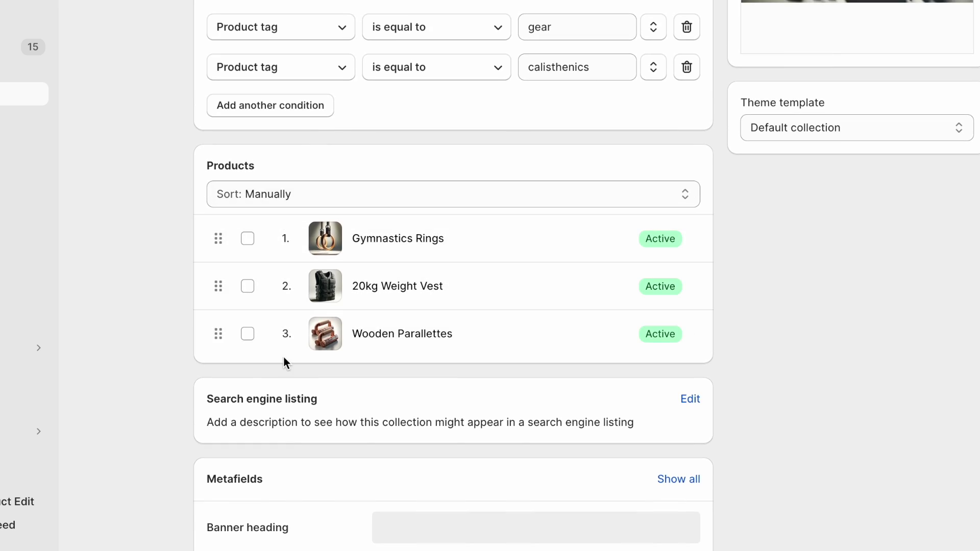
click(692, 398)
scroll(791, 402, down, 4)
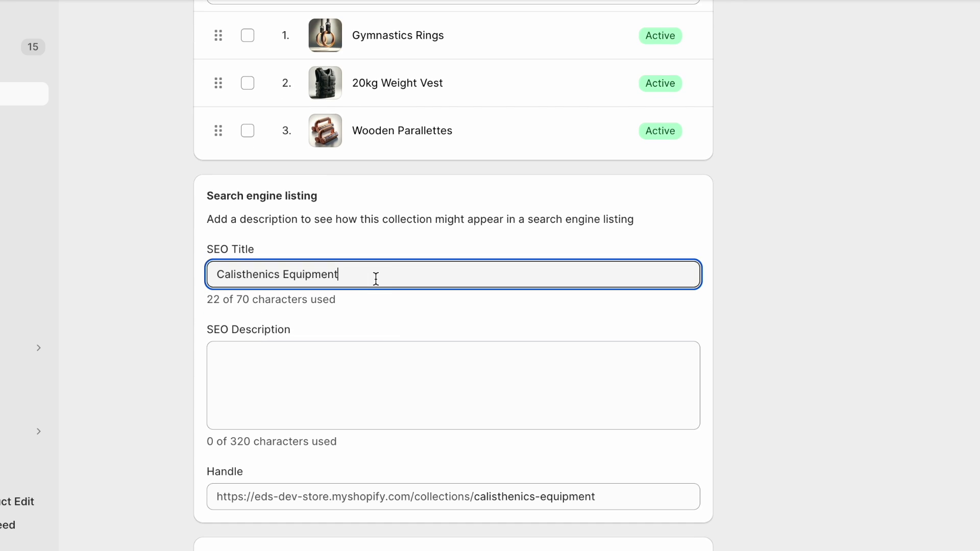
text(- Rings, Weight vests, push)
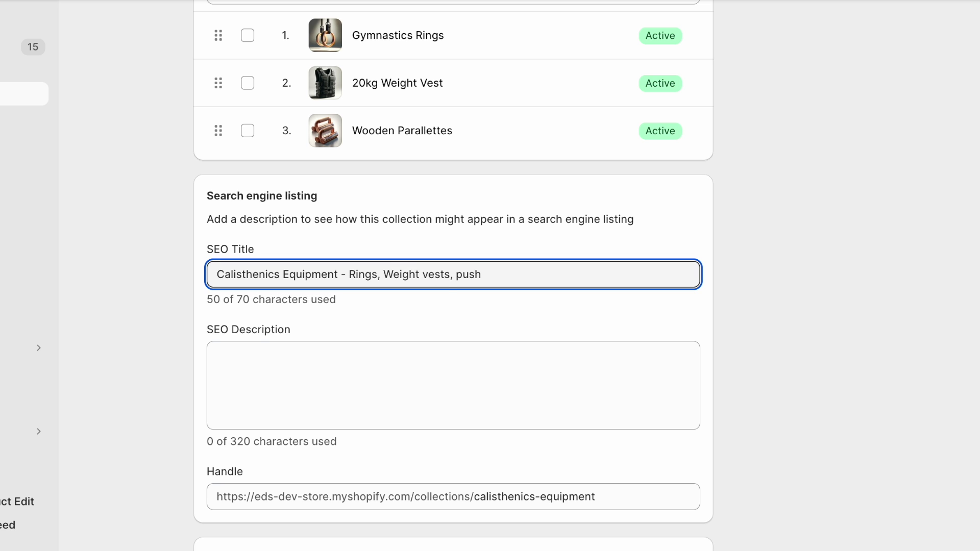
text(-up bars - Ed Codes)
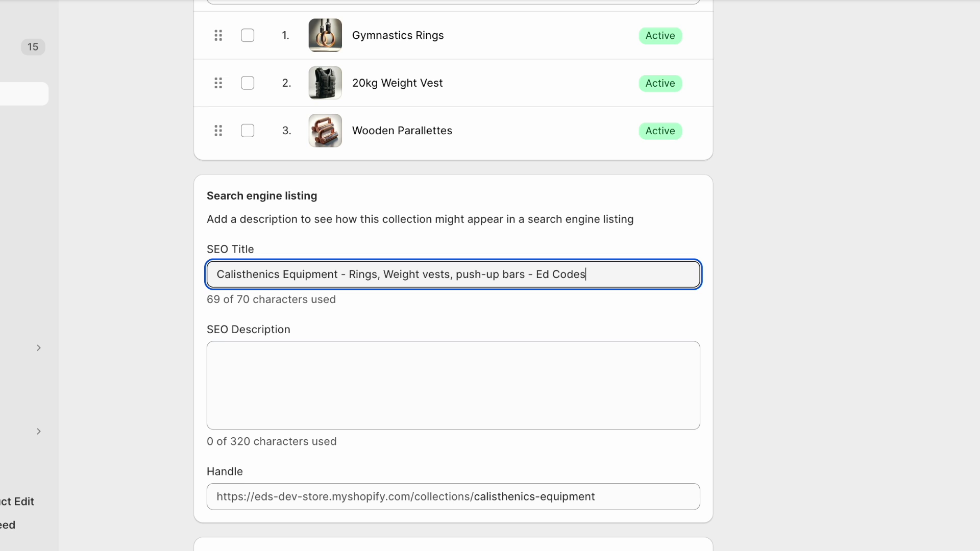
key(ctrl+shift+Left)
drag(337, 274, 481, 274)
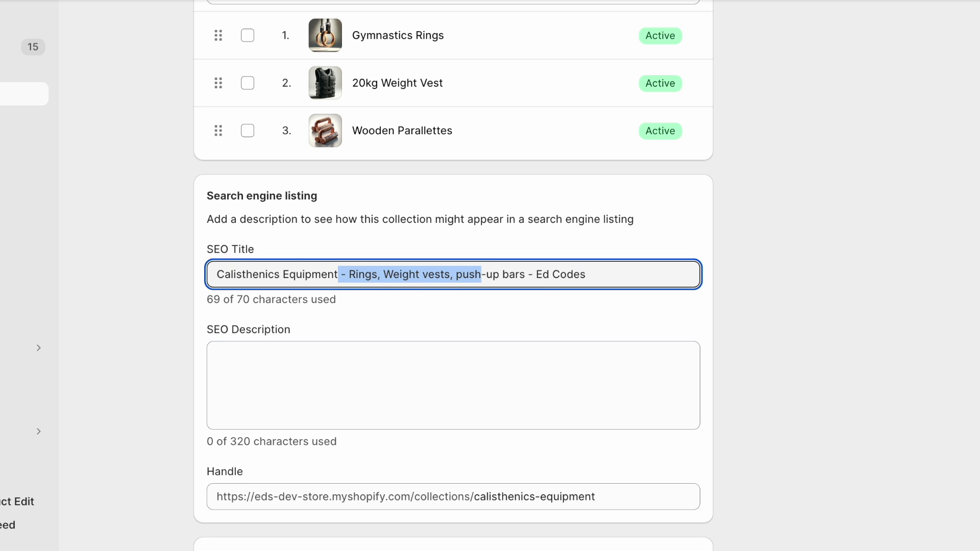
click(322, 375)
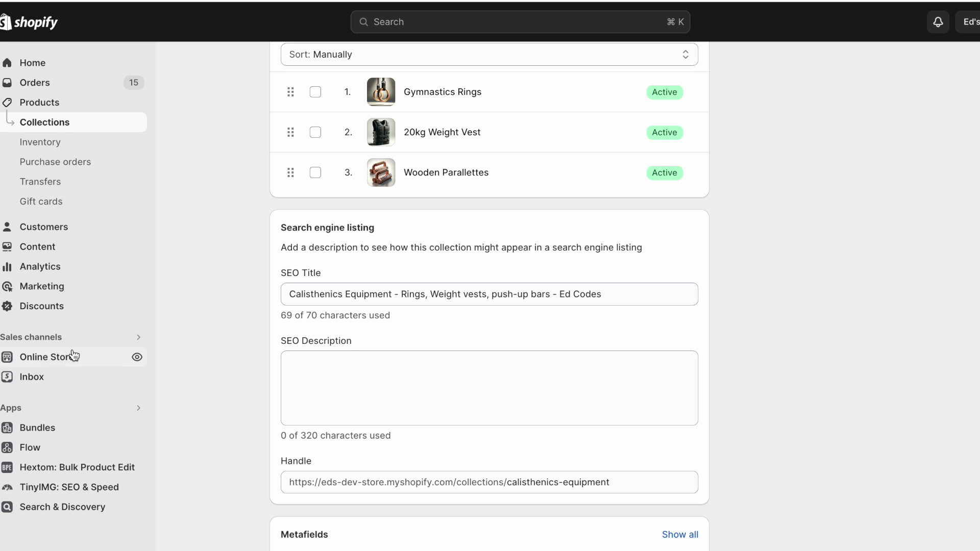
- Open Online Store Preferences and inspect the homepage meta description
click(70, 356)
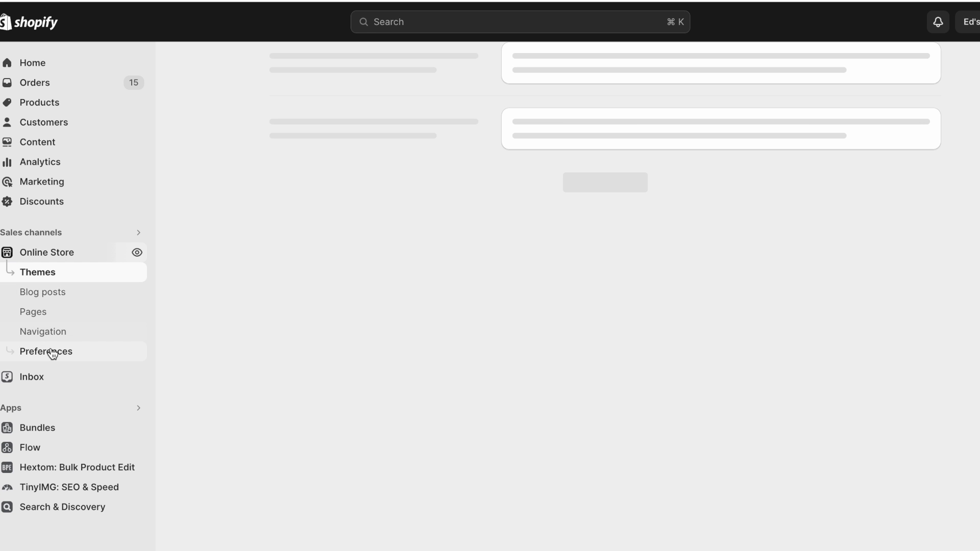
click(48, 355)
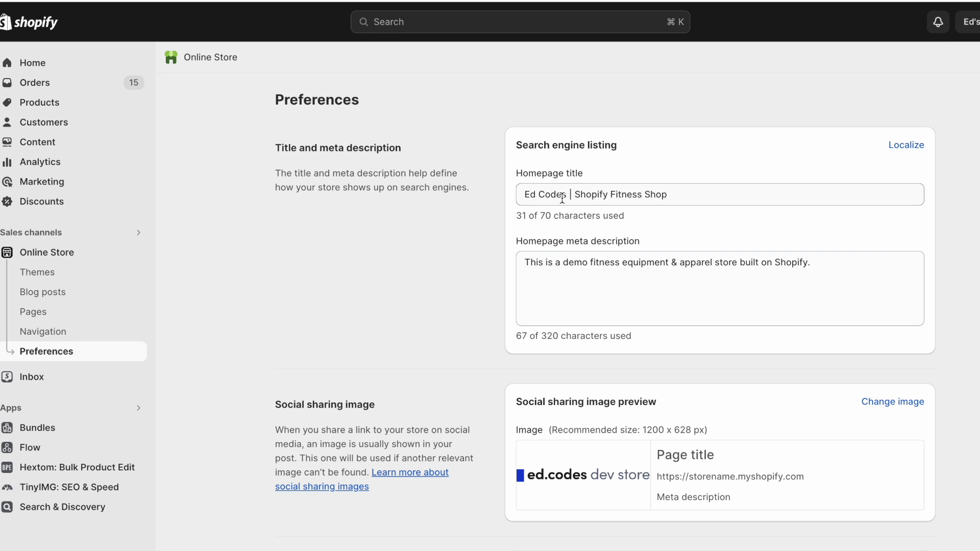
click(603, 296)
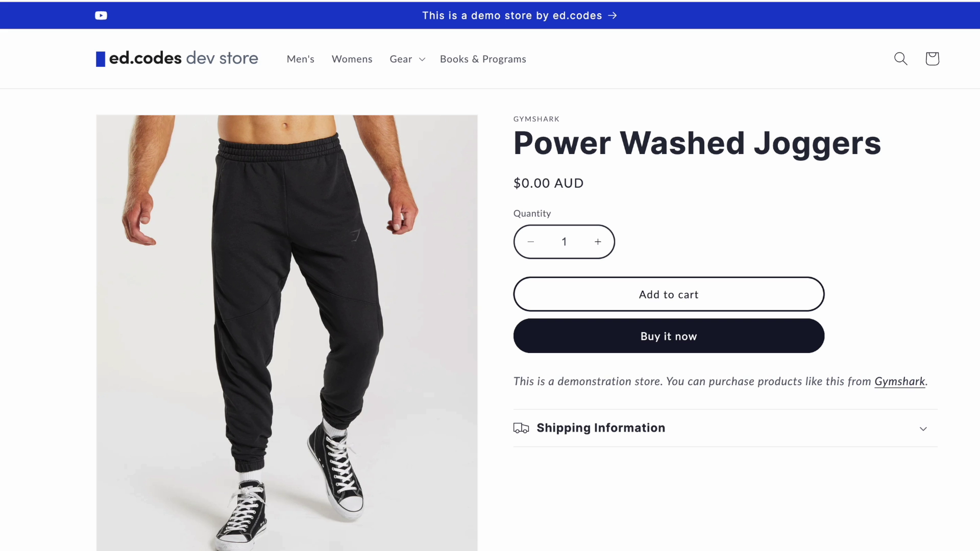
- Inspect the home page image banner photo's URL handle and empty alt text
click(225, 62)
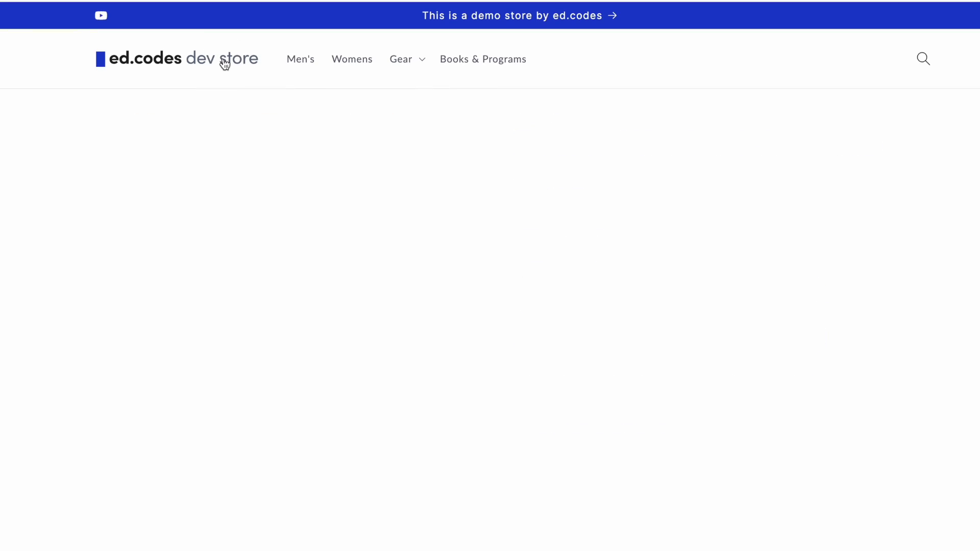
scroll(510, 212, down, 20)
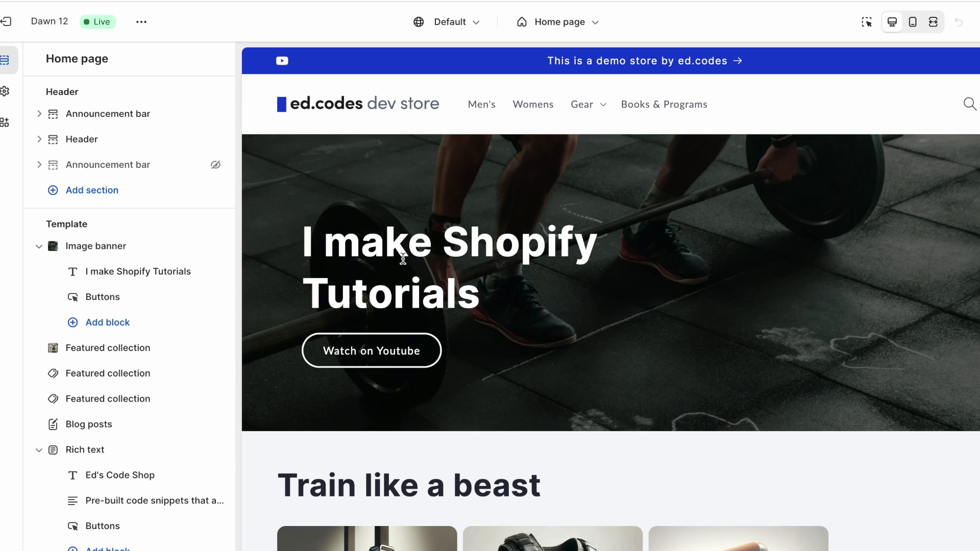
click(95, 248)
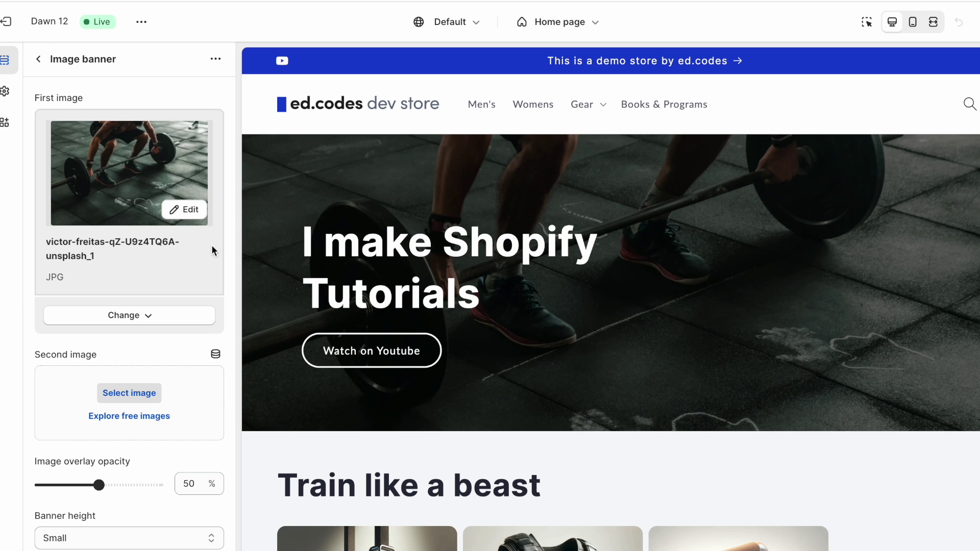
click(192, 217)
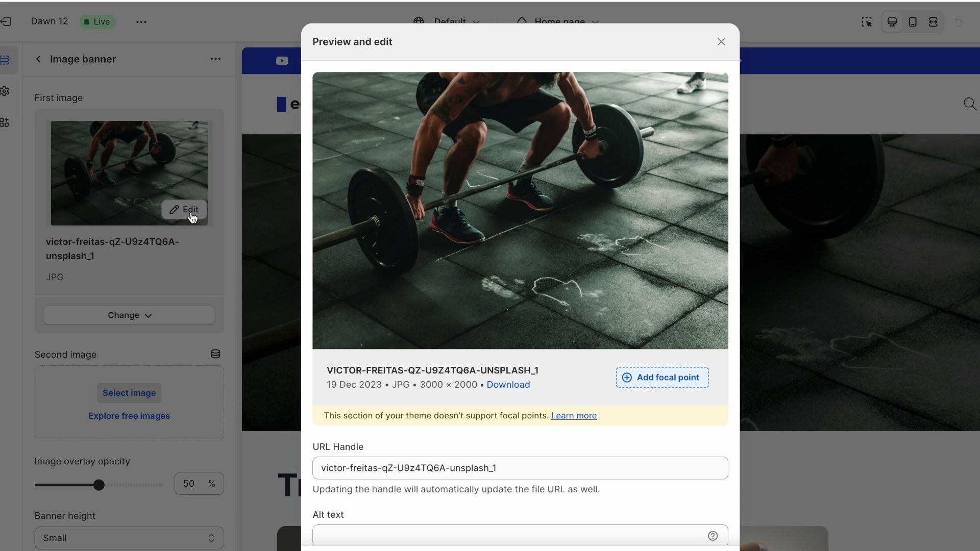
scroll(453, 407, down, 1)
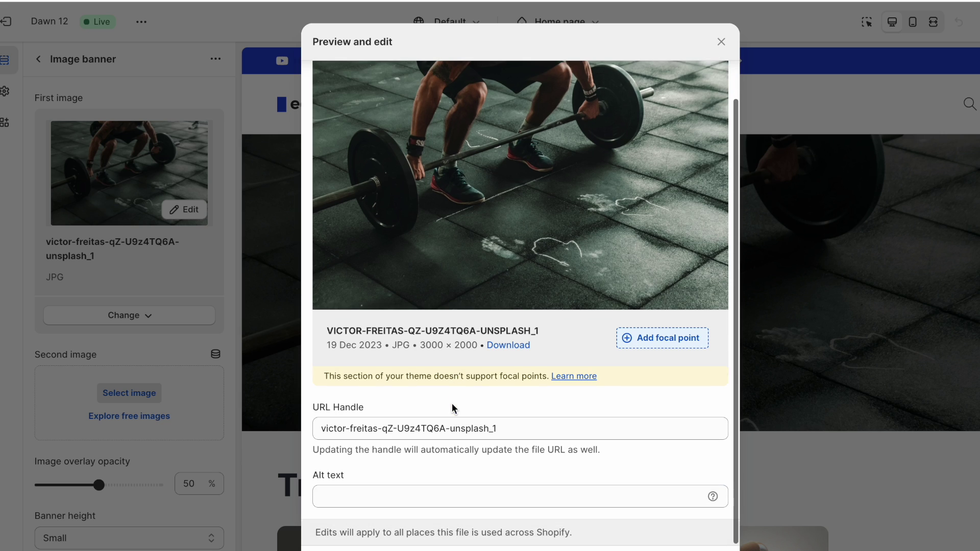
click(523, 439)
key(ctrl+a)
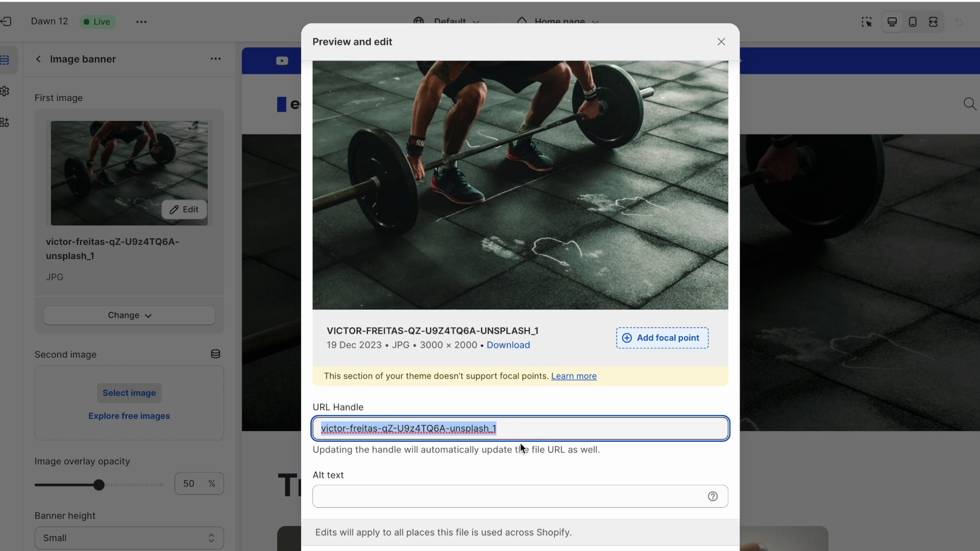
click(394, 493)
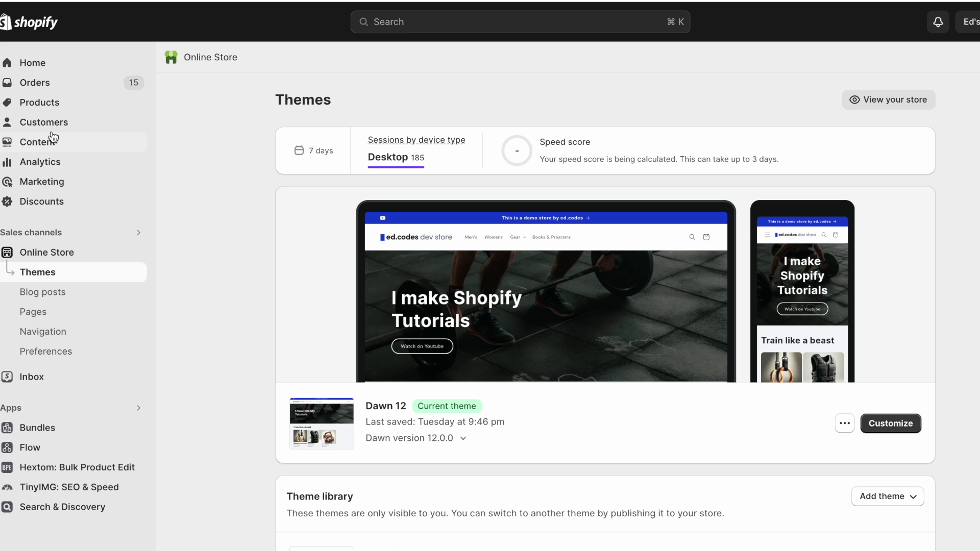
- In Content > Files, preview the weightlifting banner photo, then close the preview
click(47, 148)
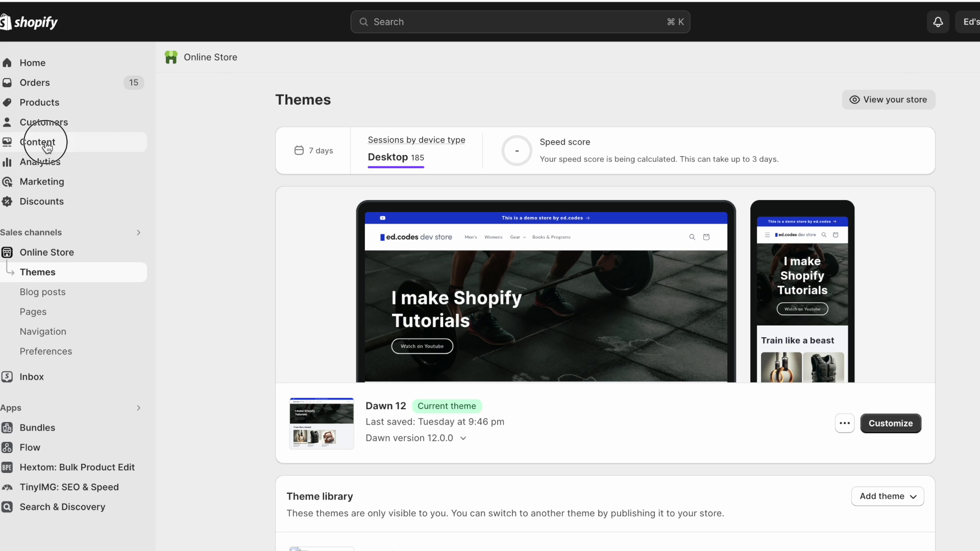
click(40, 184)
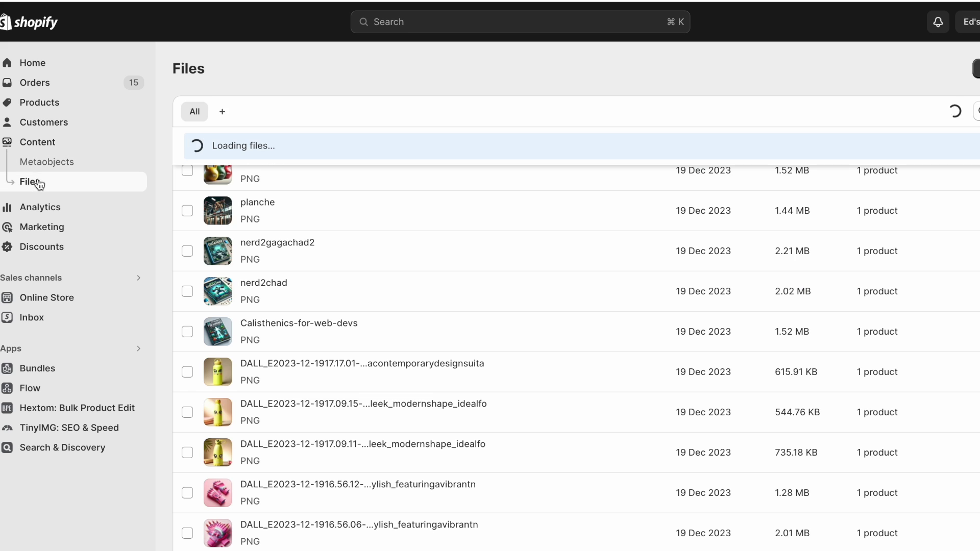
scroll(411, 289, down, 5)
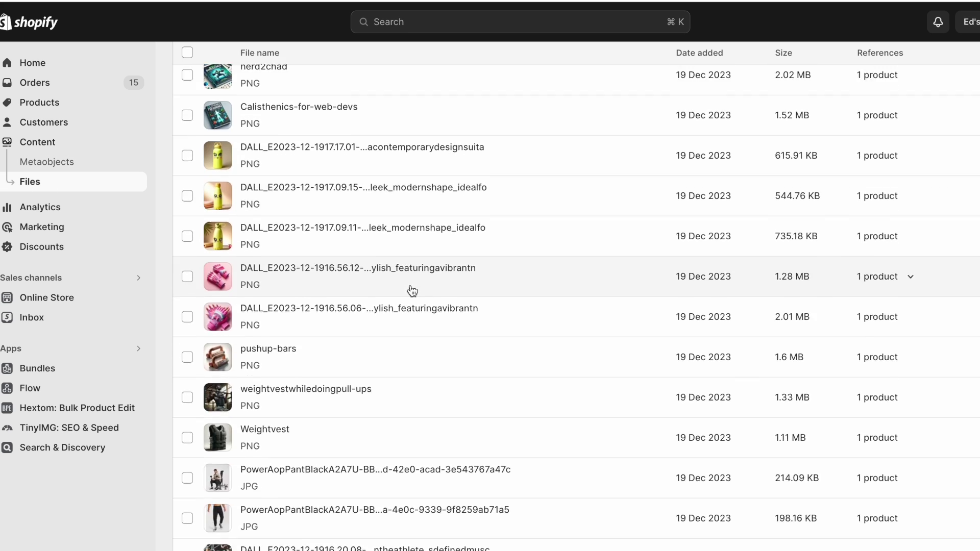
scroll(411, 276, down, 4)
scroll(345, 249, down, 1)
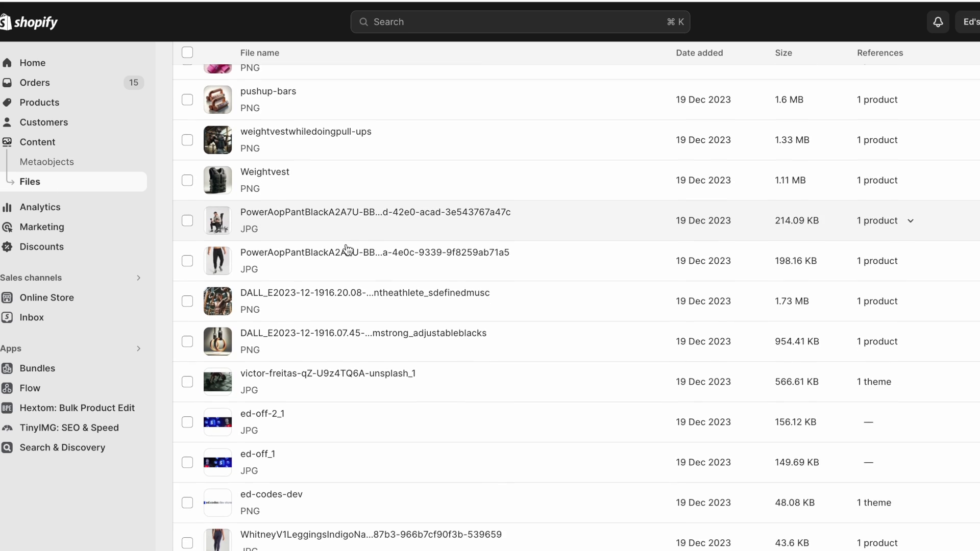
scroll(345, 250, down, 2)
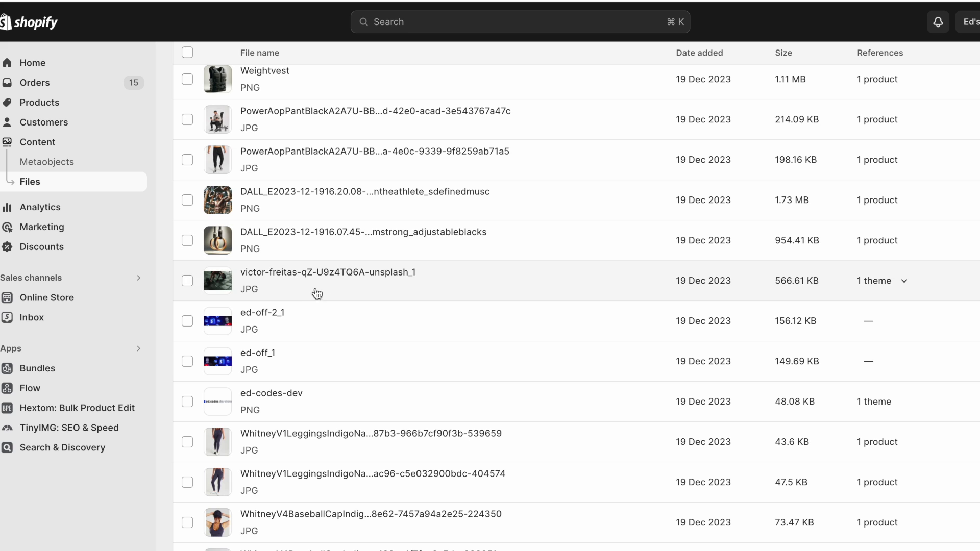
click(371, 286)
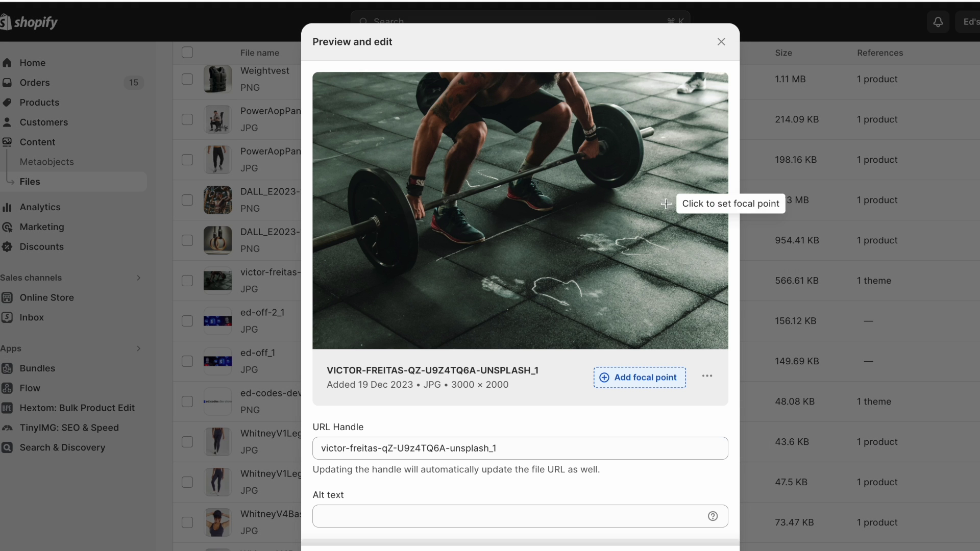
click(722, 44)
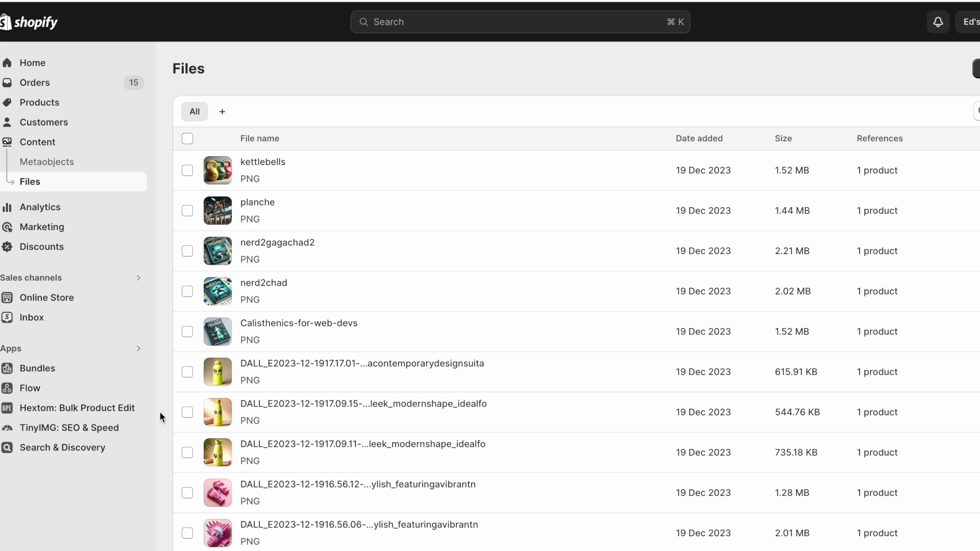
- Open the store's Brand settings and look through its logos, colours, slogan and short description
click(41, 546)
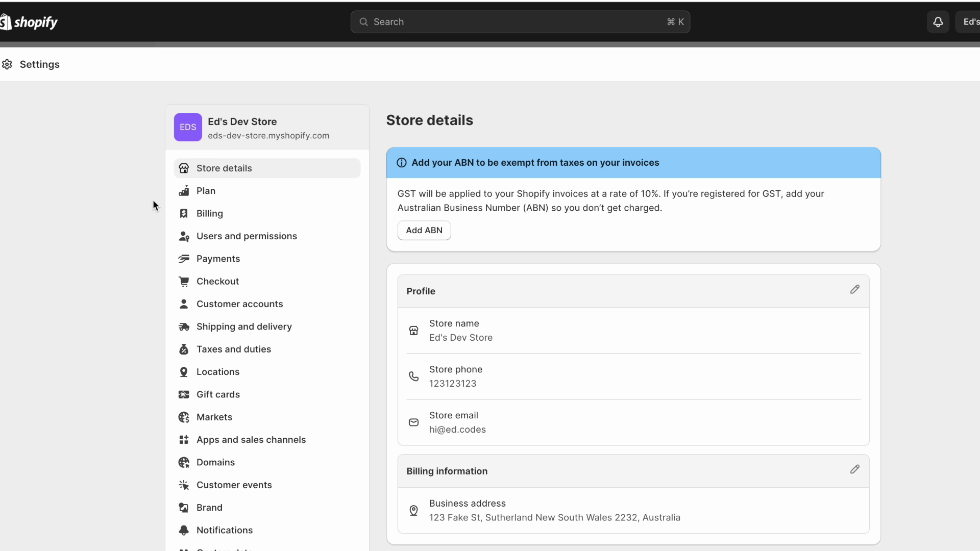
scroll(241, 311, down, 3)
click(221, 443)
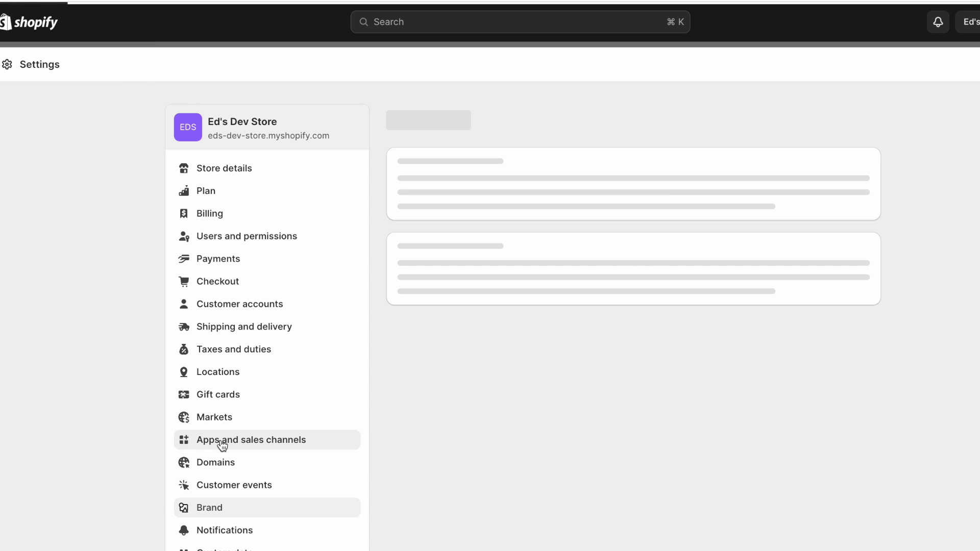
scroll(817, 409, down, 5)
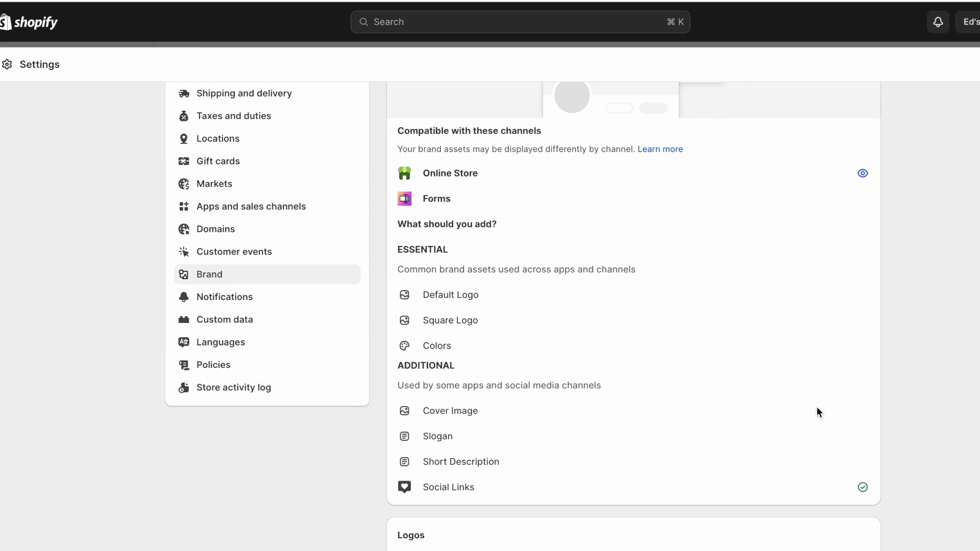
scroll(817, 409, down, 7)
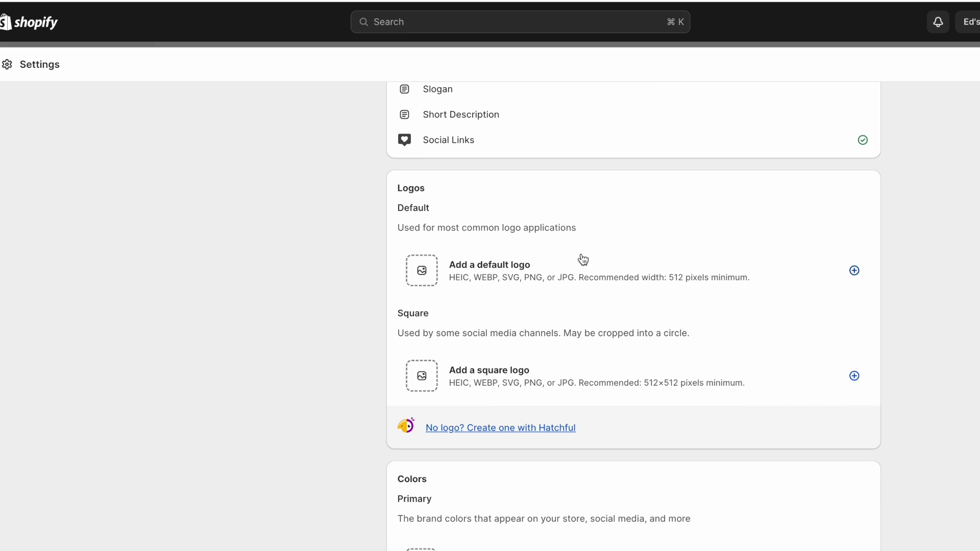
scroll(620, 369, down, 6)
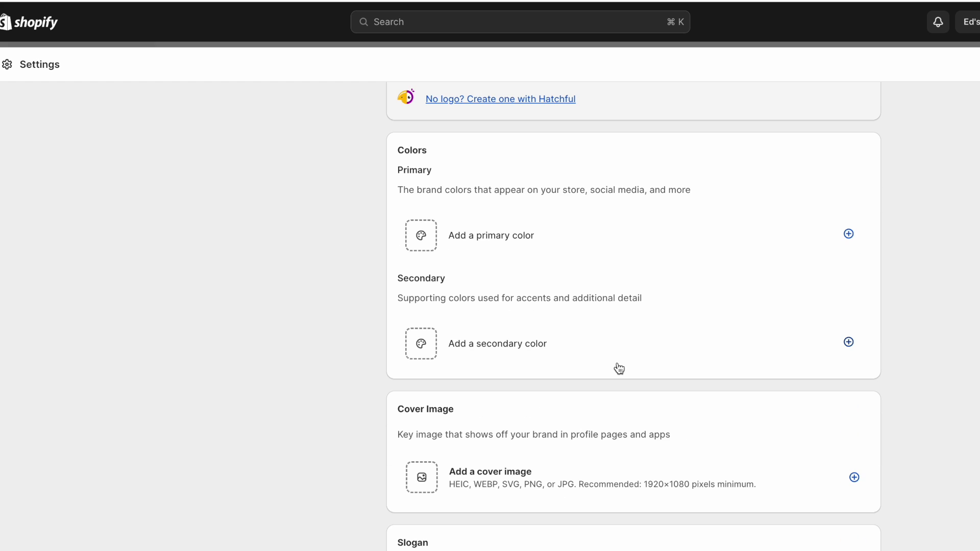
scroll(619, 369, down, 5)
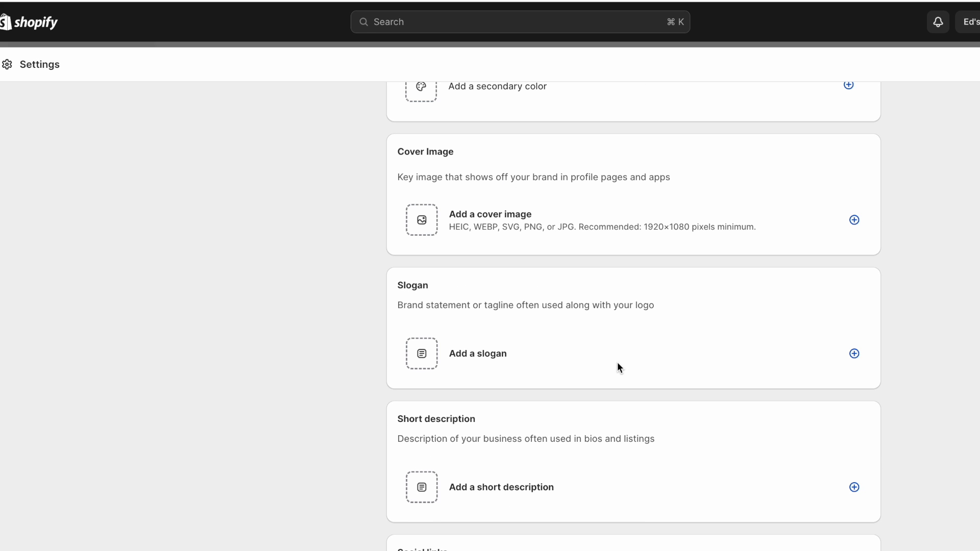
scroll(371, 339, down, 4)
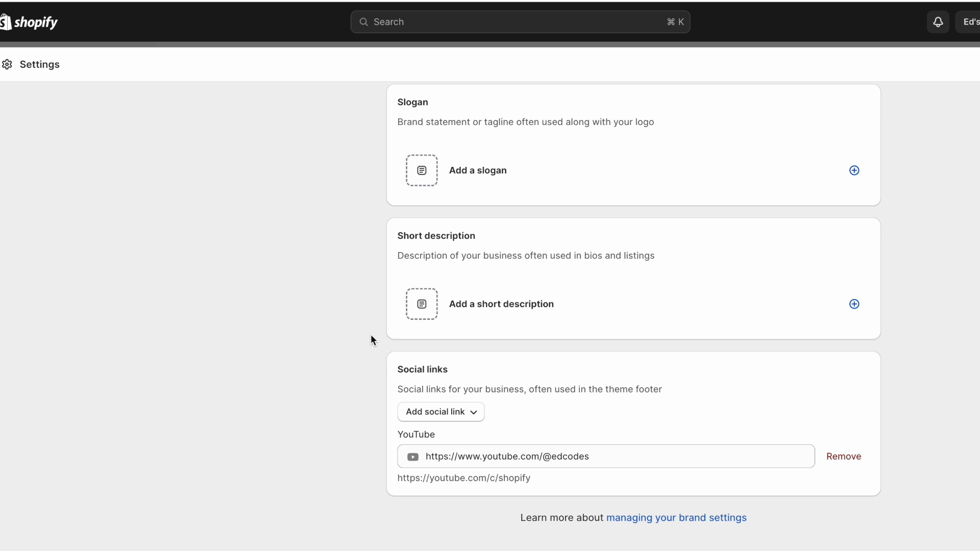
- Check which social networks can be added alongside the existing YouTube link
click(442, 409)
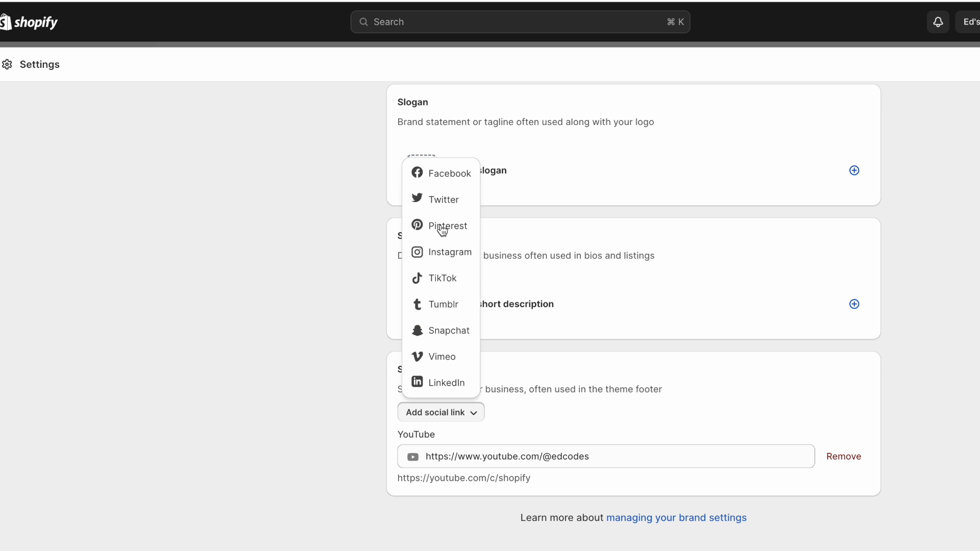
click(309, 416)
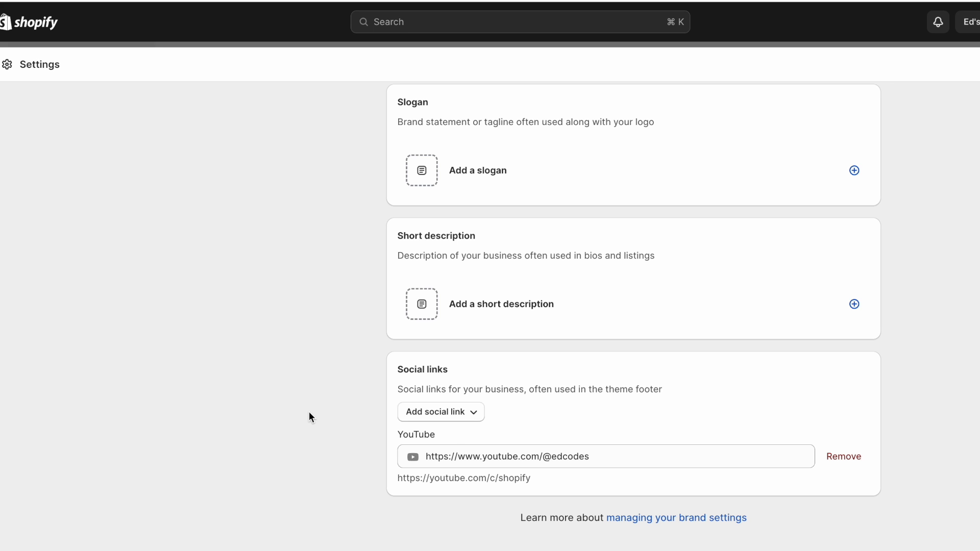
scroll(308, 411, up, 15)
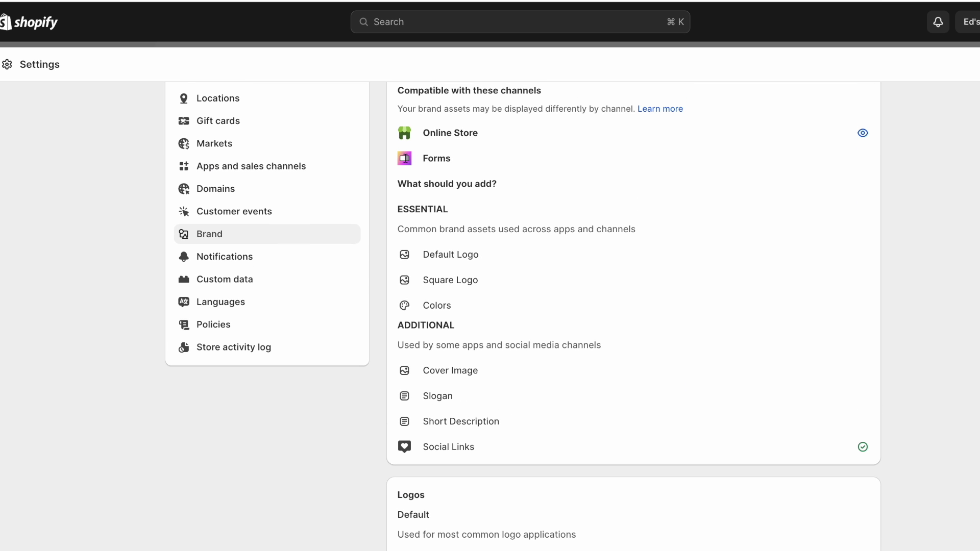
- Highlight 'SEO' in the Tiny:SEO Image optimizer listing title and the Built for Shopify badge, then review the pricing plans
scroll(520, 317, up, 5)
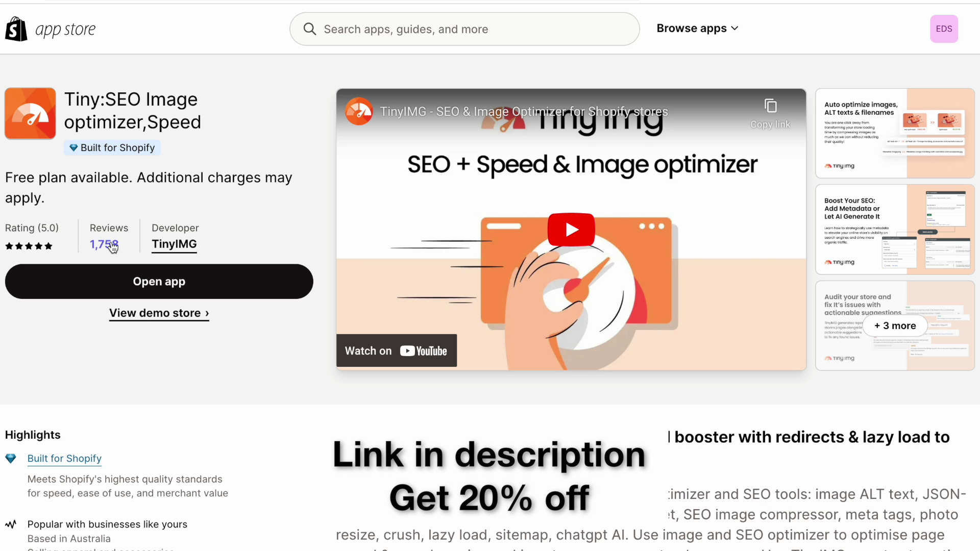
drag(105, 97, 136, 97)
click(94, 145)
drag(82, 150, 163, 147)
click(163, 146)
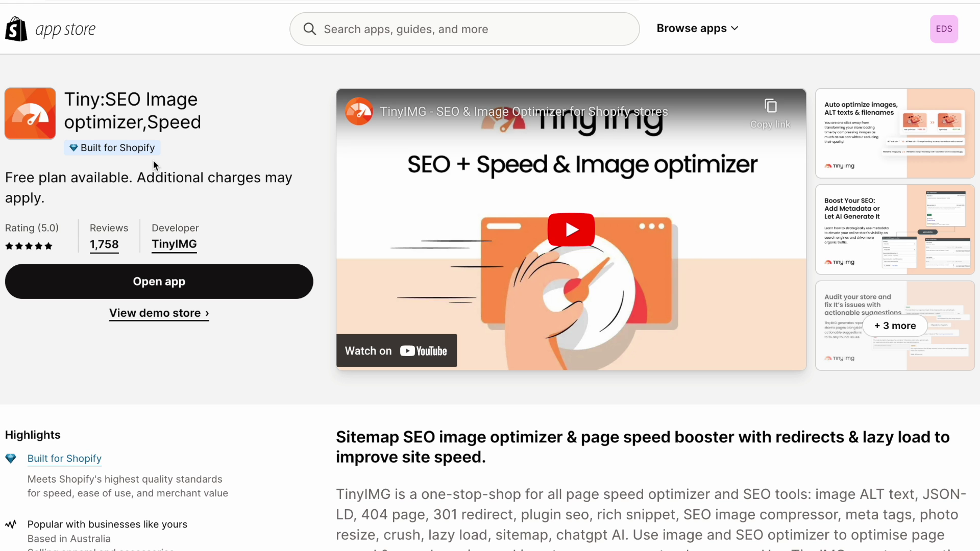
scroll(154, 160, down, 1)
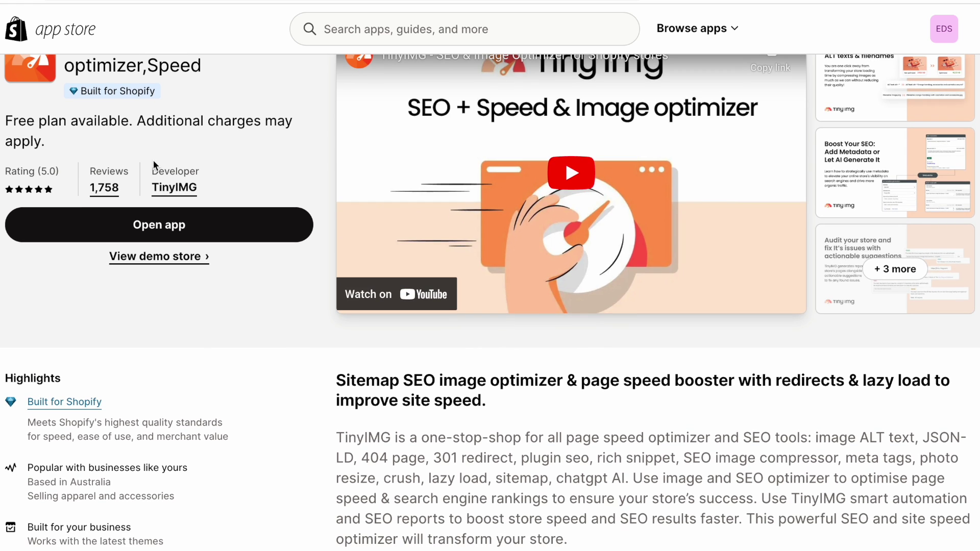
scroll(227, 367, down, 10)
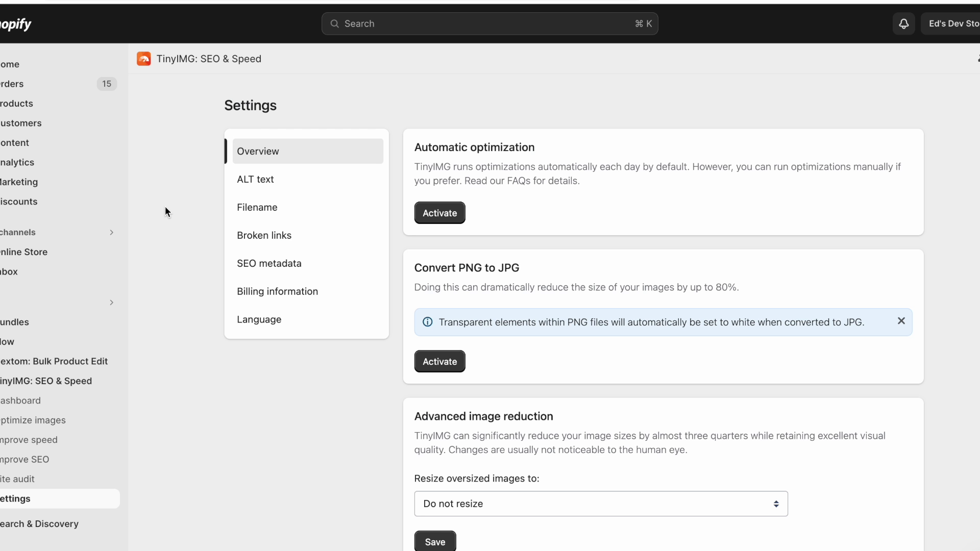
- Step through TinyIMG's ALT text, Filename and Broken links settings to reach SEO metadata
click(314, 184)
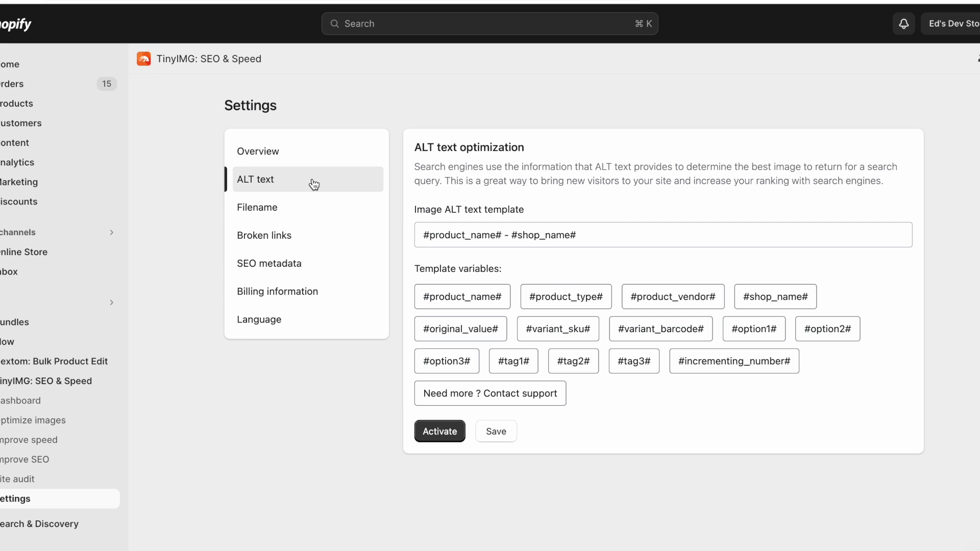
click(308, 210)
click(319, 239)
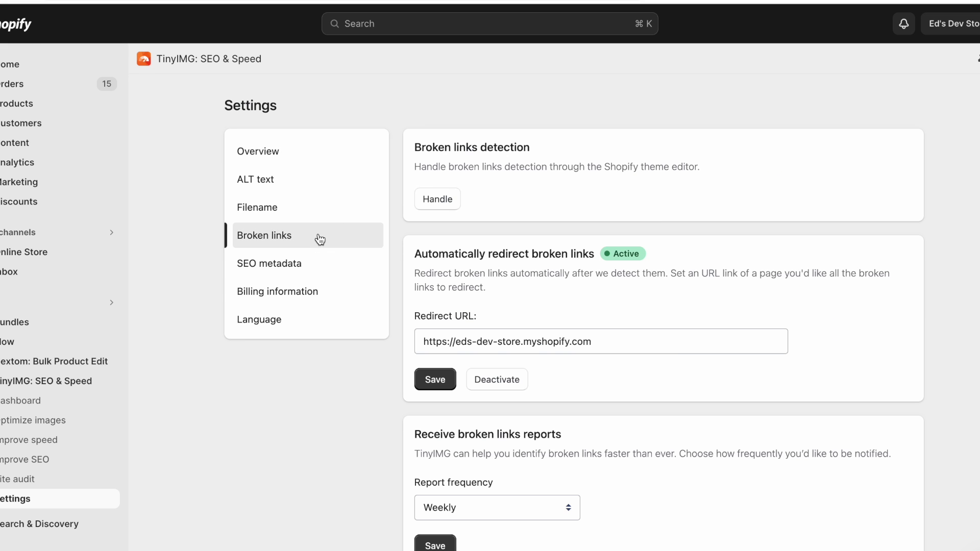
click(310, 266)
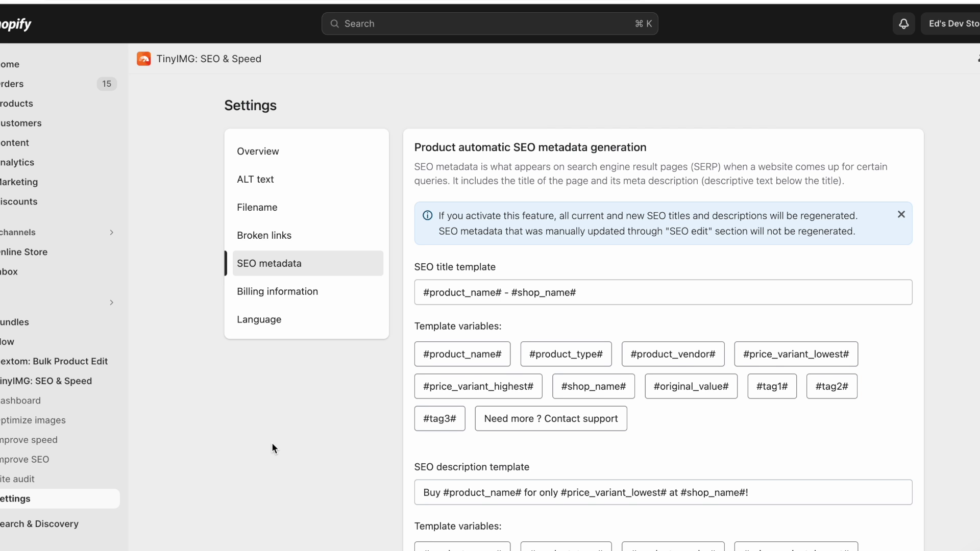
- Review the product title and description templates, highlighting #product_name# and #shop_name#! and the search snippet
scroll(272, 446, down, 5)
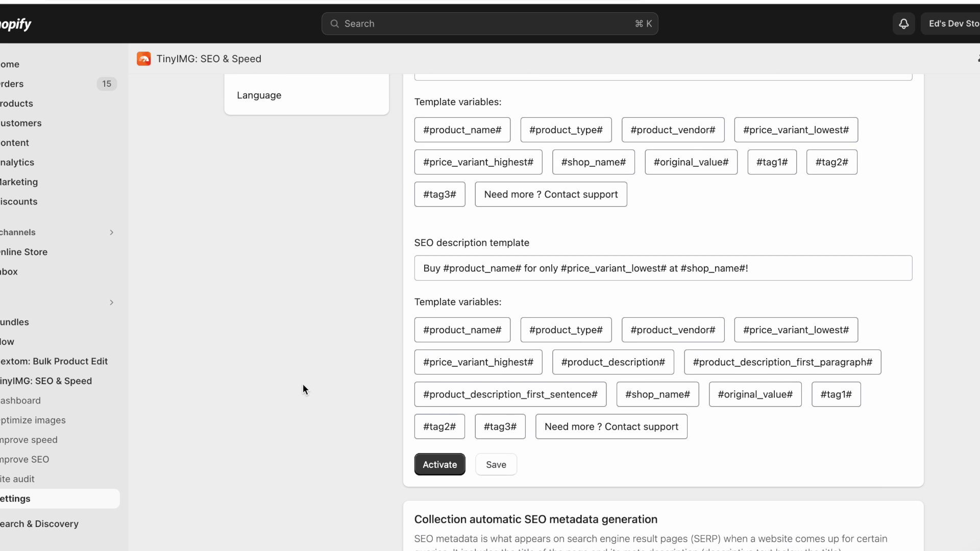
scroll(304, 388, up, 5)
triple_click(464, 184)
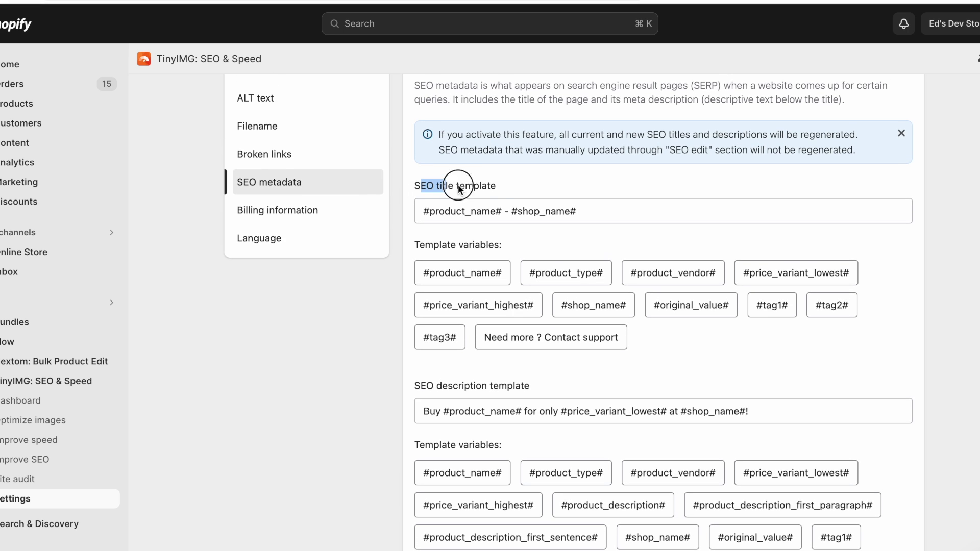
click(418, 386)
scroll(522, 387, down, 4)
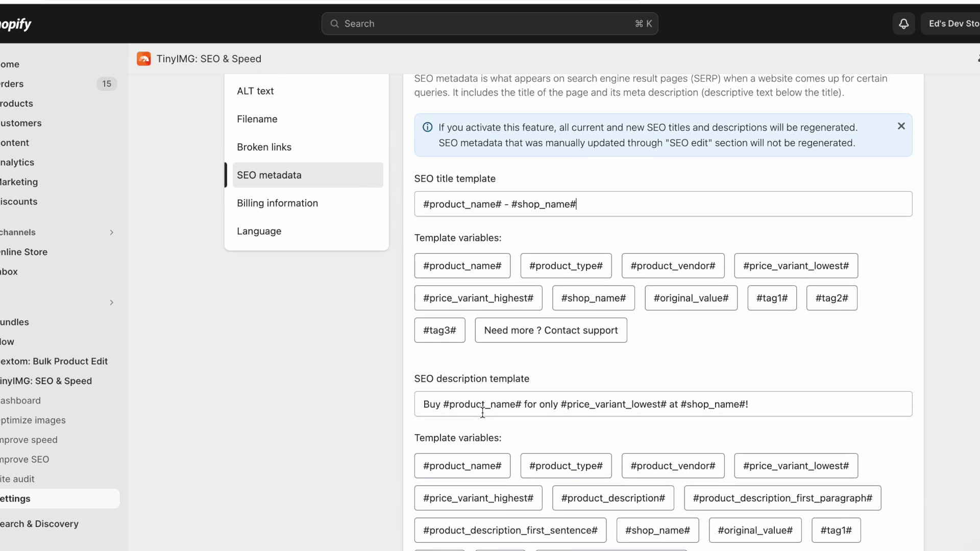
drag(445, 255, 526, 255)
click(342, 303)
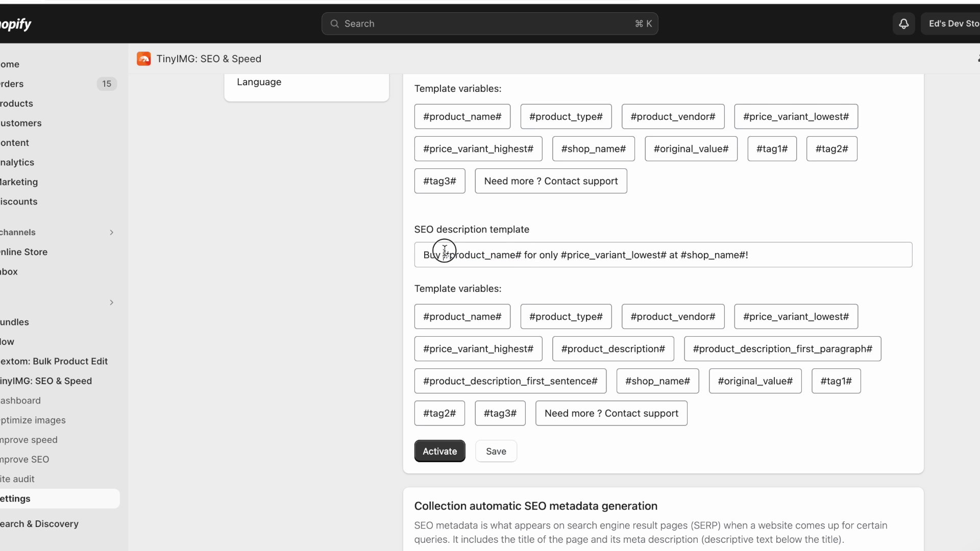
drag(443, 254, 586, 264)
drag(682, 256, 759, 256)
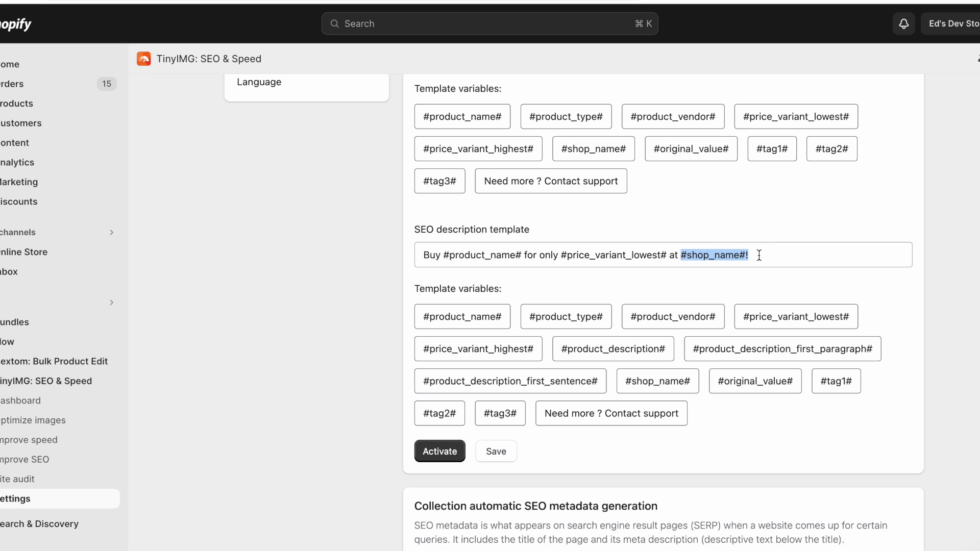
click(588, 256)
scroll(302, 272, up, 1)
drag(424, 263, 750, 264)
click(782, 264)
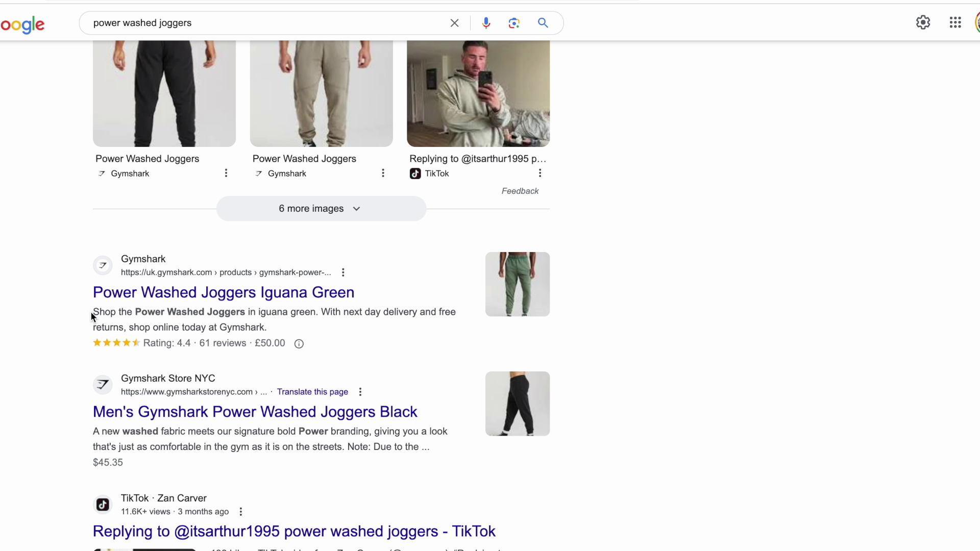
drag(90, 312, 292, 333)
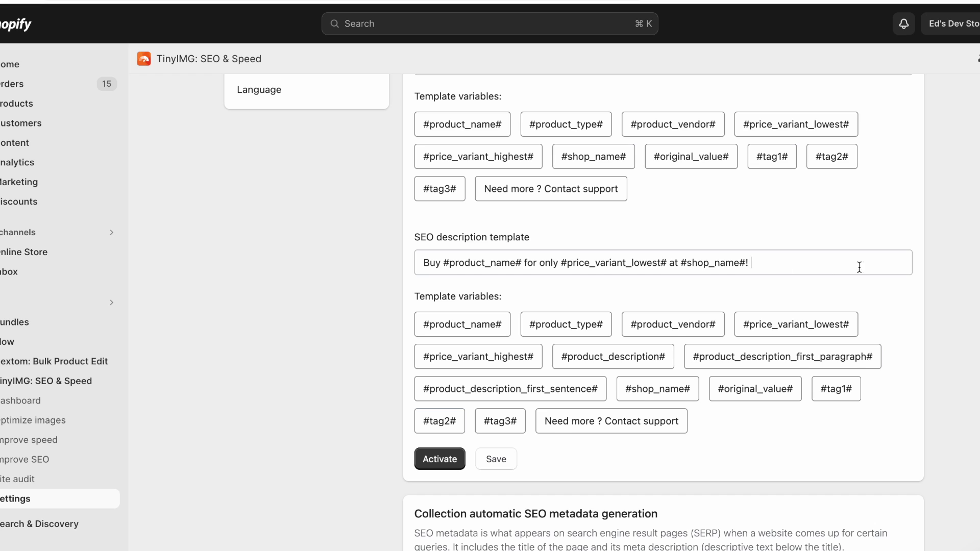
- Activate automatic product SEO metadata generation and review the product SEO metadata section
scroll(299, 398, up, 1)
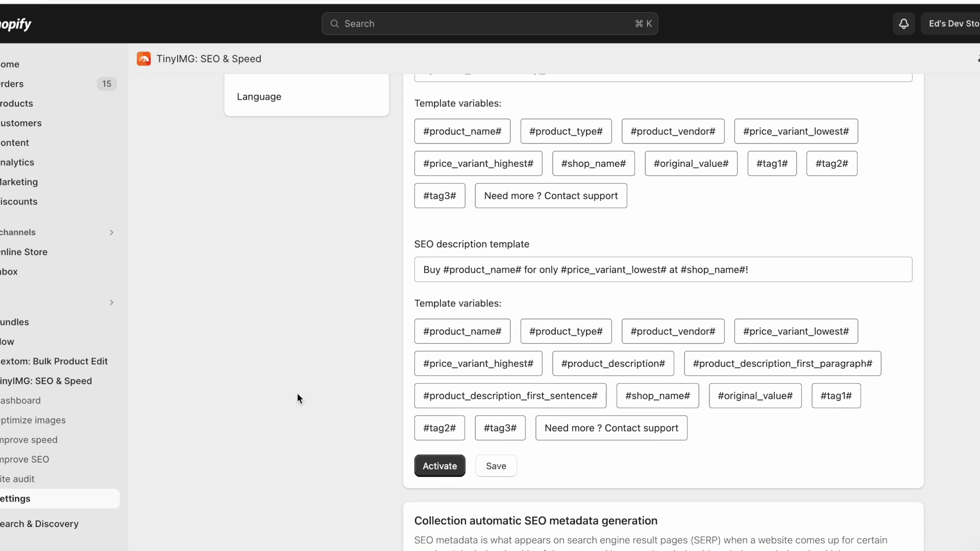
click(439, 467)
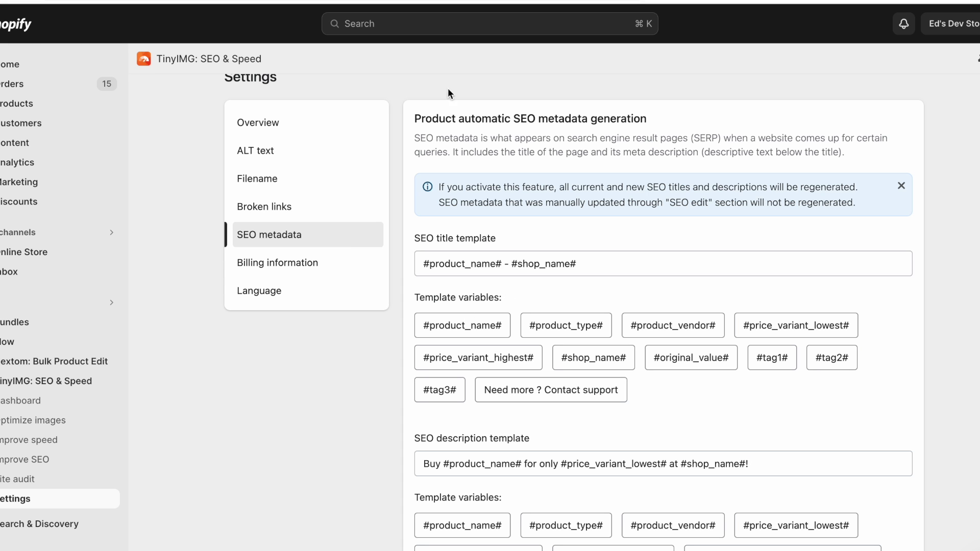
drag(415, 119, 435, 117)
scroll(436, 117, down, 10)
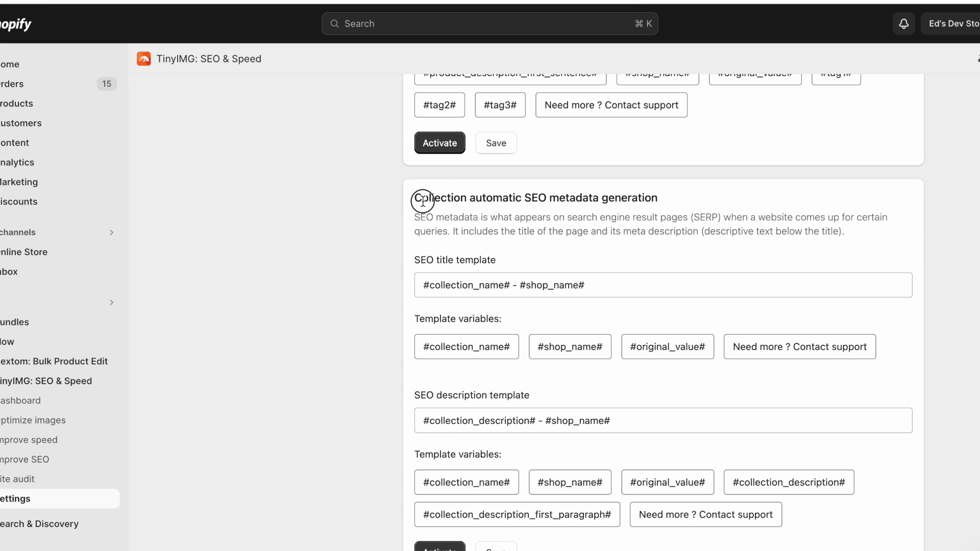
drag(422, 198, 487, 201)
scroll(363, 261, up, 10)
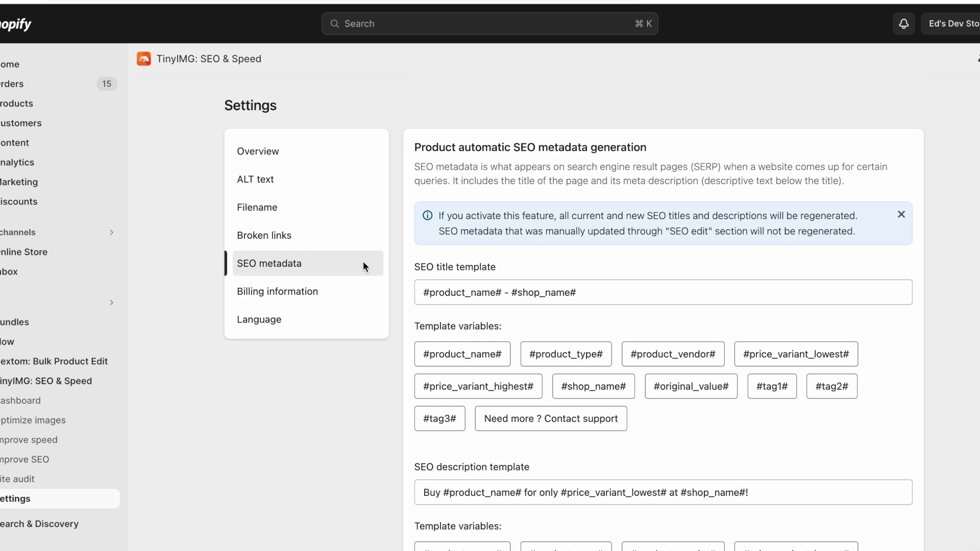
- Show TinyIMG's ALT text template settings, then go to the image optimization page
click(288, 183)
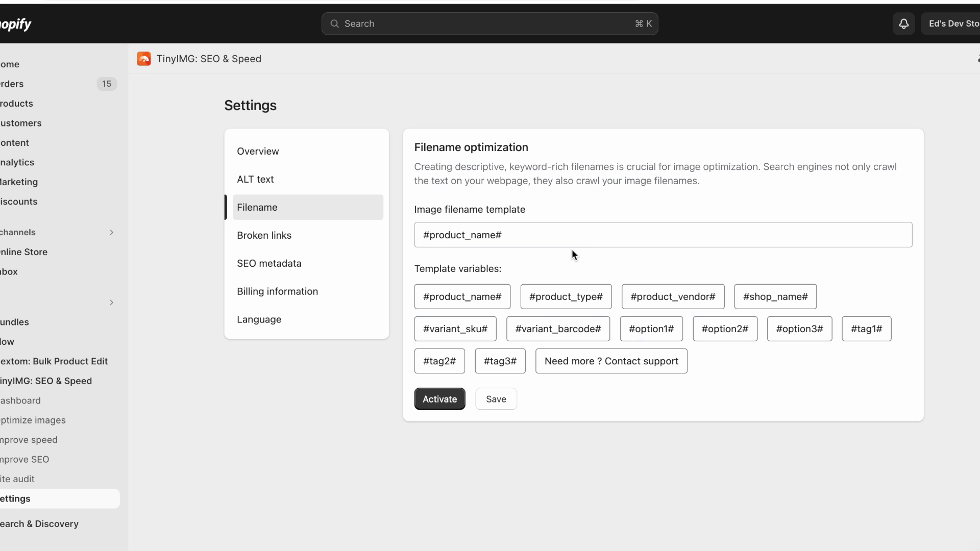
click(55, 424)
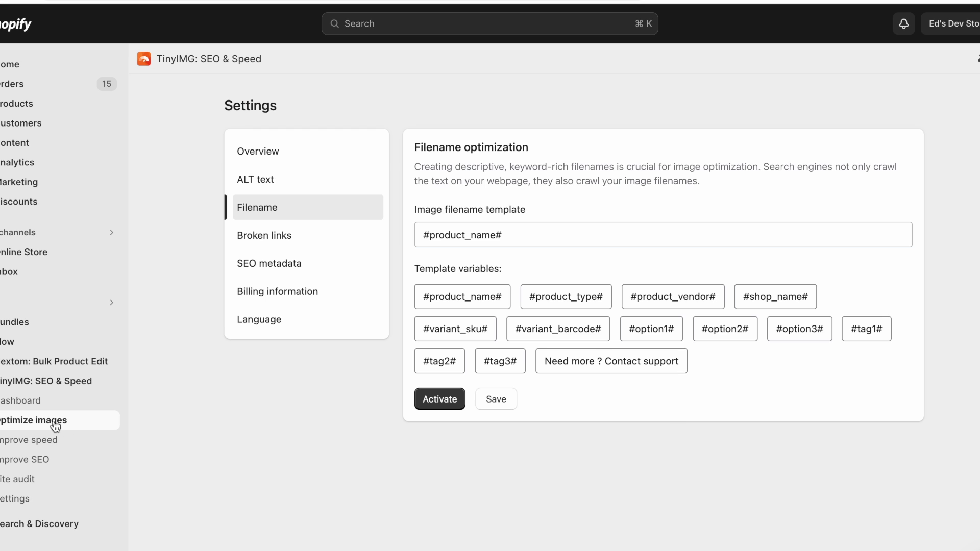